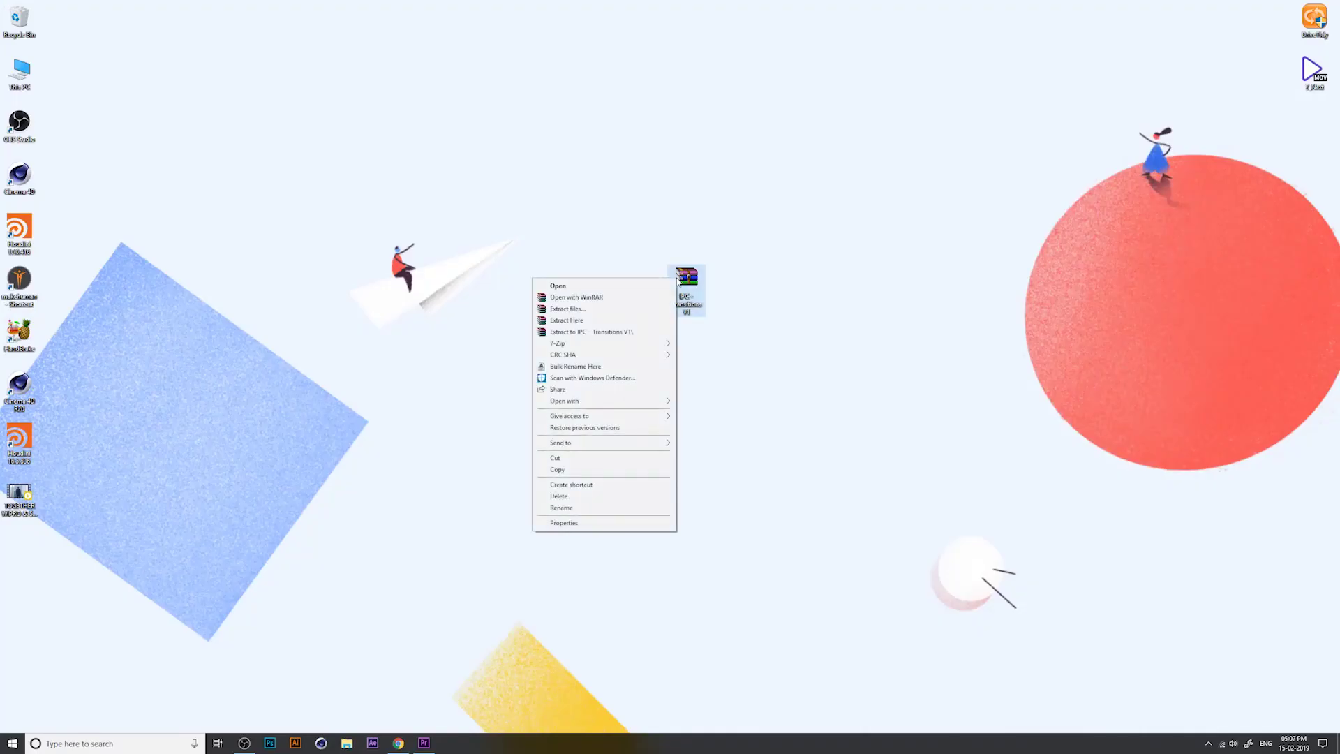
- Extract IPC - Transitions V1 to its own desktop folder, open it to the preset file, and return to Premiere
click(672, 291)
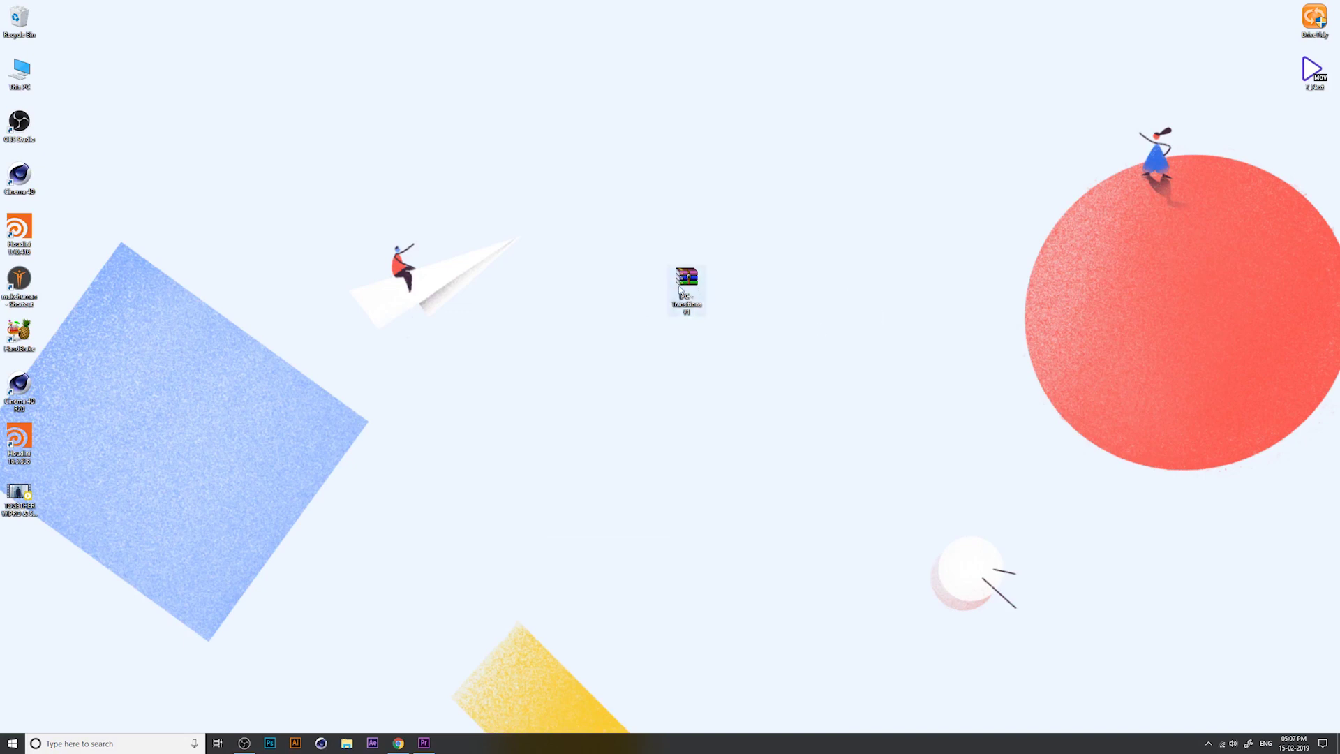
right_click(681, 289)
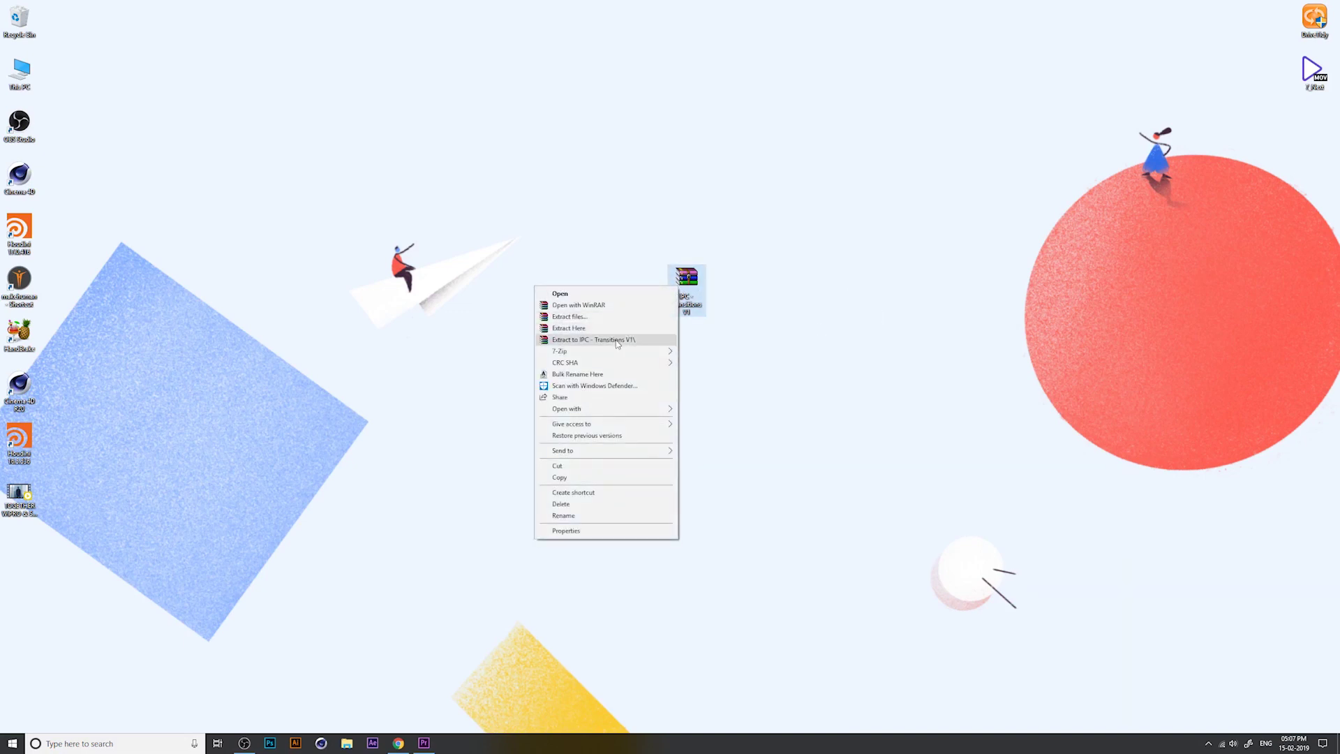
click(617, 340)
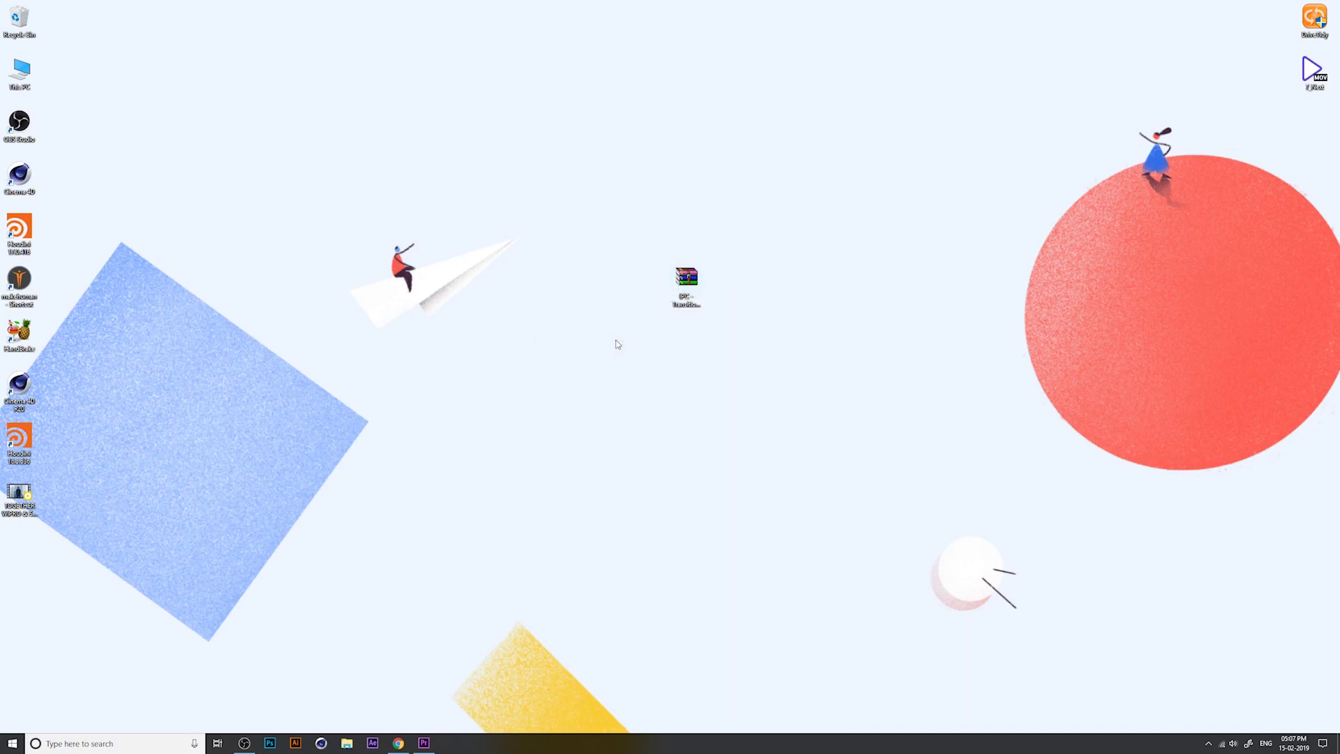
drag(607, 439, 727, 288)
double_click(727, 286)
click(1078, 198)
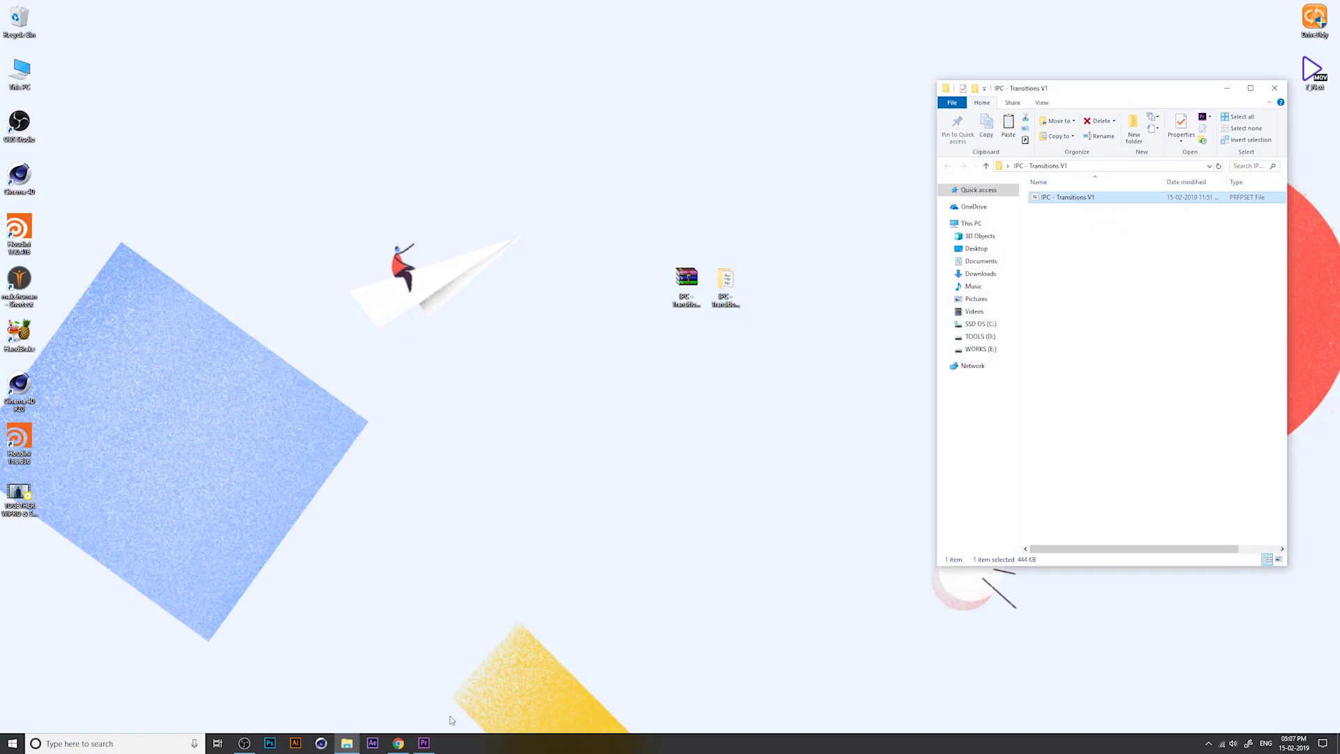
click(424, 744)
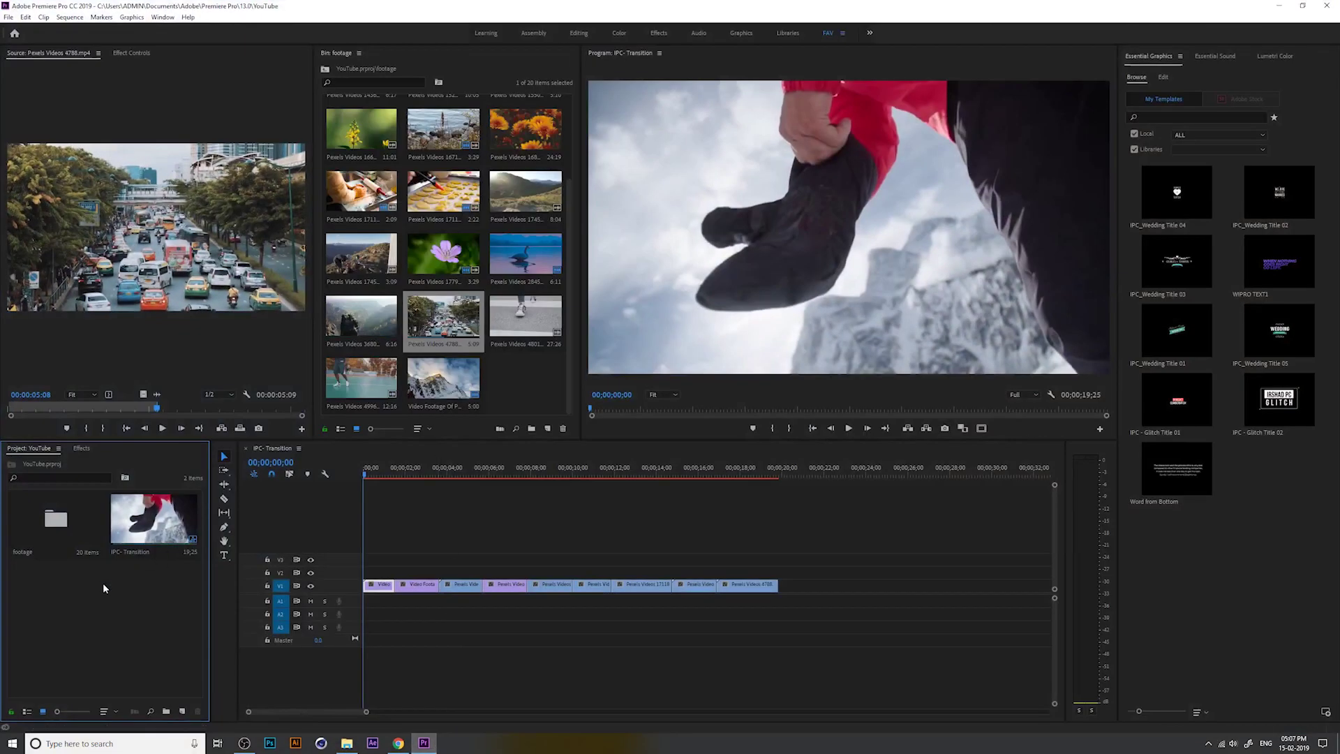
- Show the Effects panel, expand the Presets folder and bring up its context menu
click(83, 448)
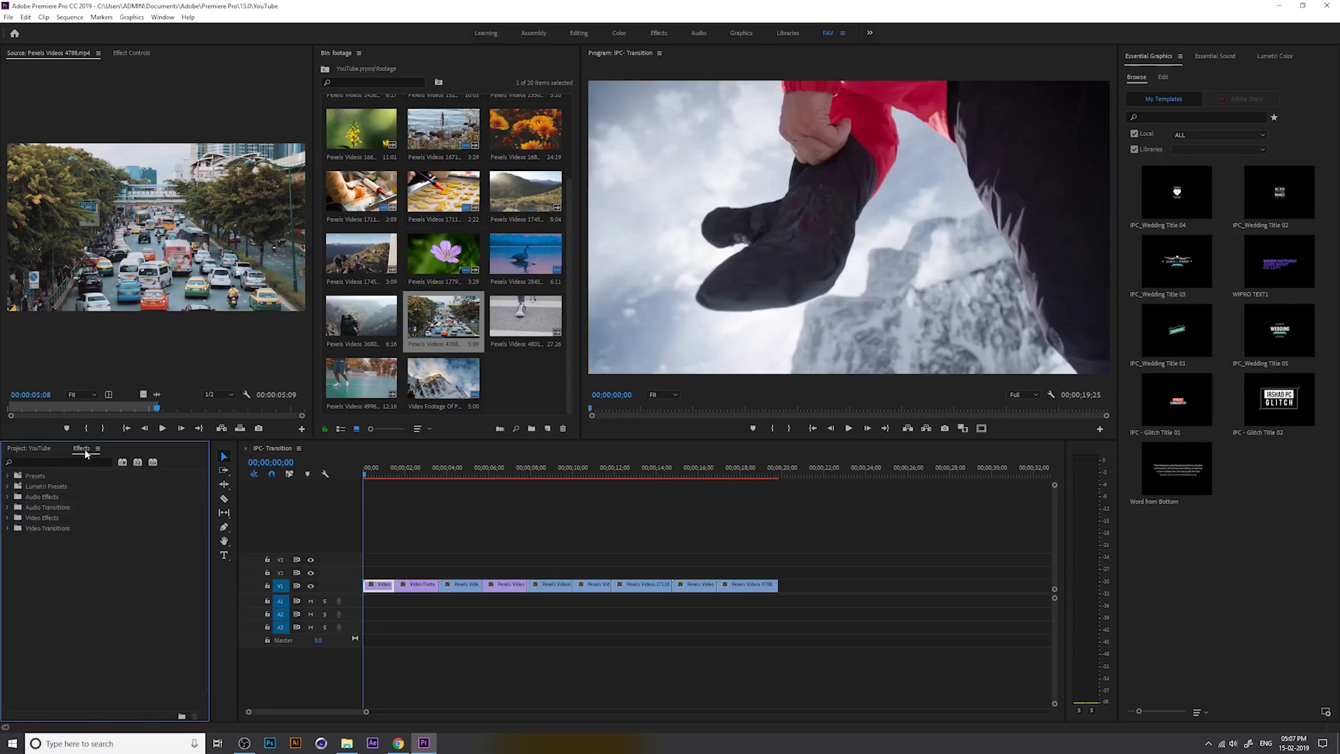
click(162, 18)
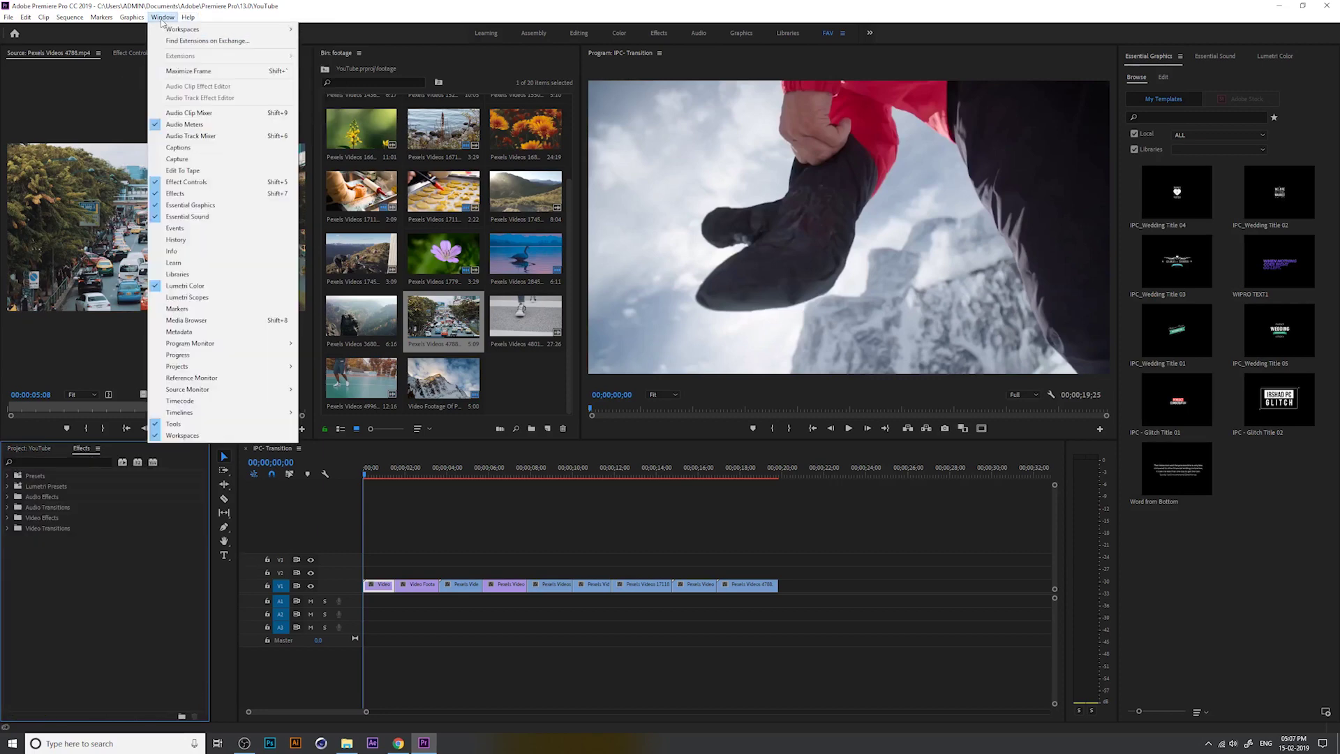
click(175, 194)
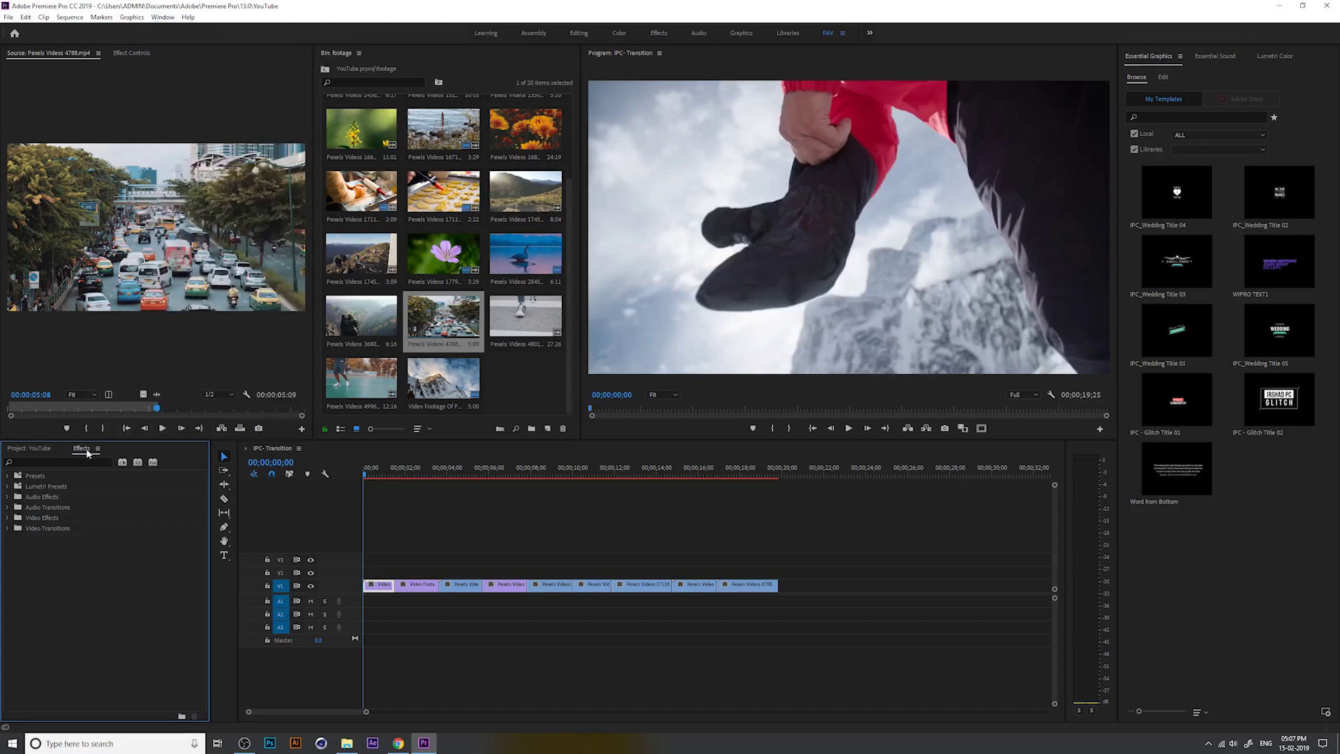
click(11, 477)
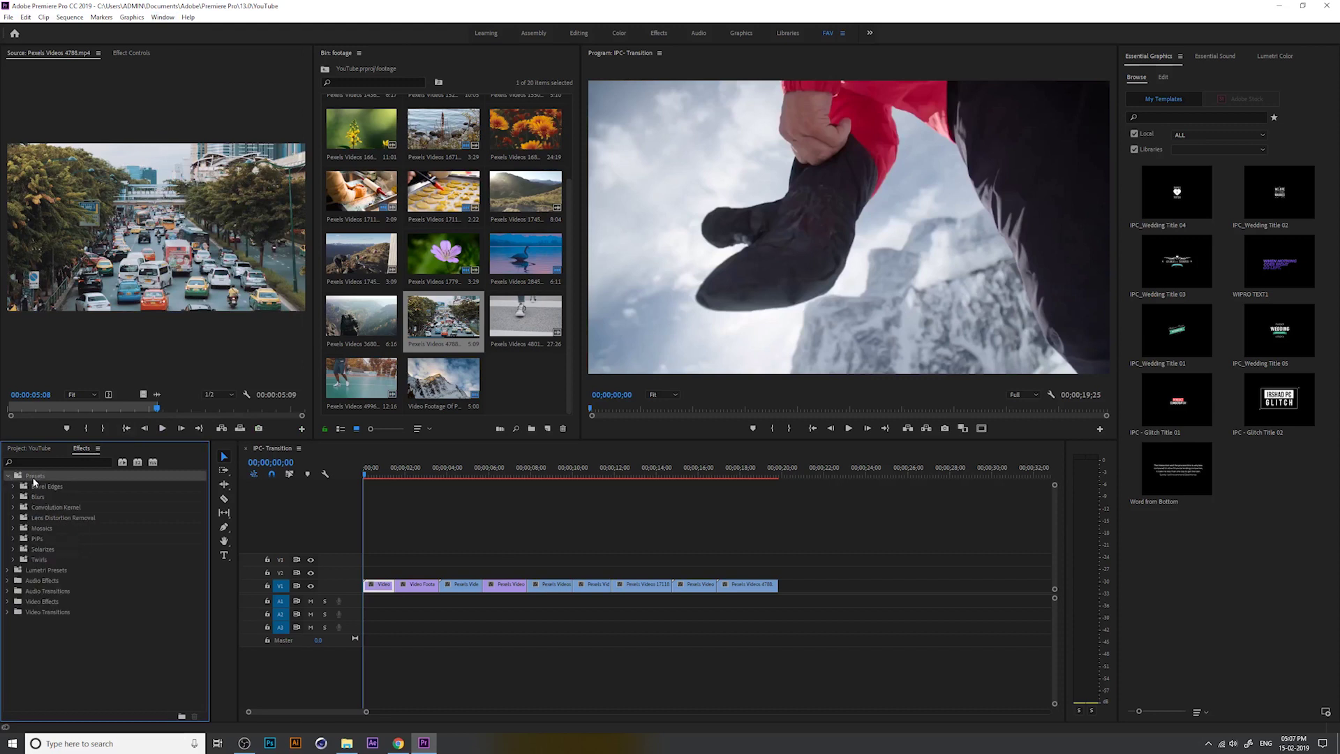
right_click(34, 481)
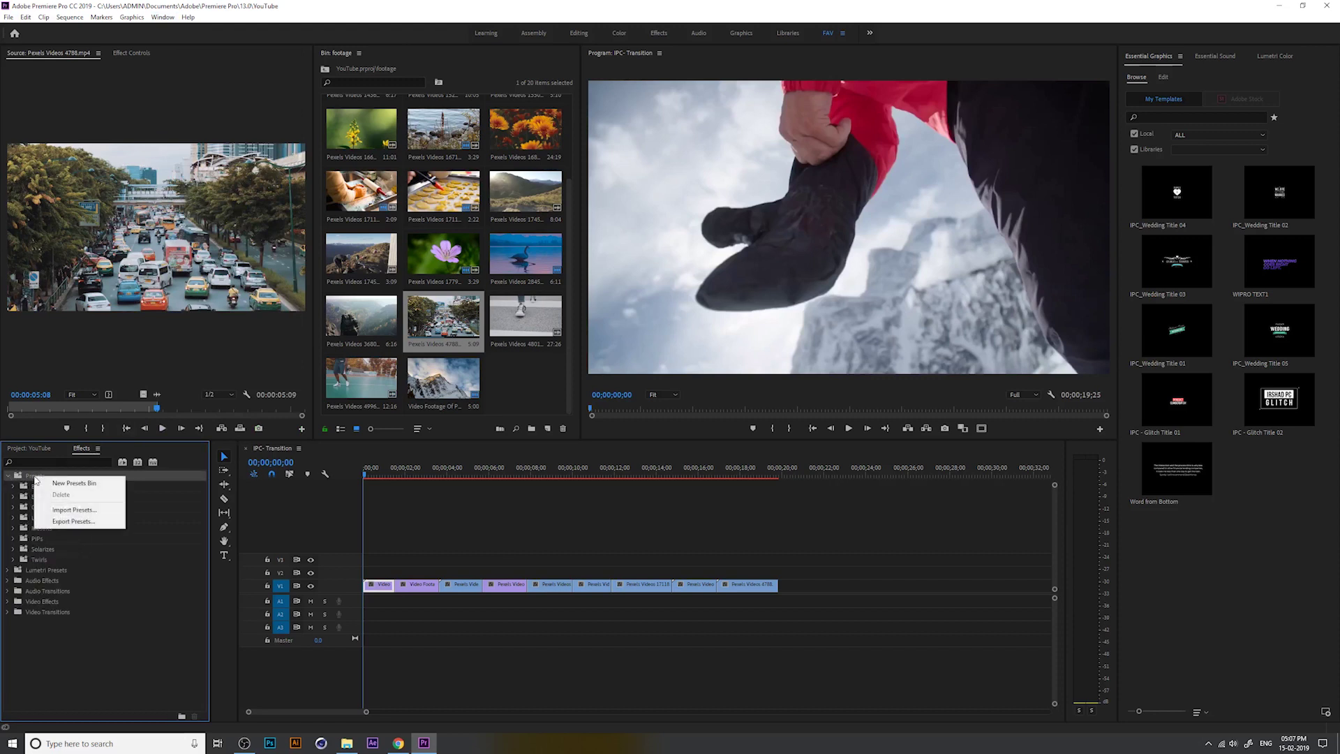
- Import Presets from the PRFPSET file in Desktop > IPC - Transitions V1
click(89, 510)
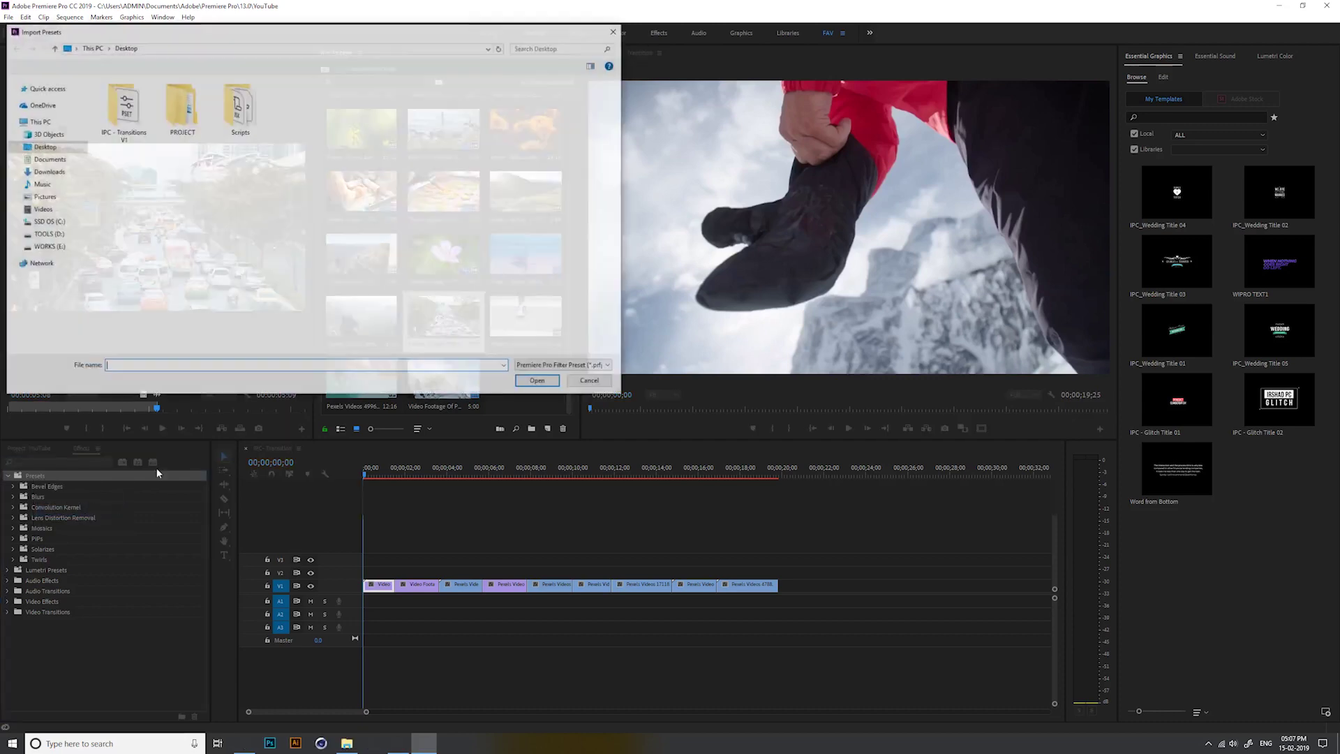
click(47, 172)
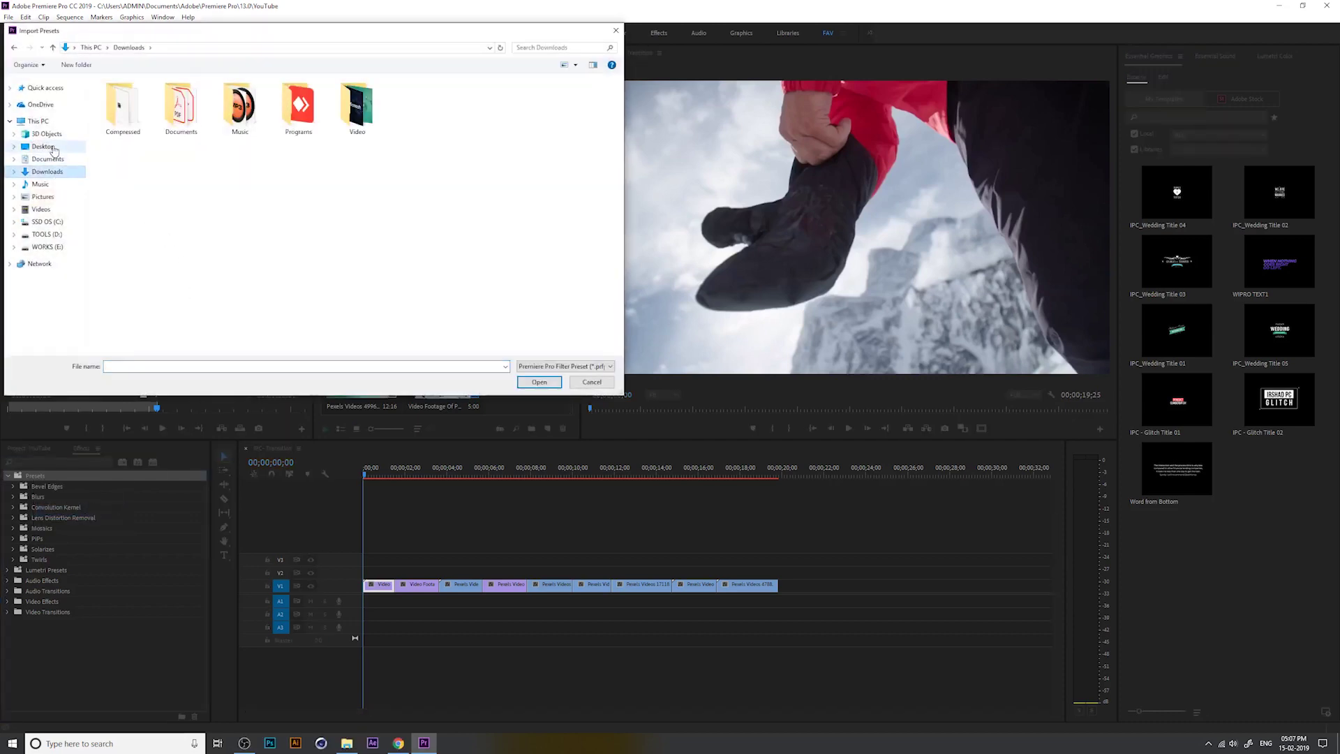
click(42, 147)
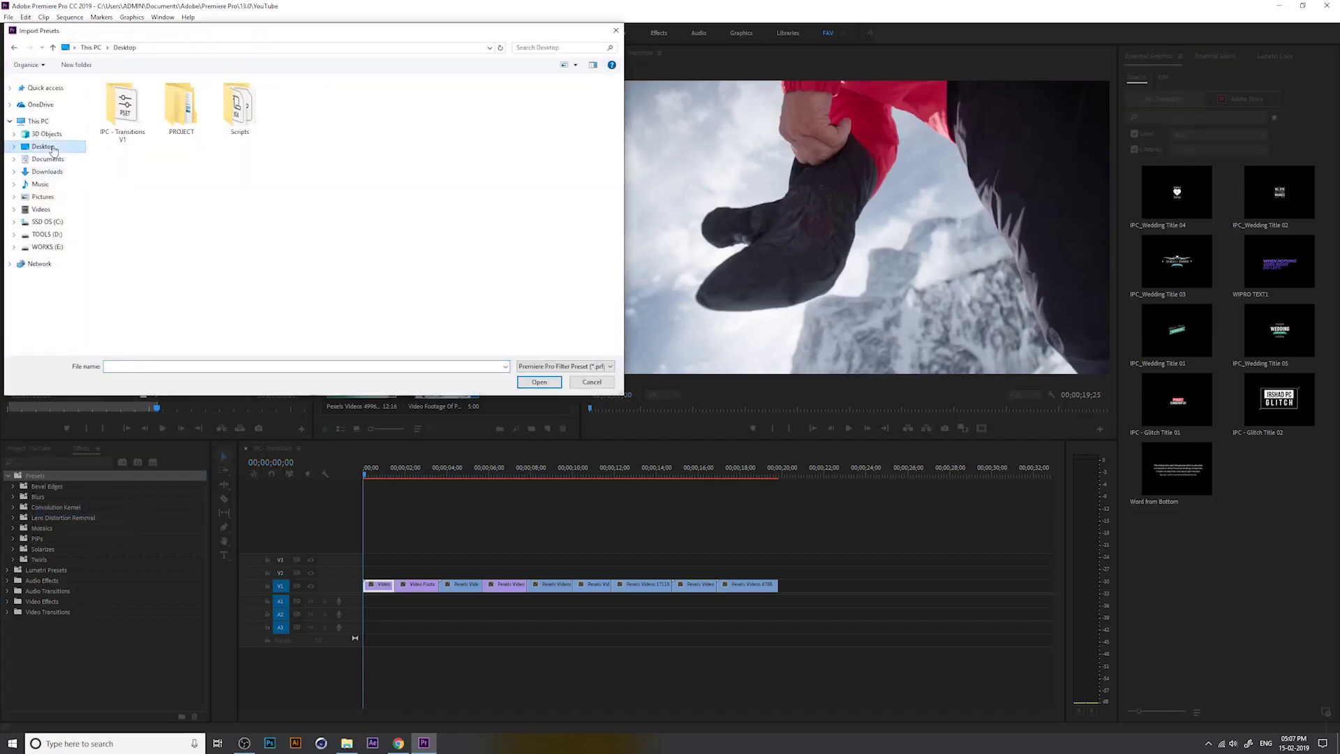
double_click(124, 110)
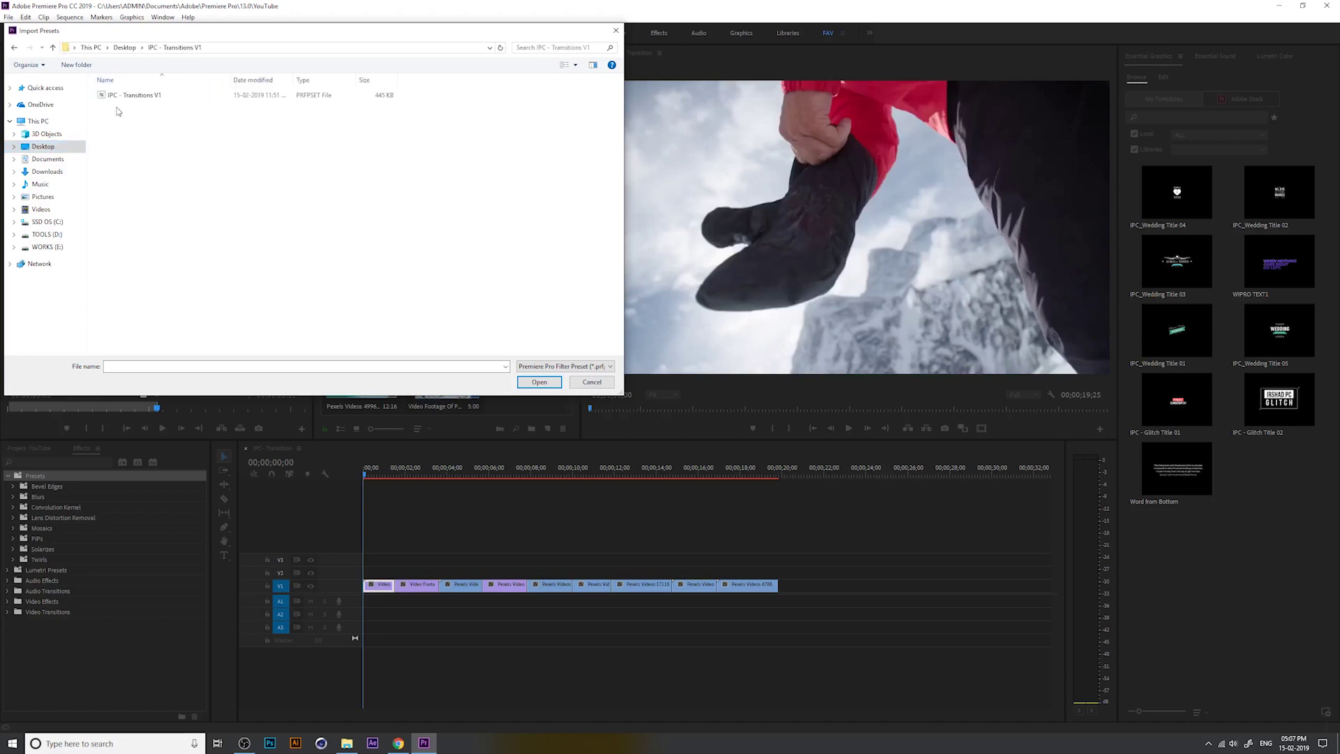
double_click(137, 96)
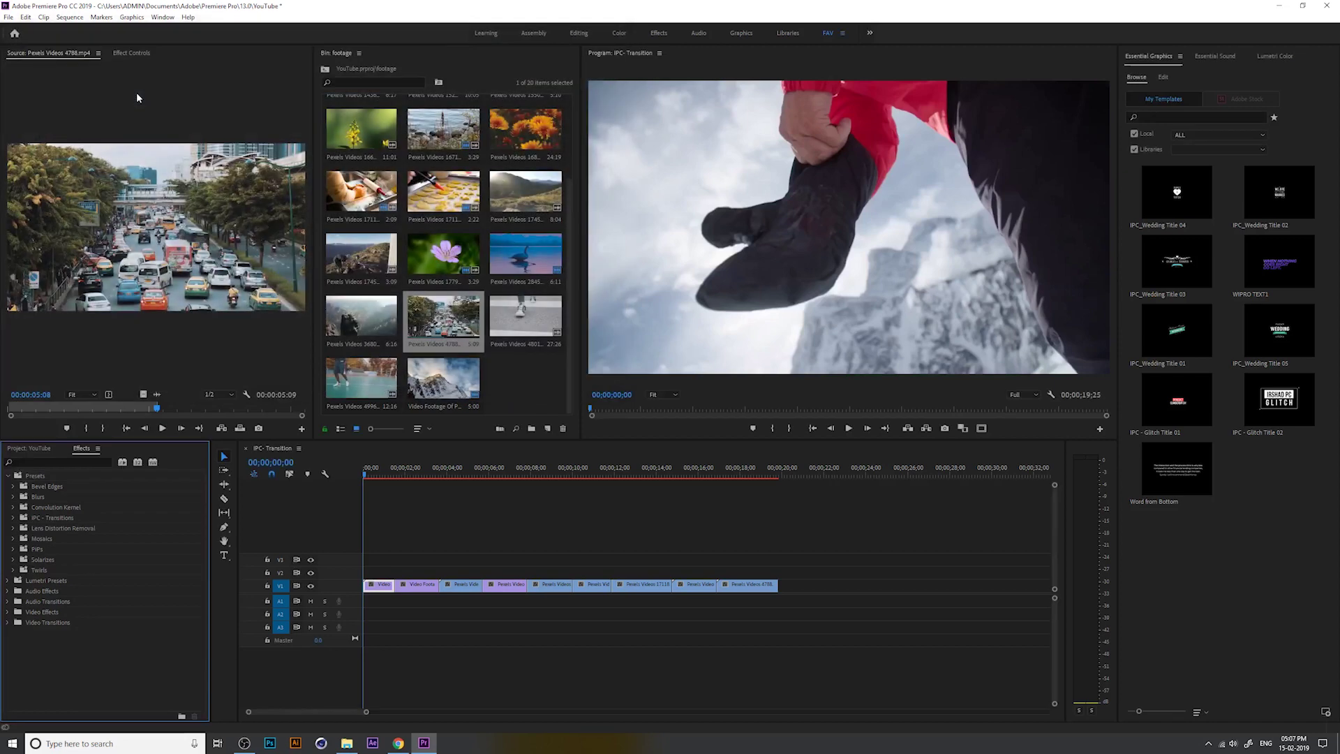
- Expand IPC - Transitions and IPC - Zoom, then expand and collapse Zoom's IN group
click(76, 519)
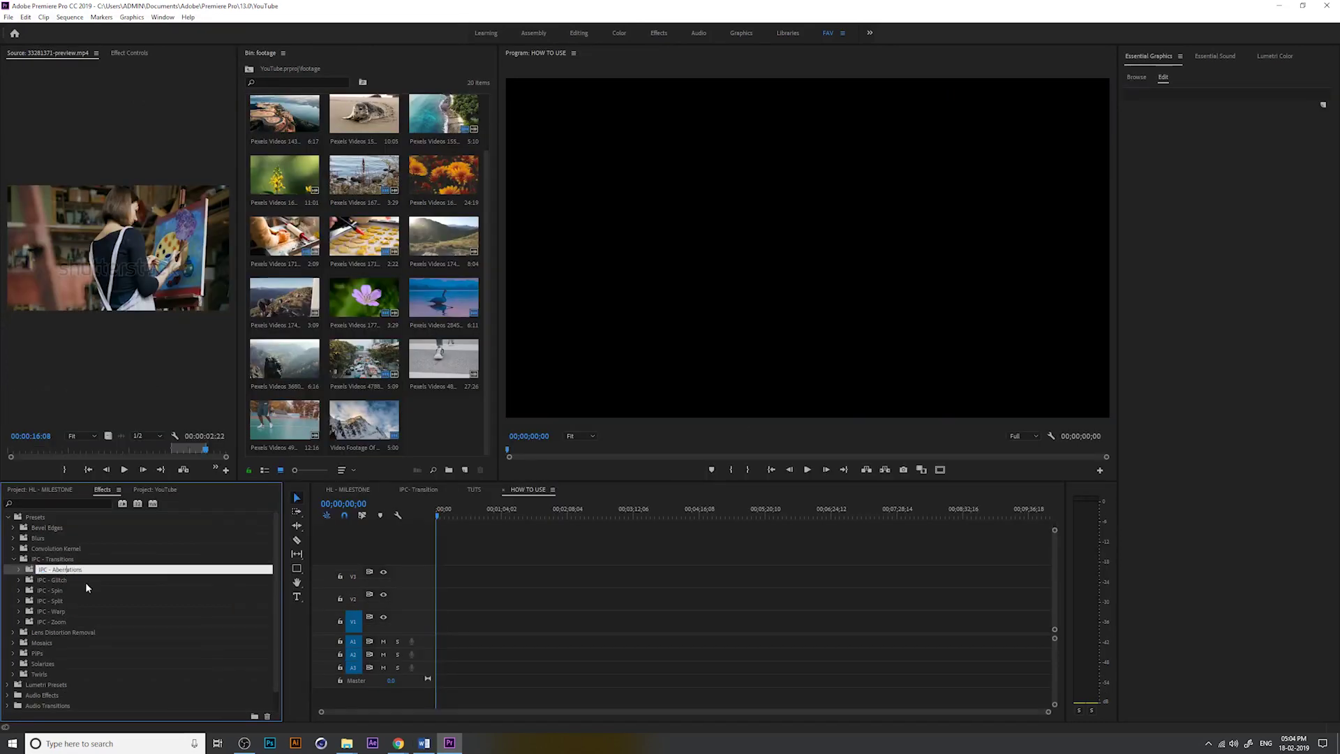
click(61, 599)
double_click(61, 622)
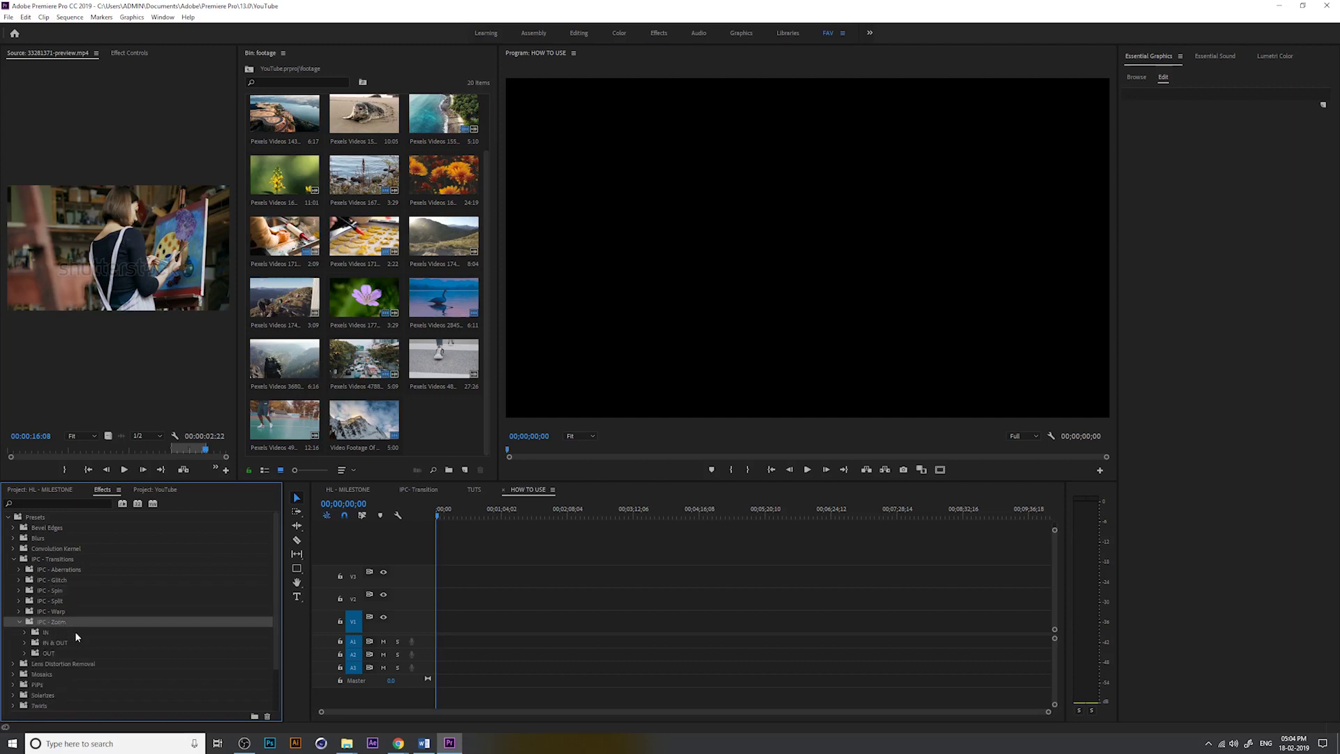
click(52, 635)
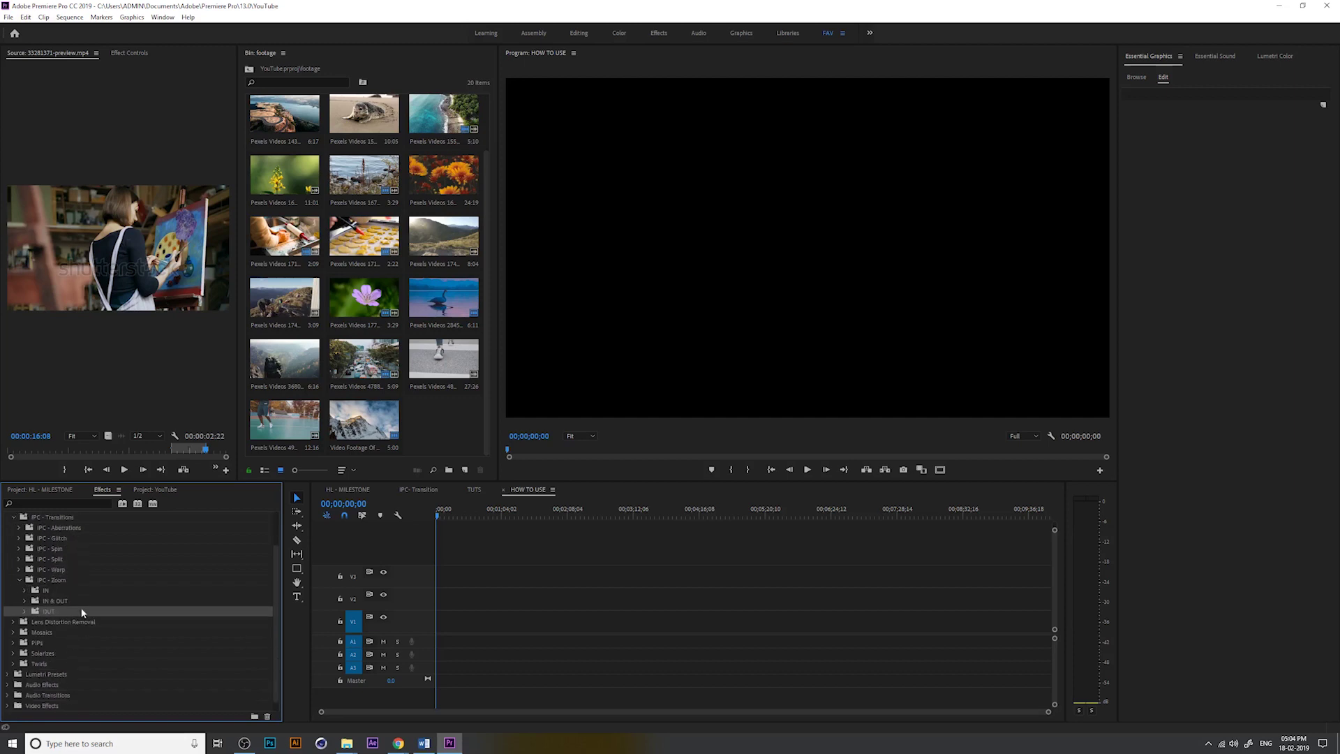
scroll(90, 603, down, 1)
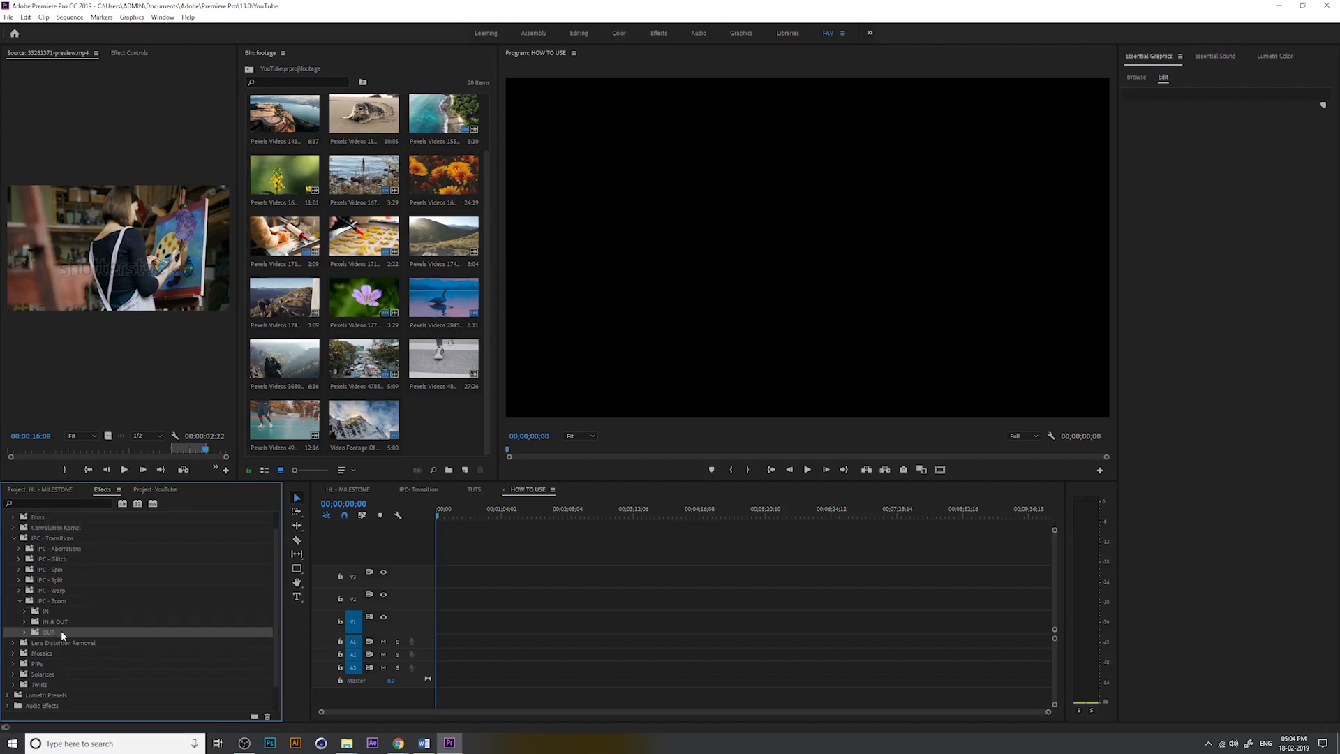
click(68, 593)
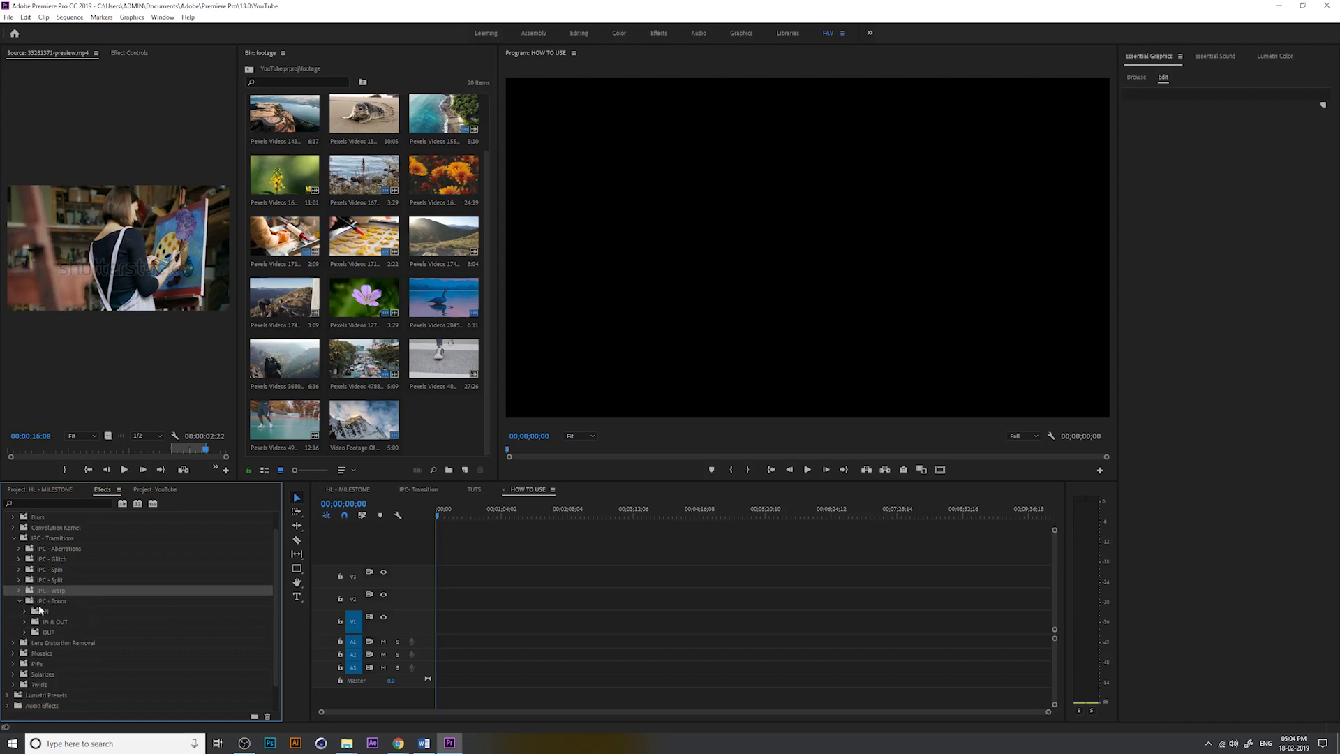
double_click(48, 616)
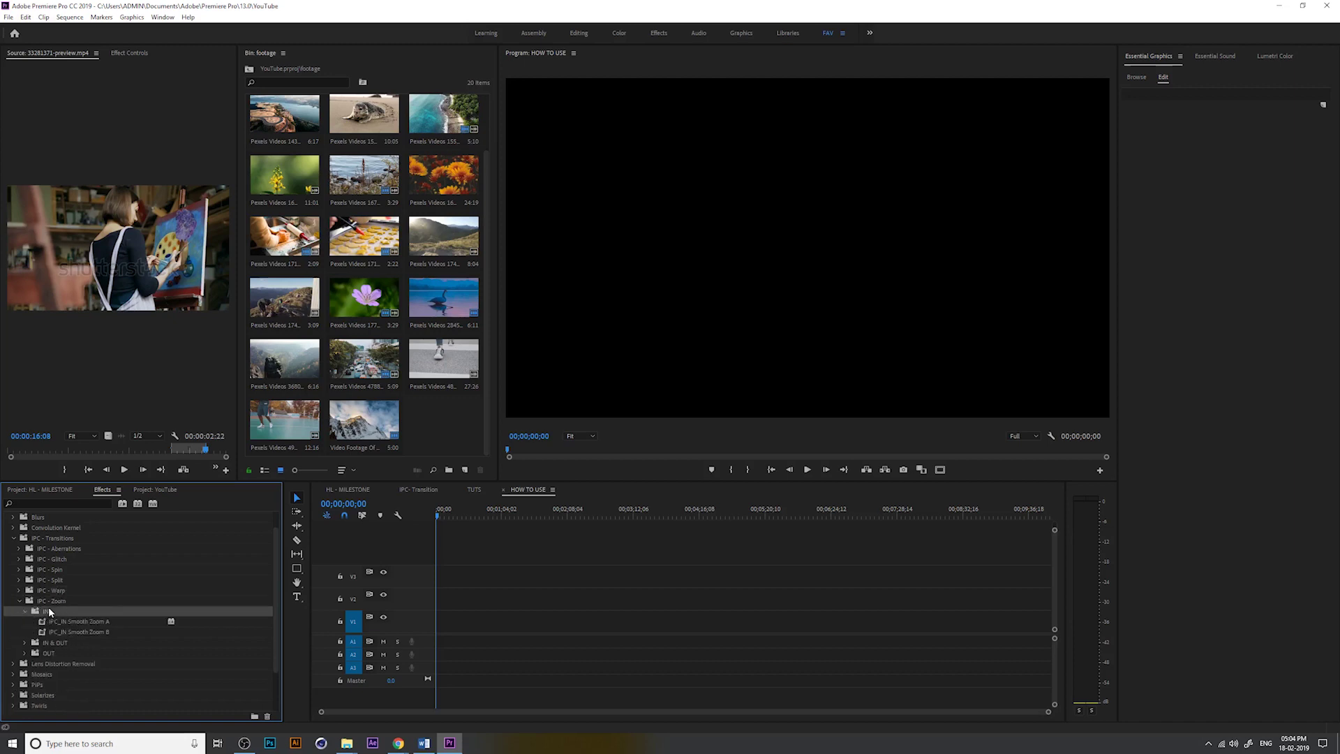
click(115, 620)
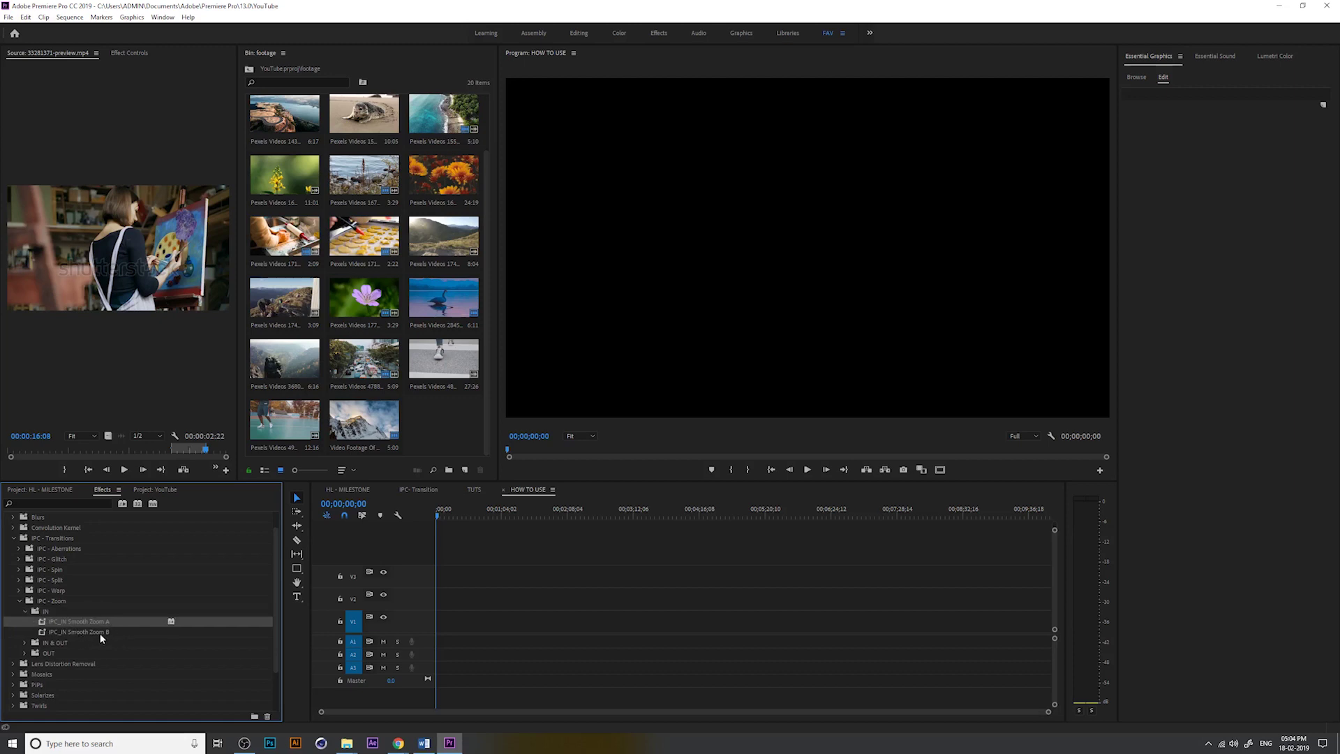
click(26, 616)
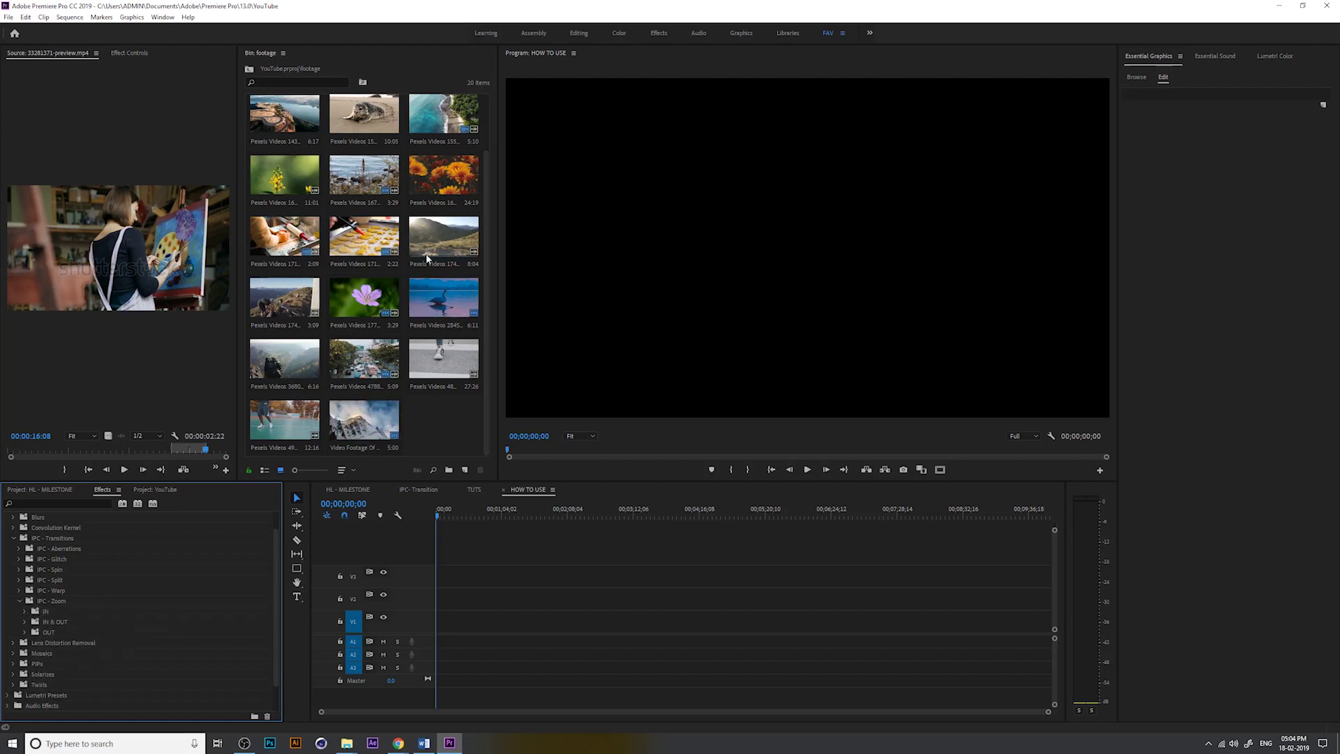
- Add the purple flower clip to the HOW TO USE timeline, keeping the sequence settings
click(373, 297)
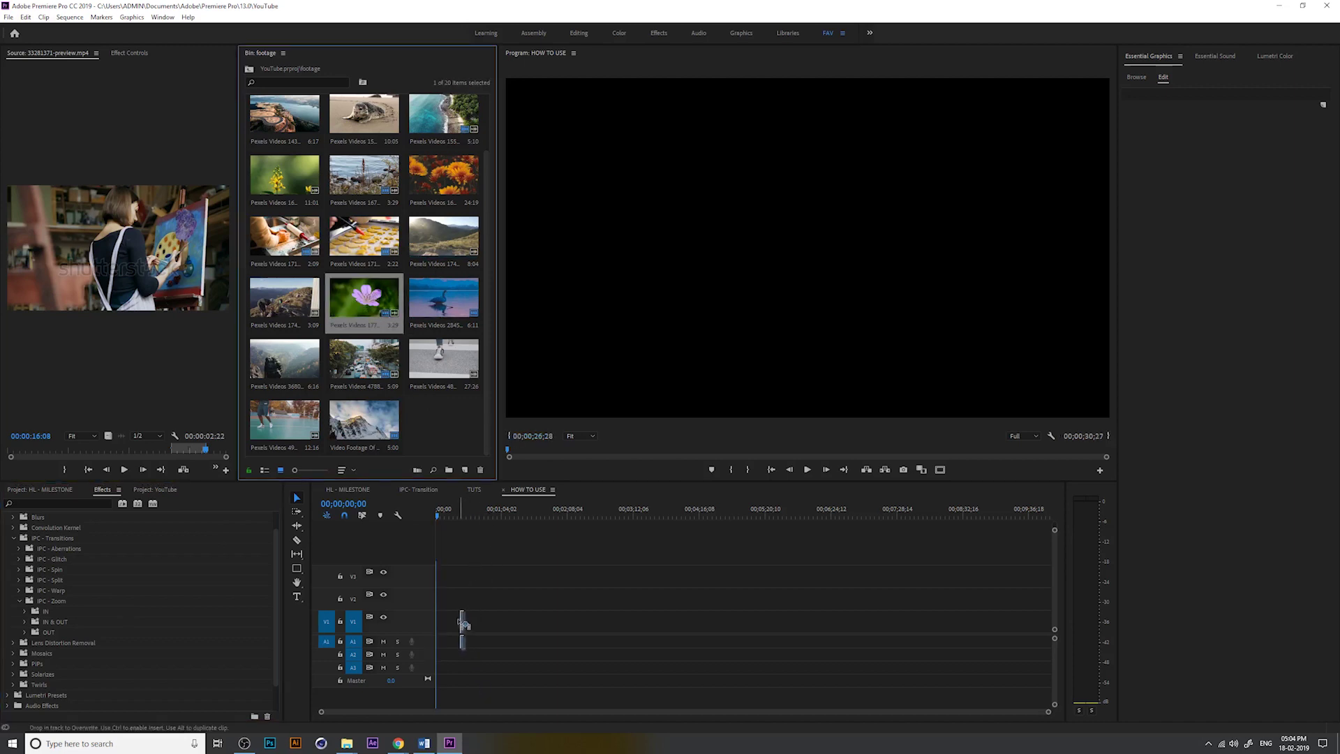
drag(363, 308, 476, 660)
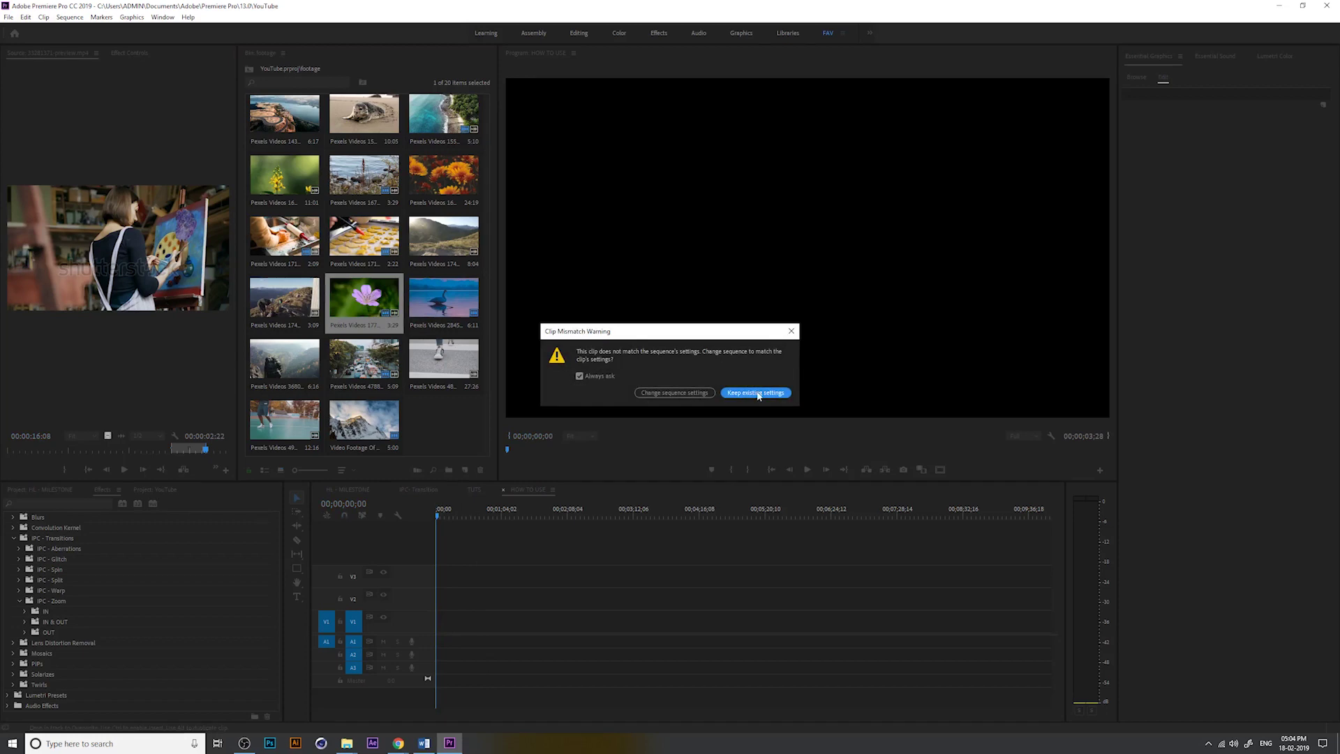
click(757, 392)
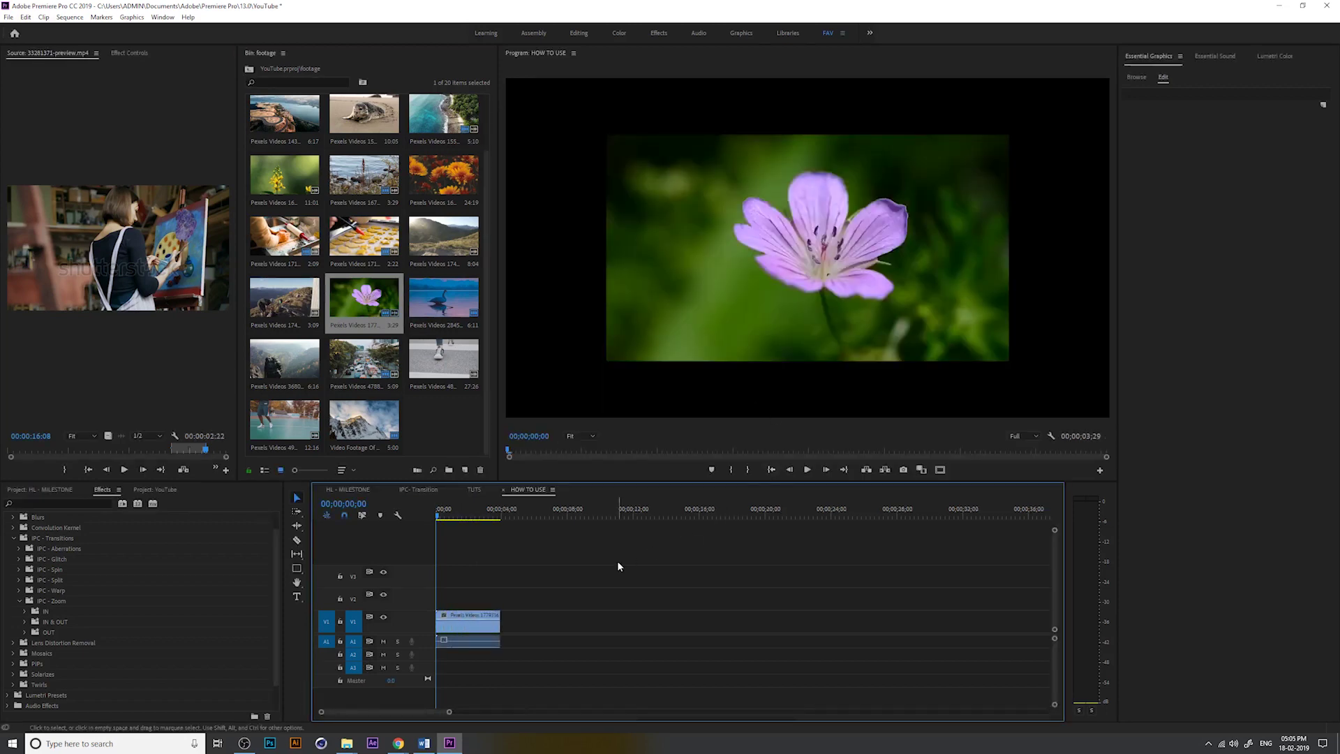
key(equal)
- Scale the flower clip to frame size and play it back
click(556, 618)
right_click(559, 618)
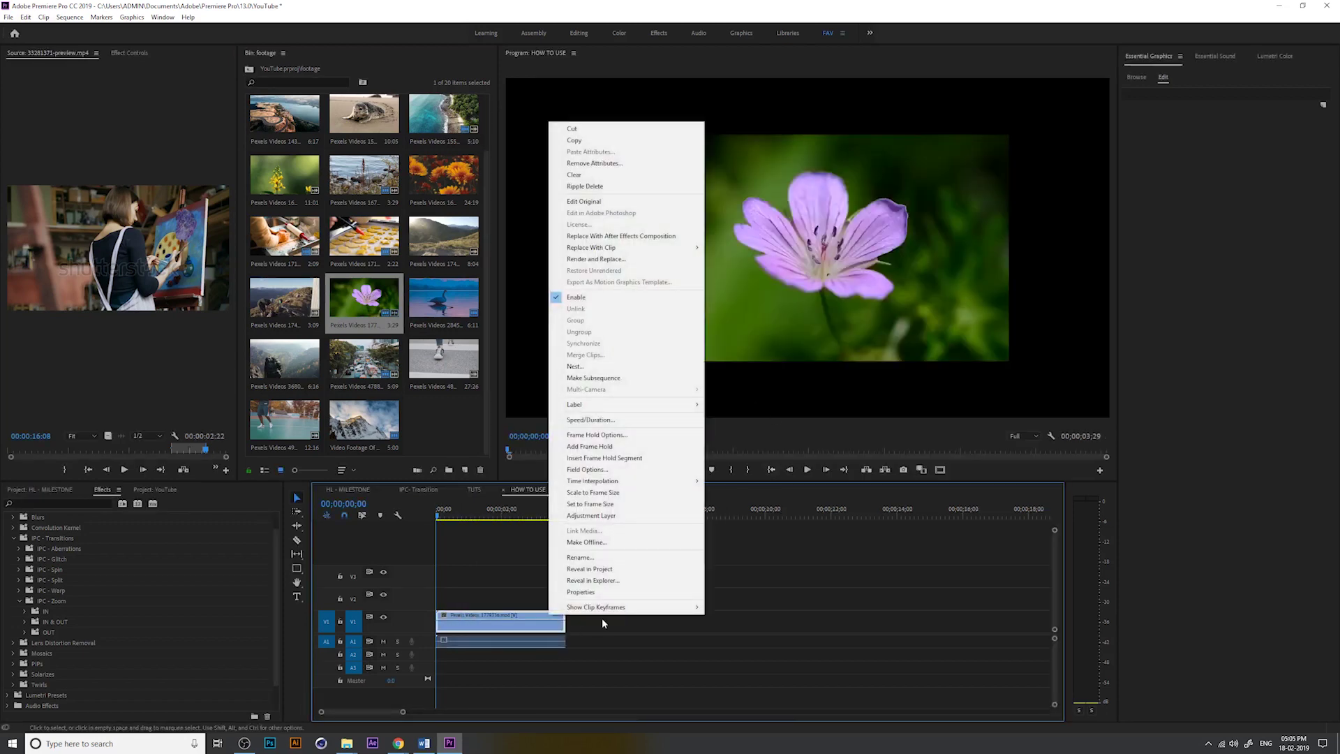
click(623, 493)
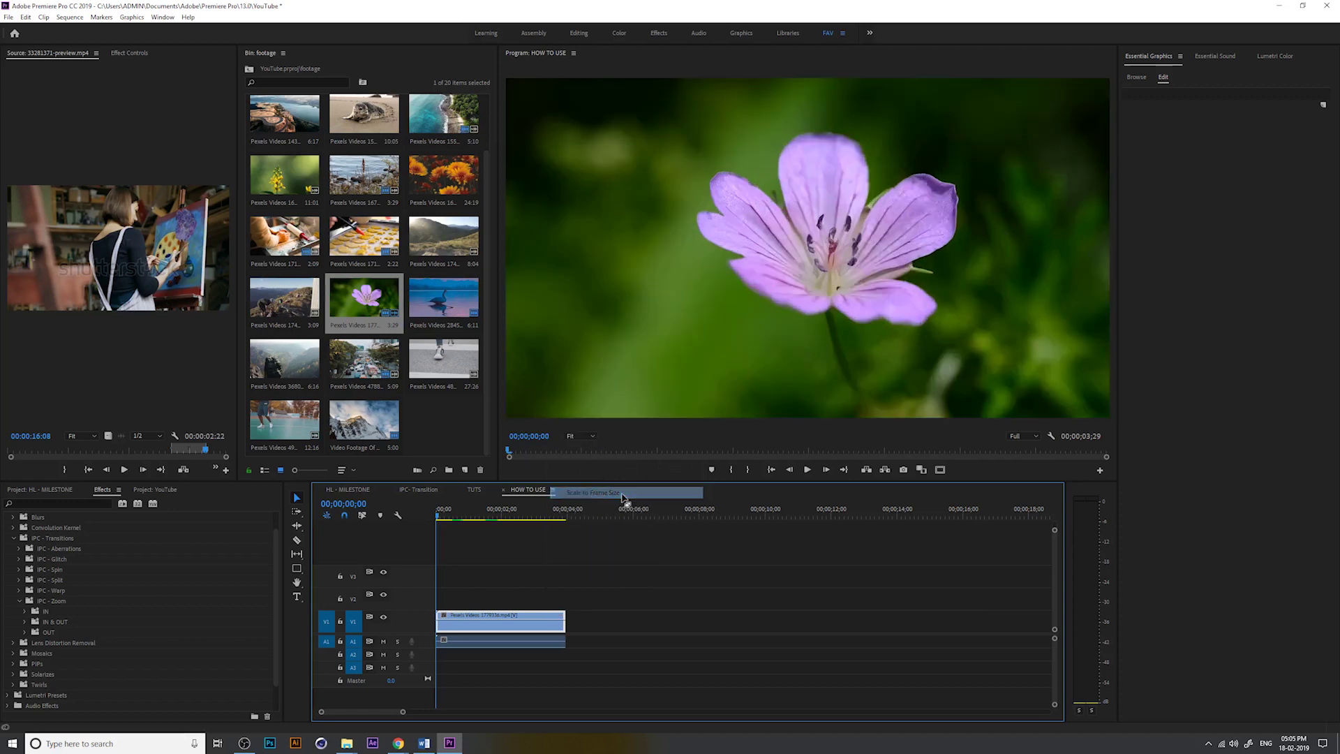
click(443, 515)
key(space)
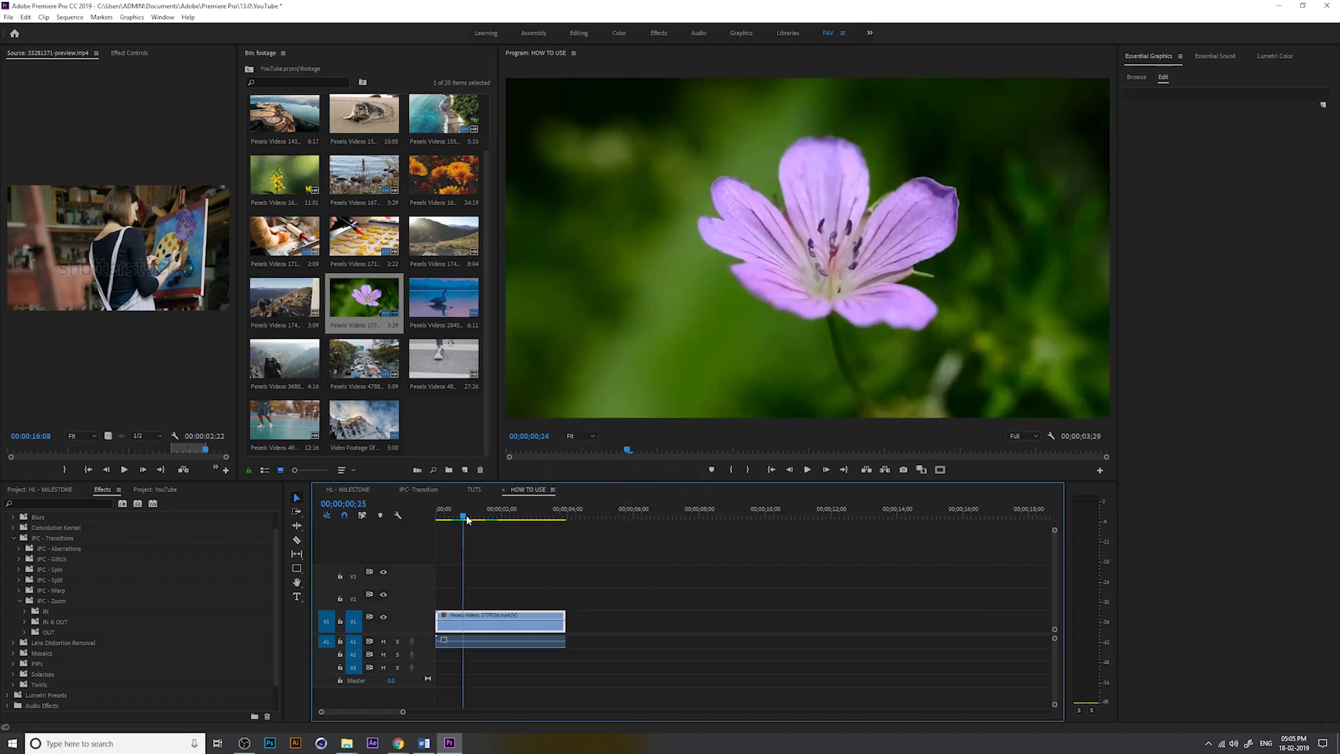
- Delete the flower clip's A1 audio and move the video up to V2
click(502, 647)
key(Delete)
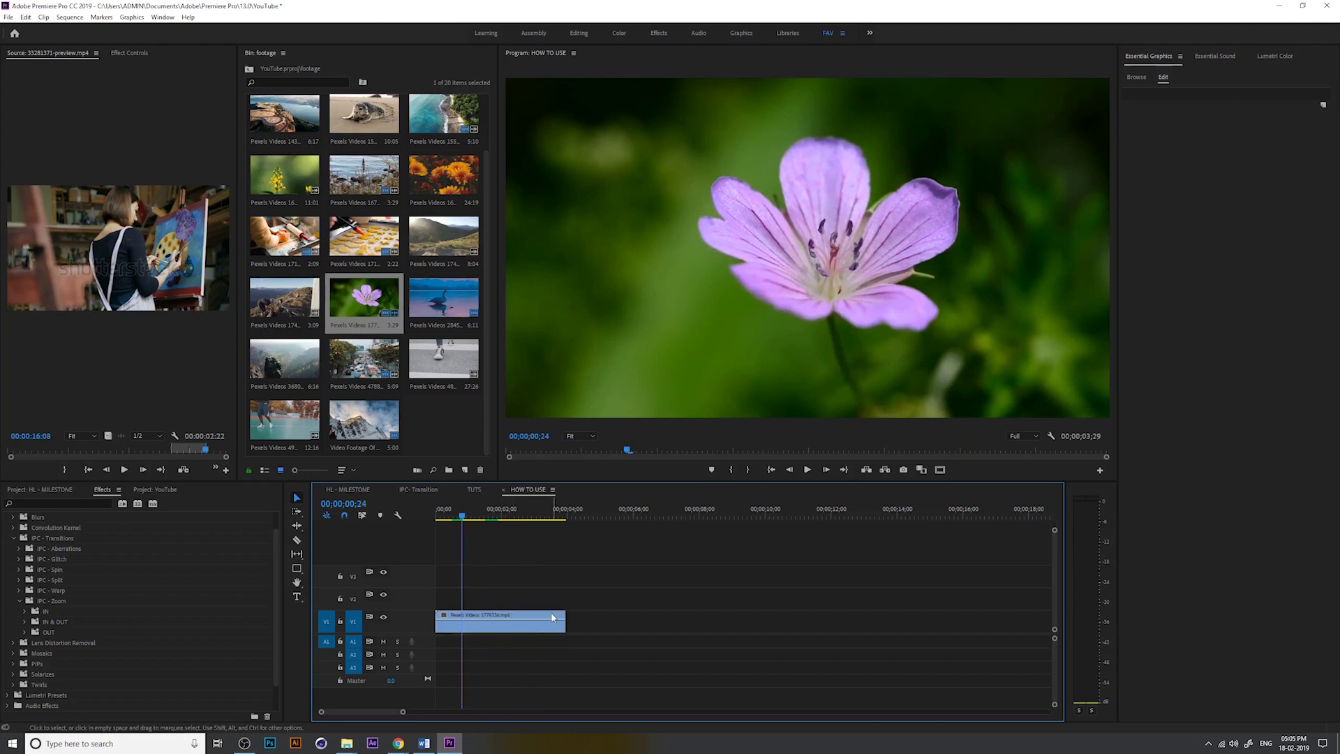
drag(553, 618, 542, 594)
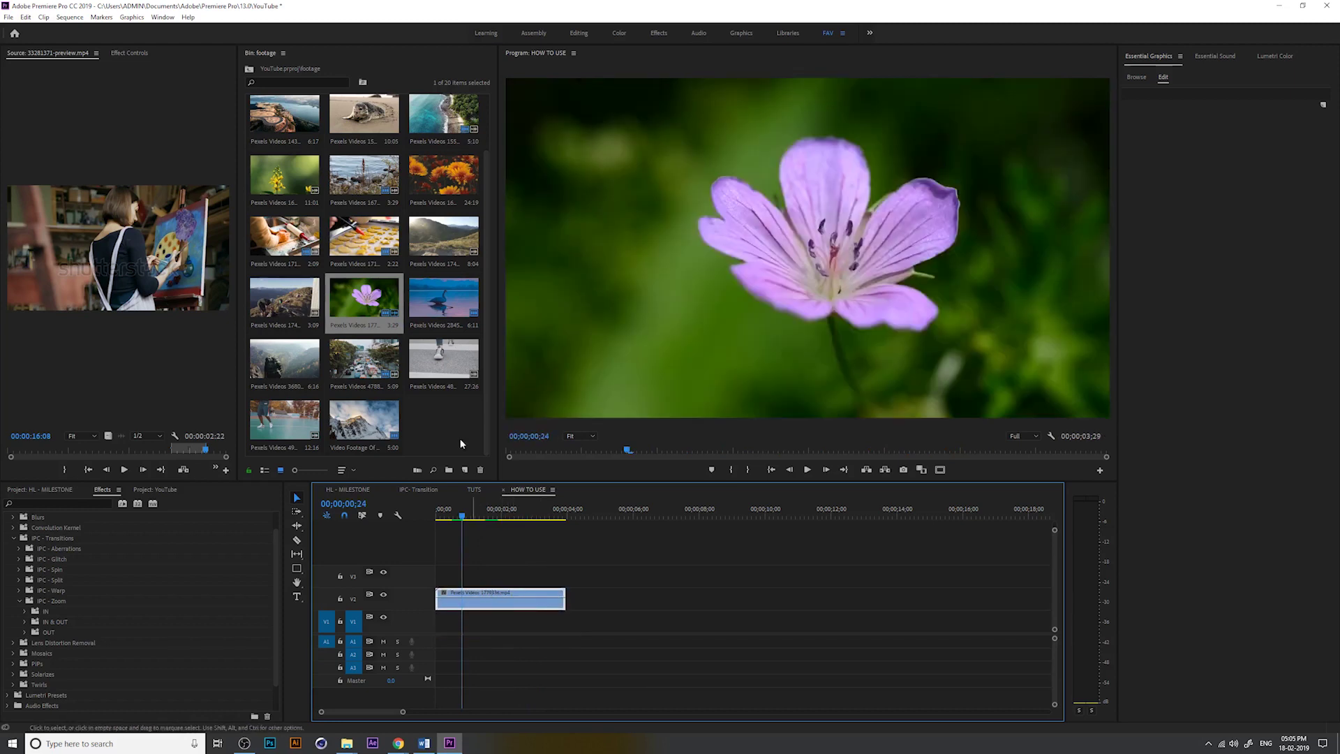
- Add the swan clip to V1 right after the flower clip and play across the cut
double_click(443, 299)
drag(443, 298, 670, 621)
click(578, 510)
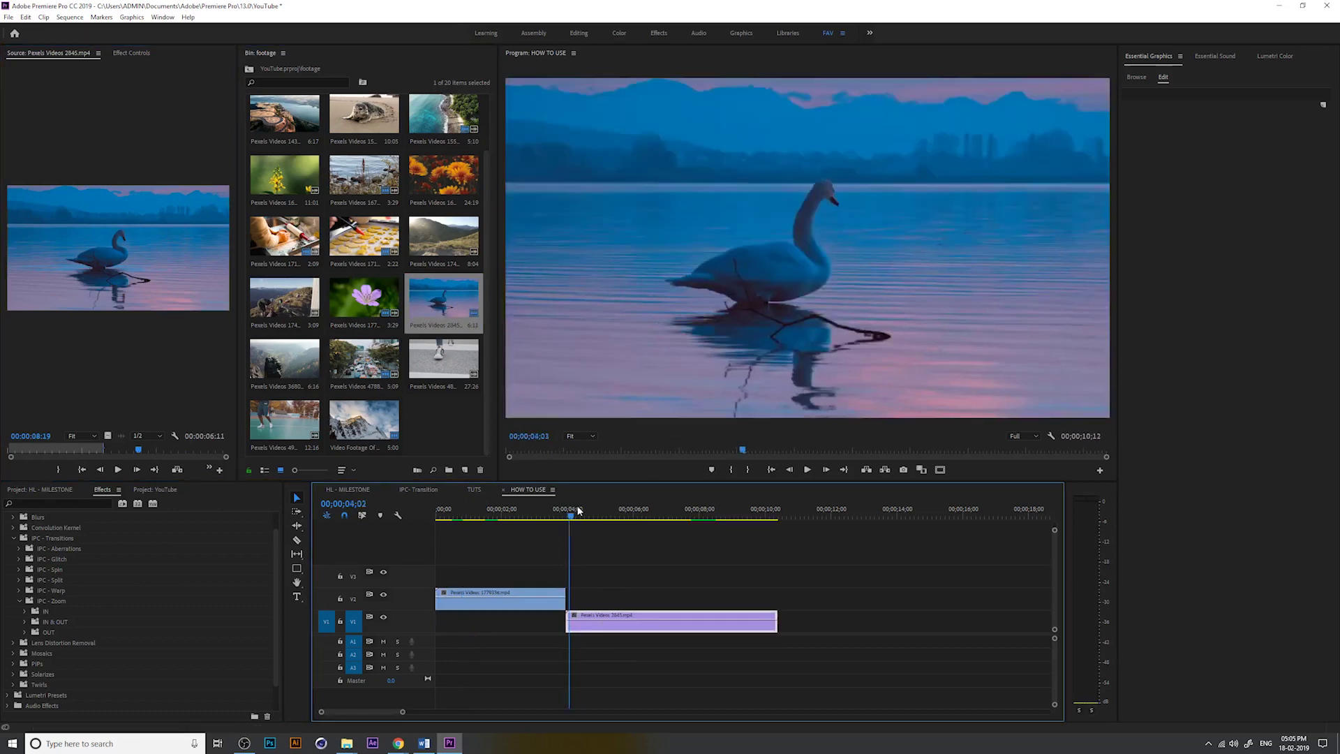
drag(578, 510, 401, 518)
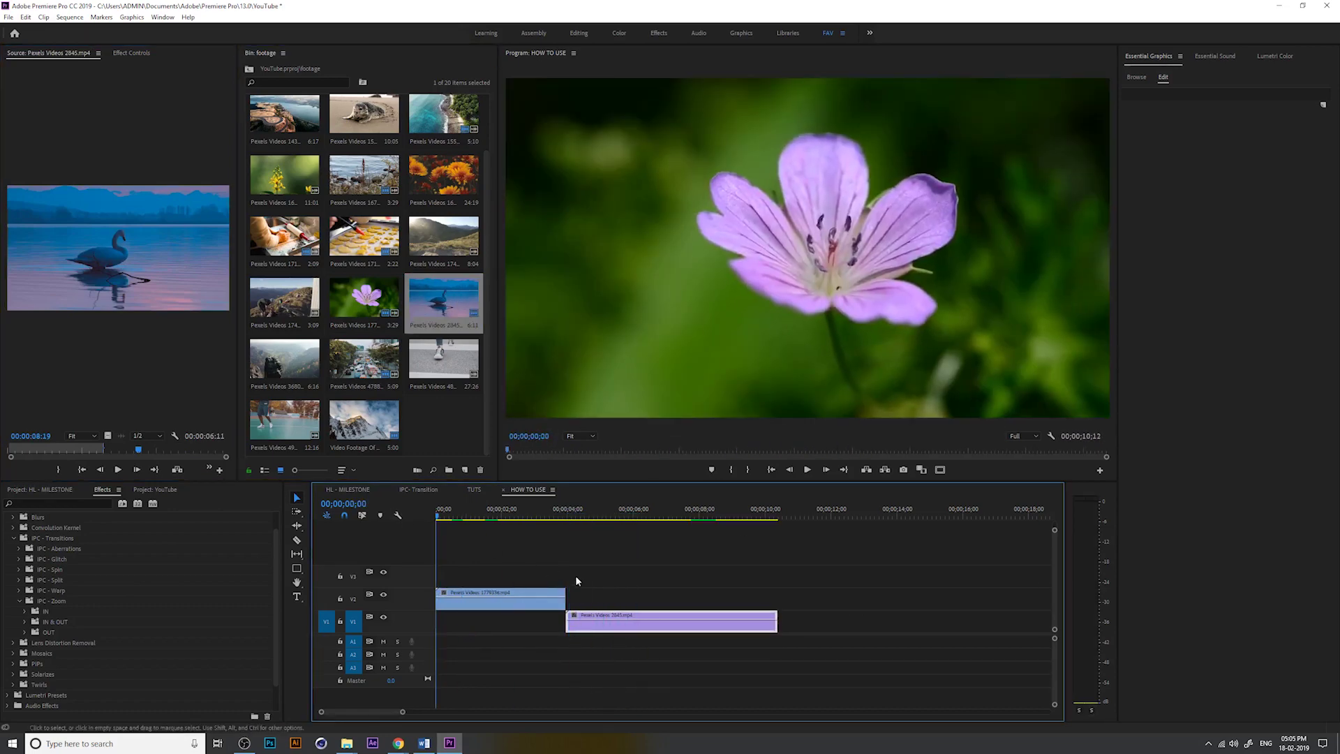
key(space)
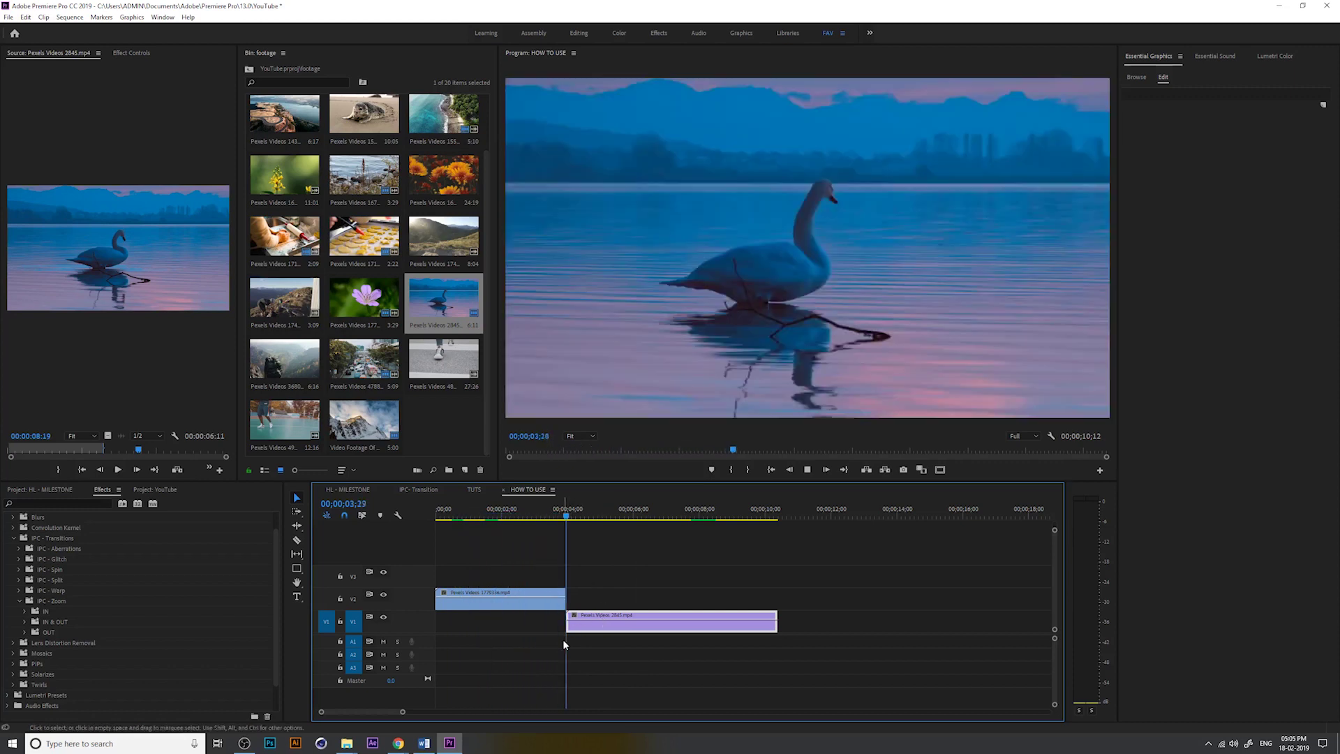
click(596, 512)
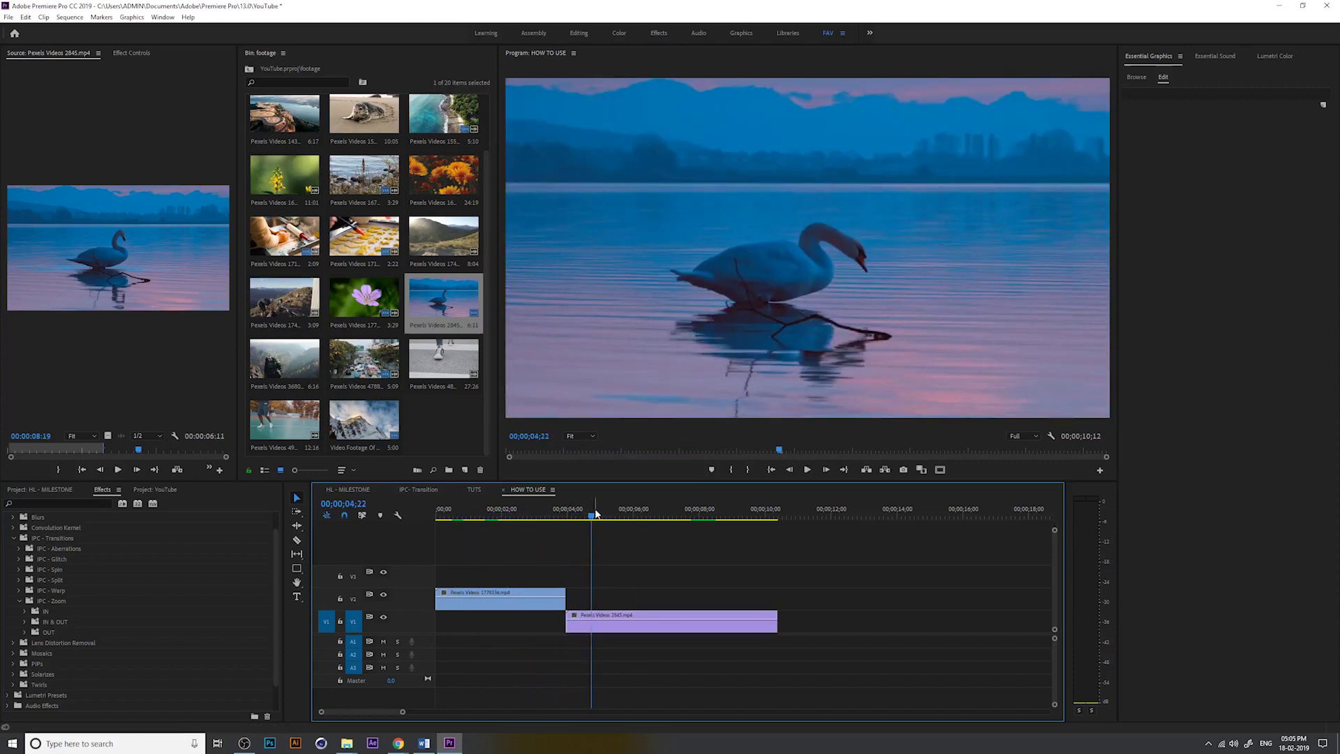
mouse_move(596, 512)
mouse_down()
mouse_move(549, 524)
mouse_move(567, 535)
mouse_up()
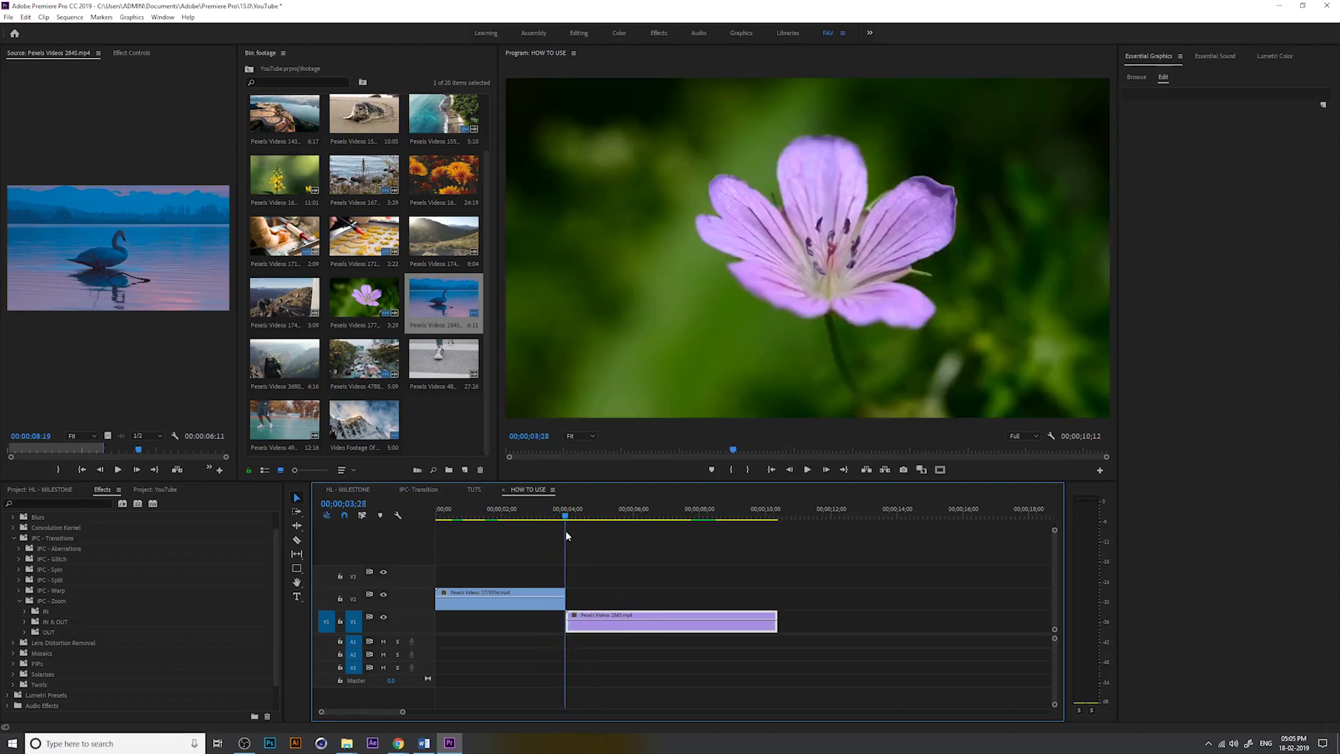
- Step frame by frame and between edit points to park just before the swan cut
key(equal)
key(equal)
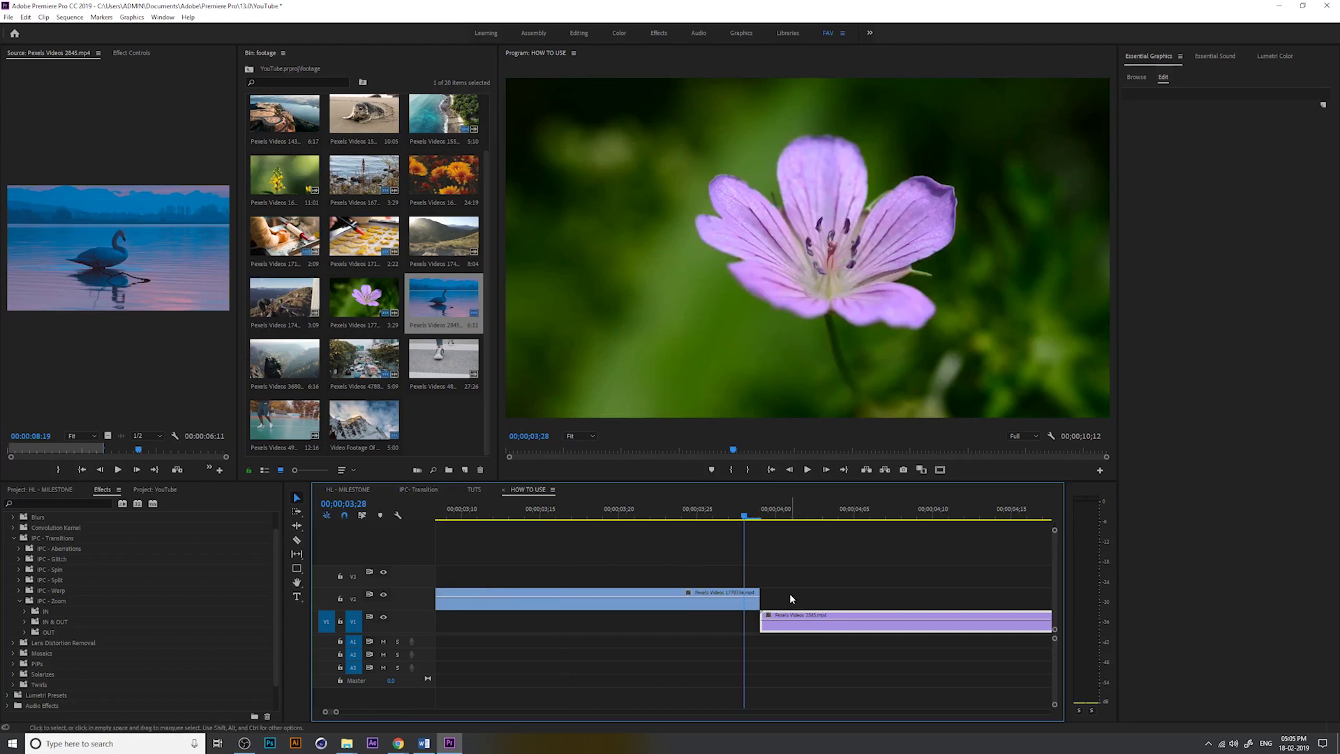
key(Right)
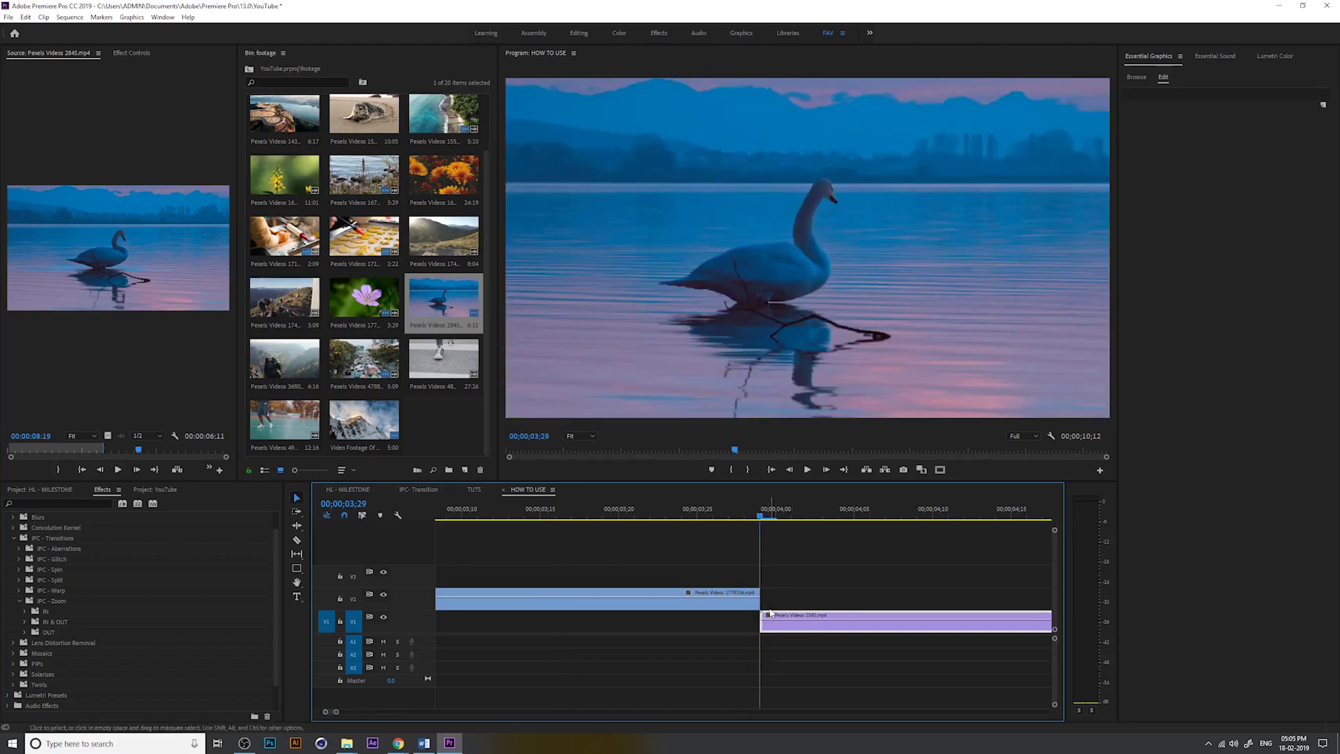
key(minus)
key(minus)
key(minus)
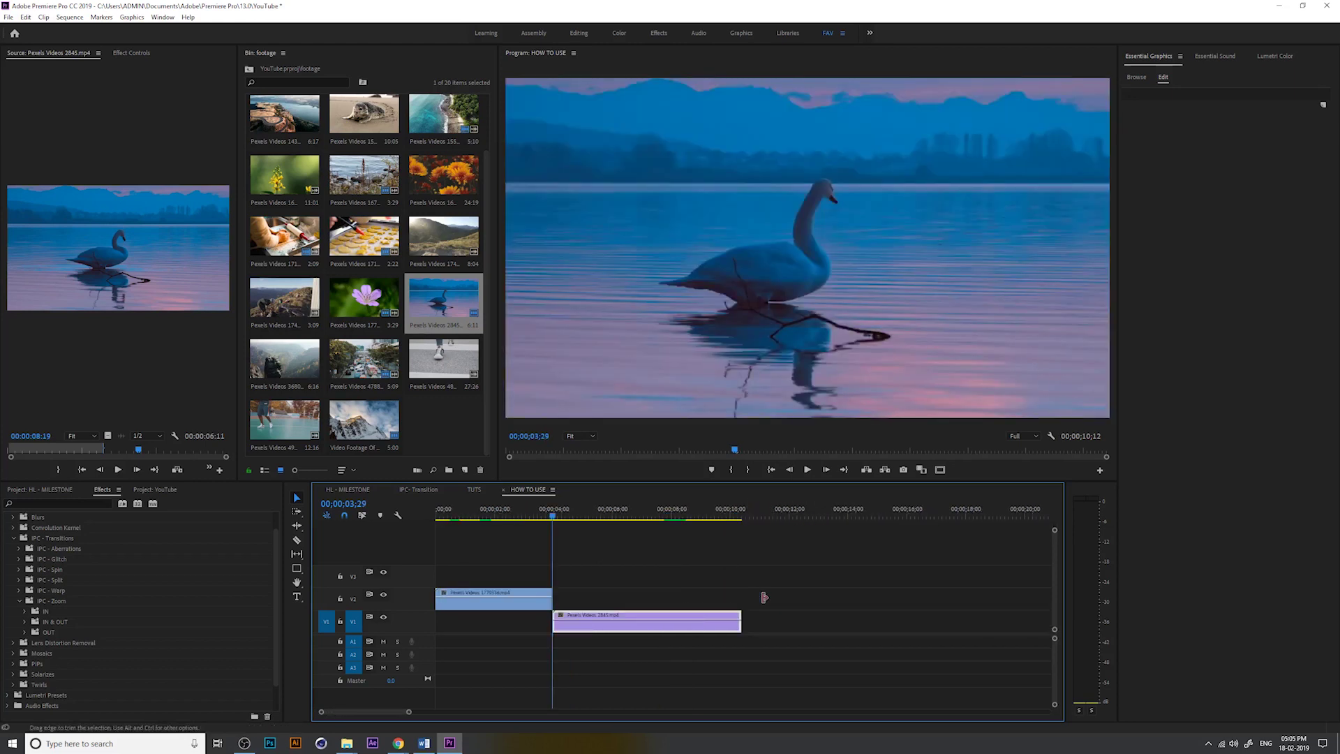
key(Up)
key(Down)
key(Down)
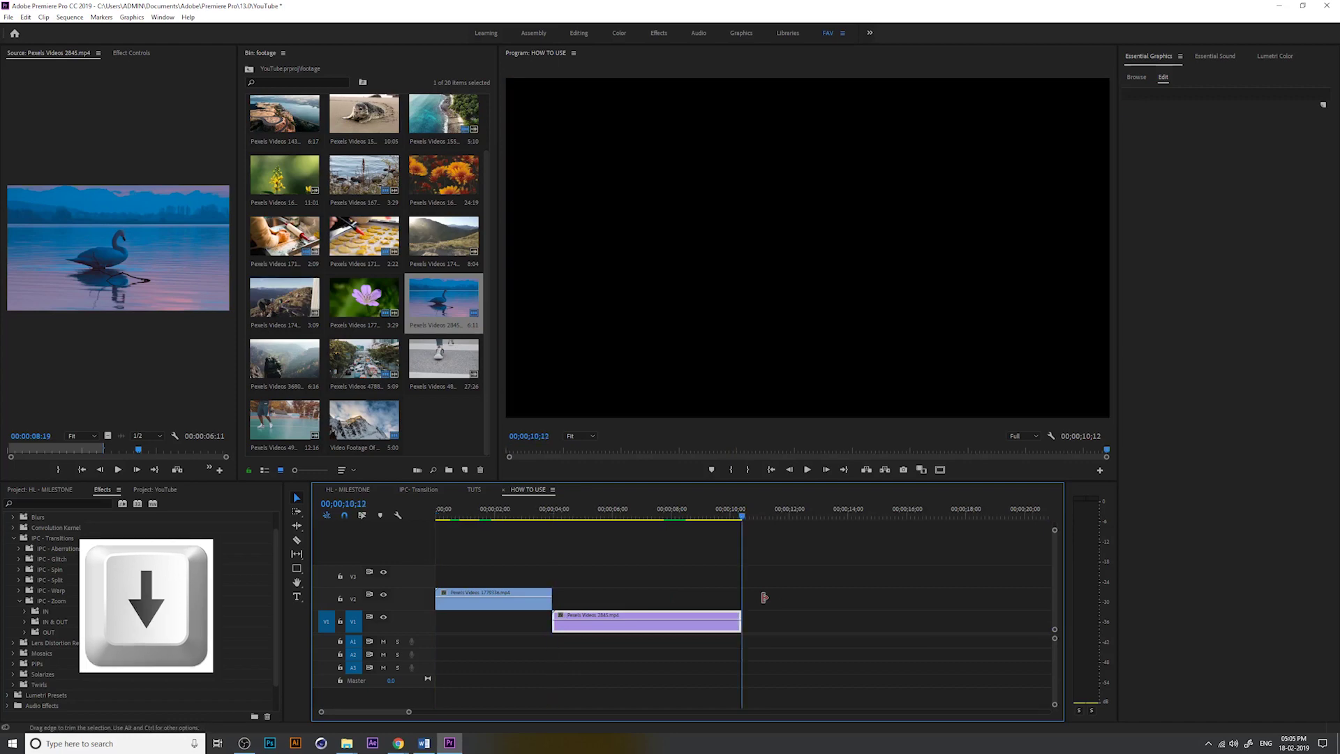
key(Up)
key(Up)
key(Down)
key(Up)
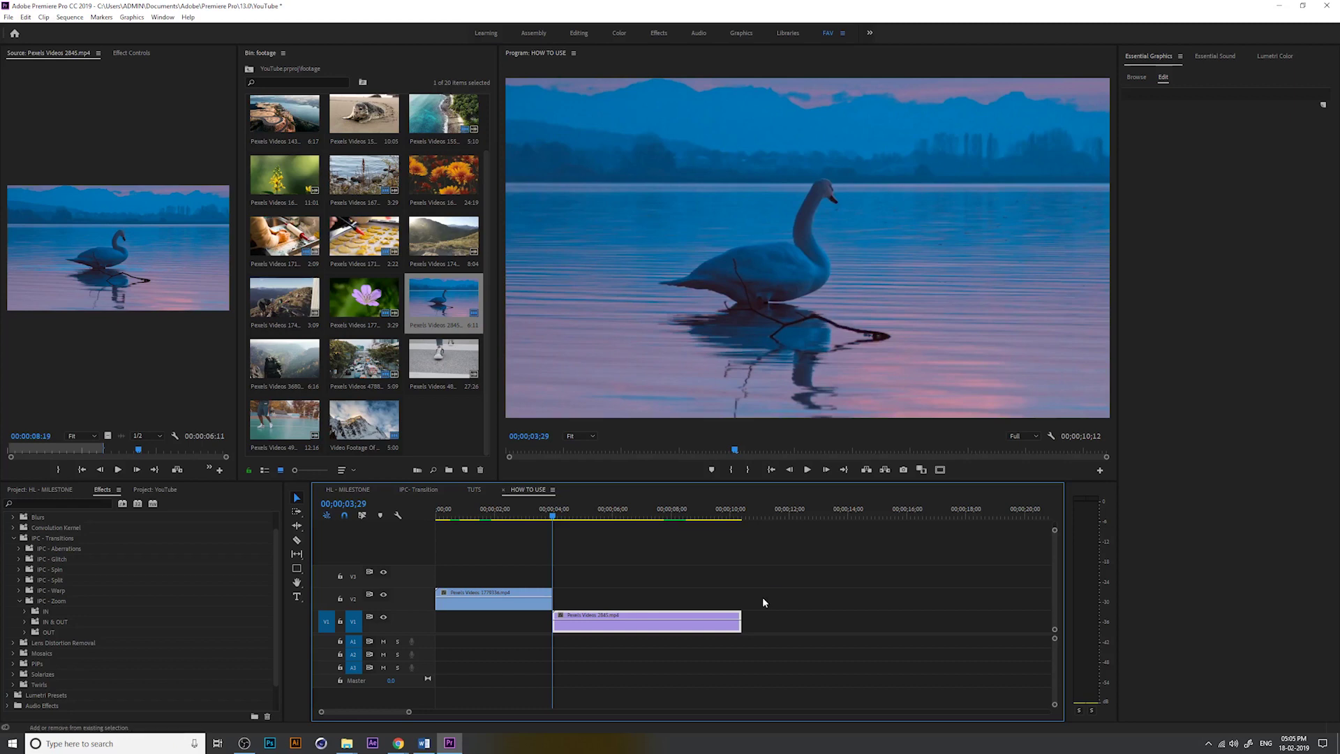
key(Left)
key(Left)
key(Left)
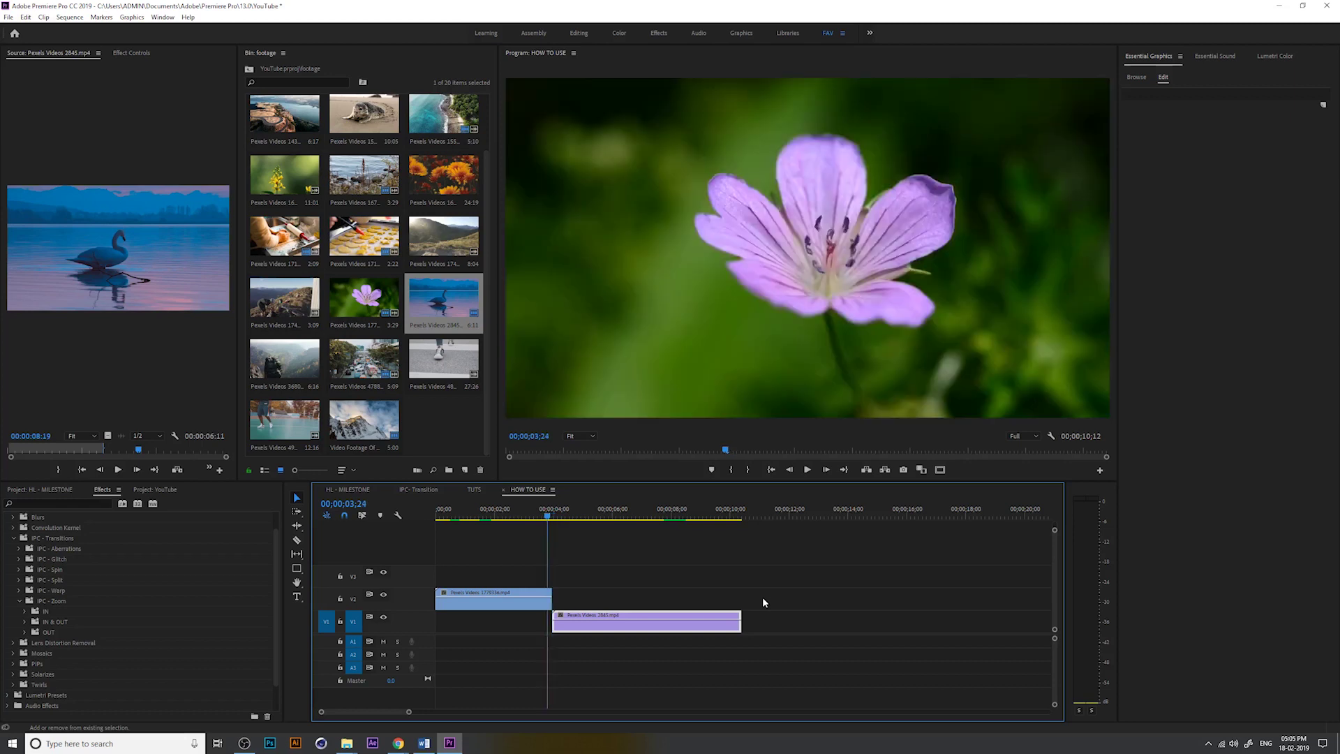
- Split the flower clip on V2 five frames before the cut
key(equal)
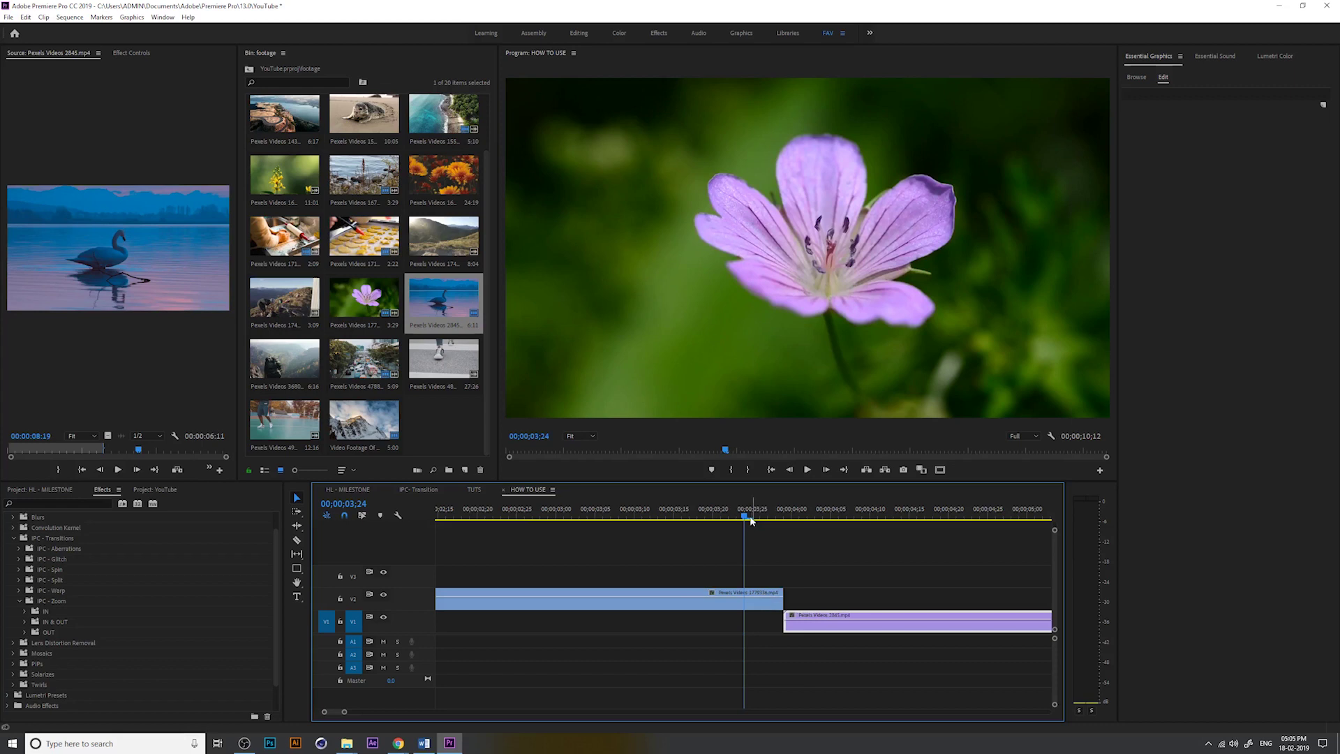
drag(749, 517, 787, 522)
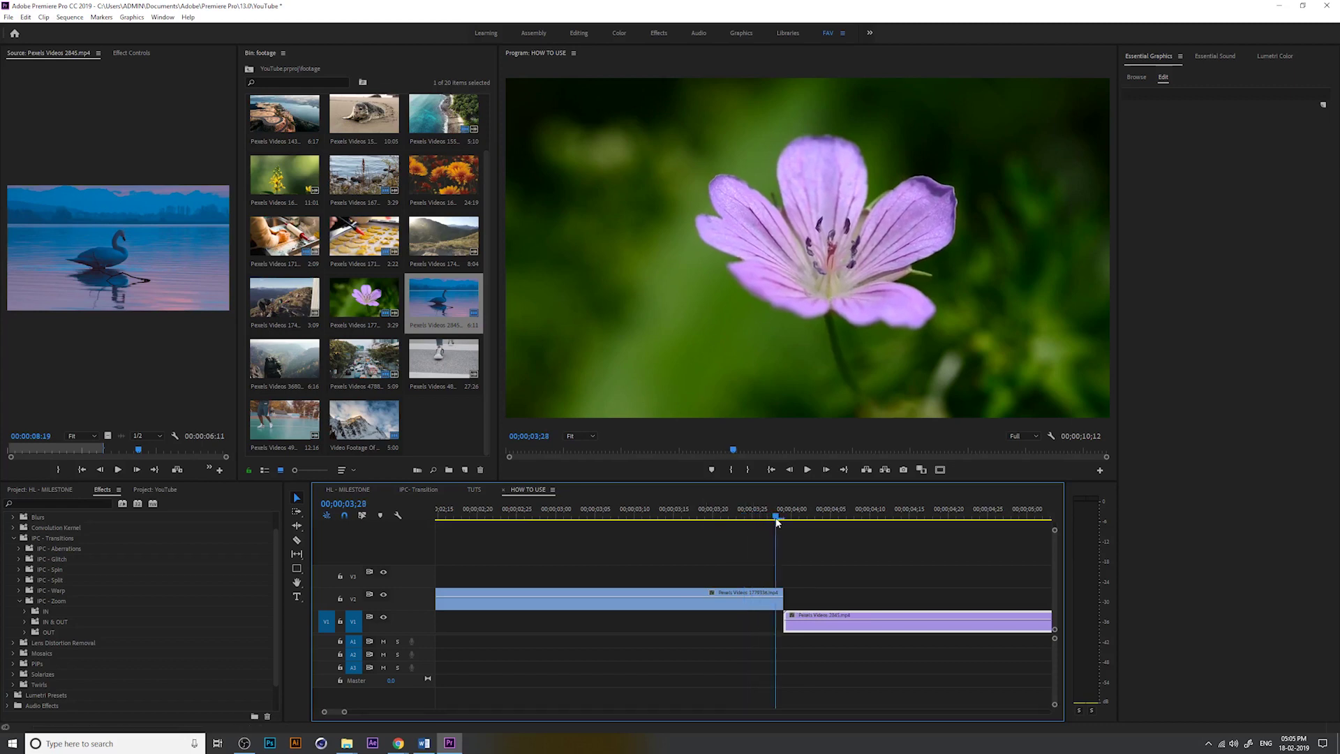
key(shift+Left)
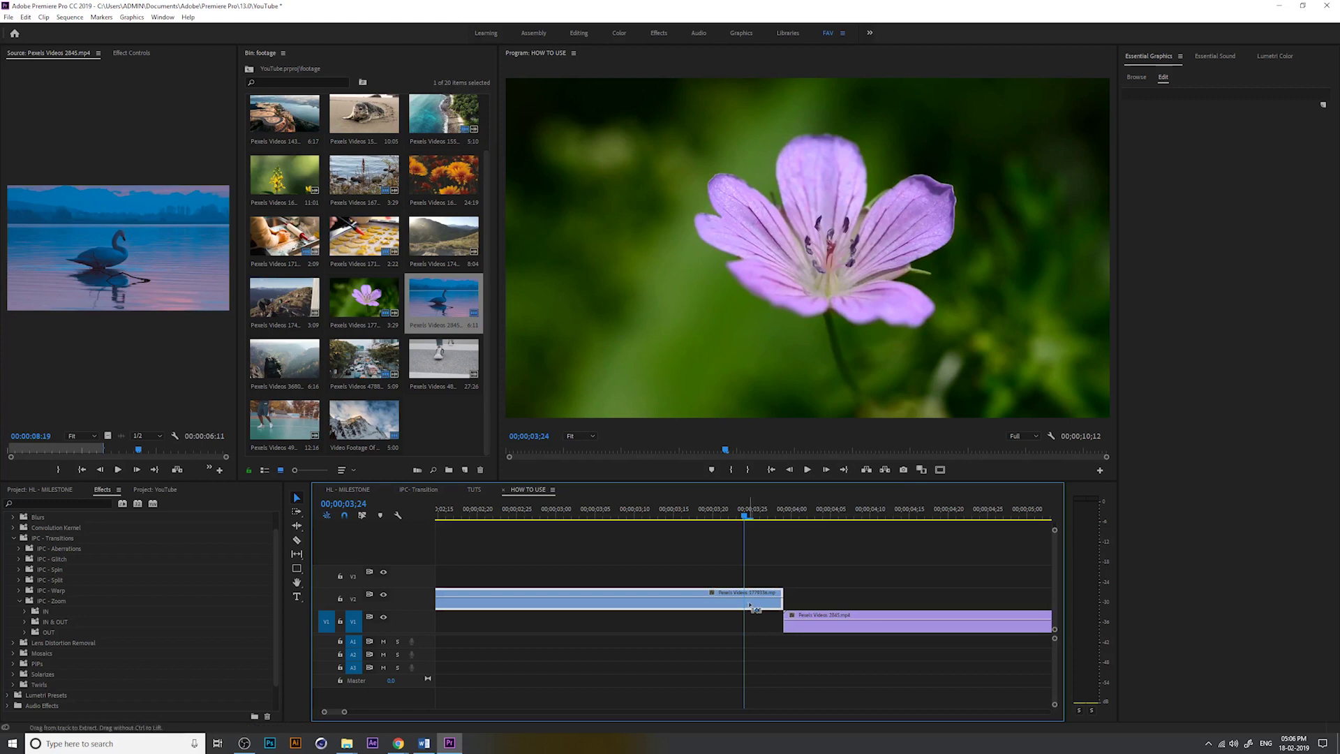
key(ctrl+k)
click(712, 518)
drag(711, 519, 769, 518)
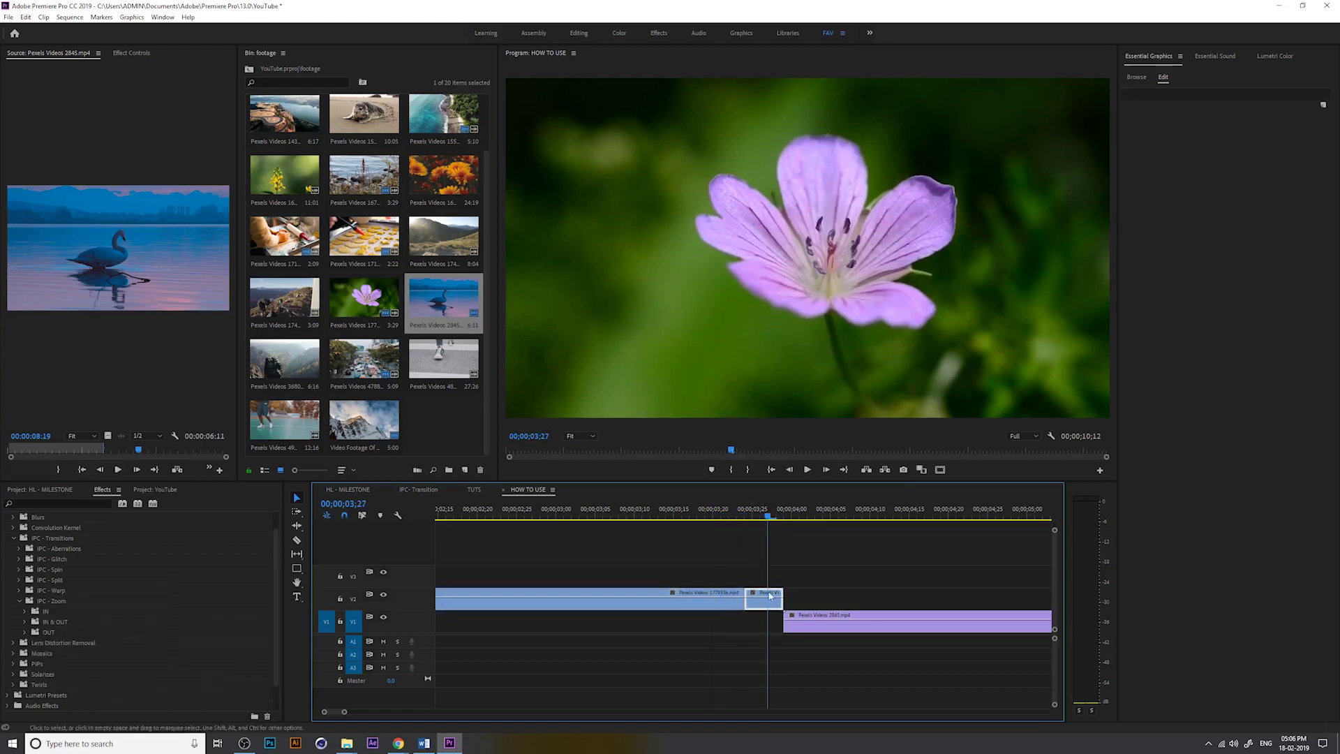
click(753, 518)
- Split the swan clip on V1 fifteen frames after the edit, at 04;14
click(783, 518)
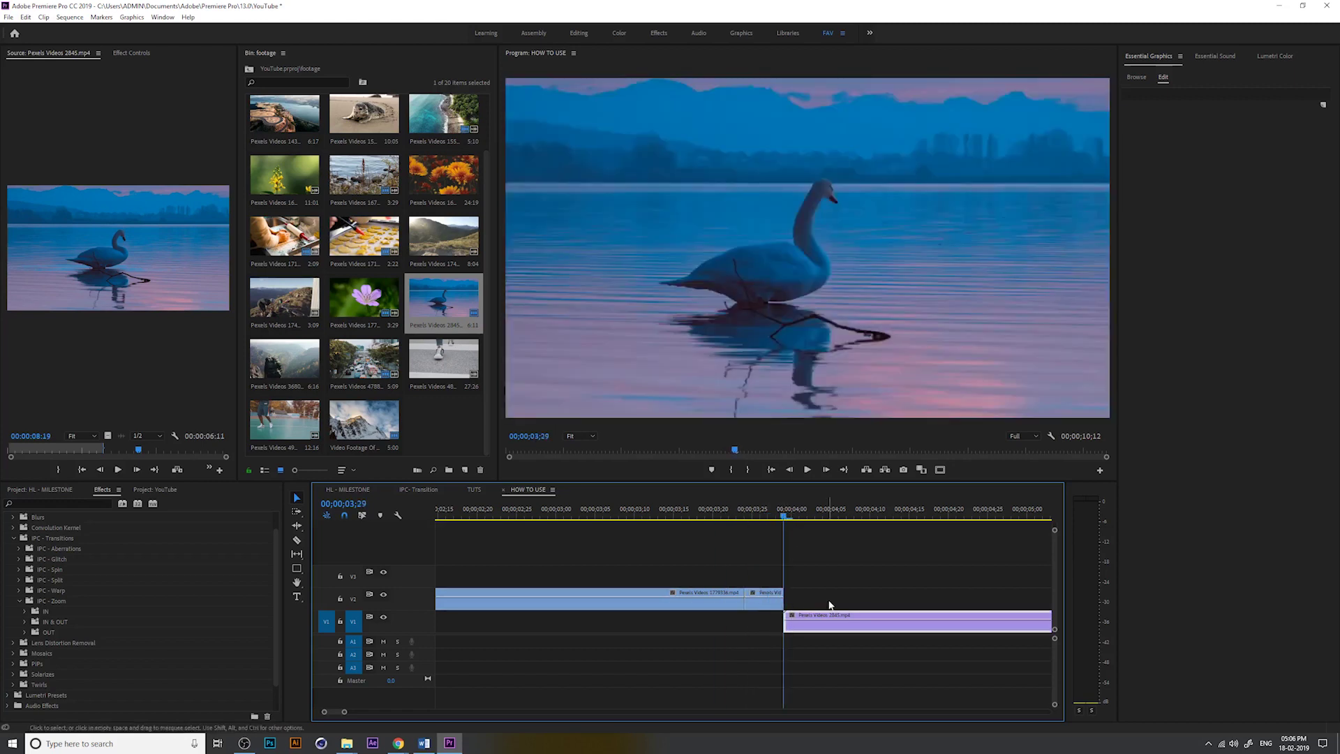
key(shift+Right)
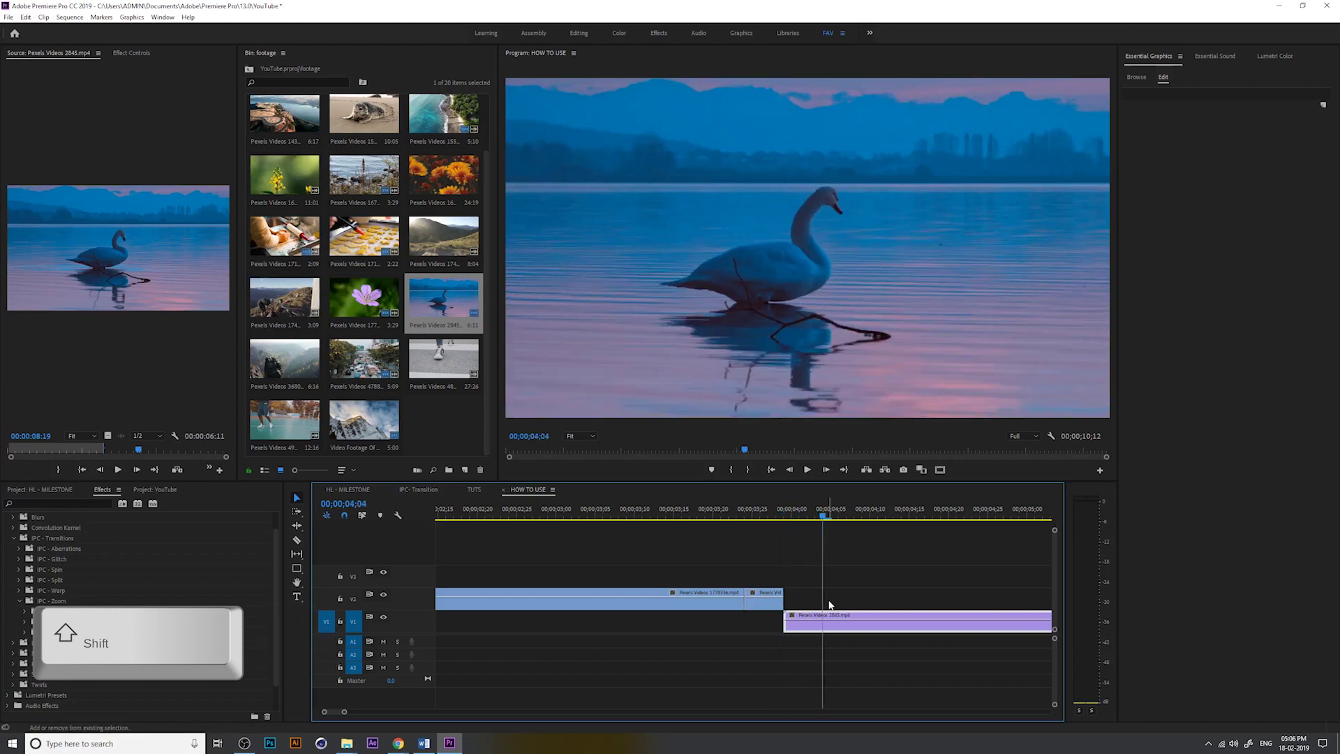
key(shift+Right)
key(shift+Right)
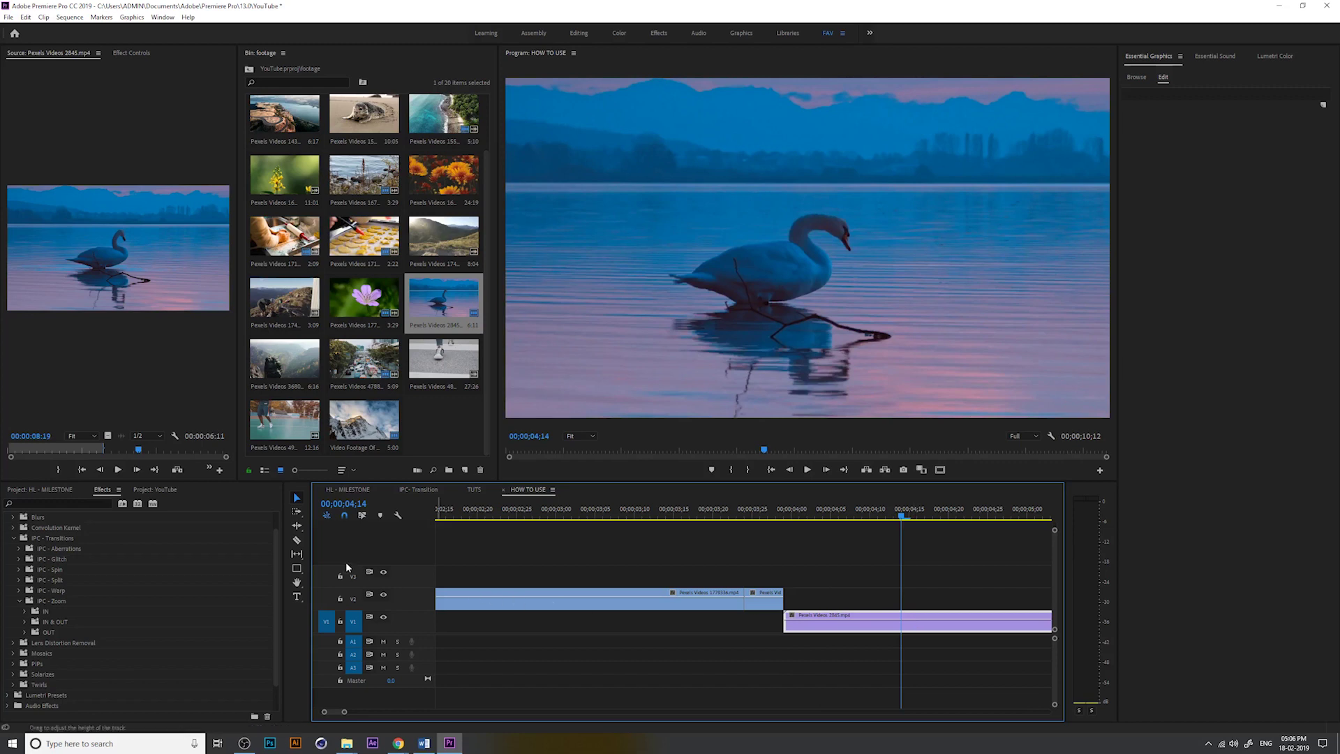
click(300, 541)
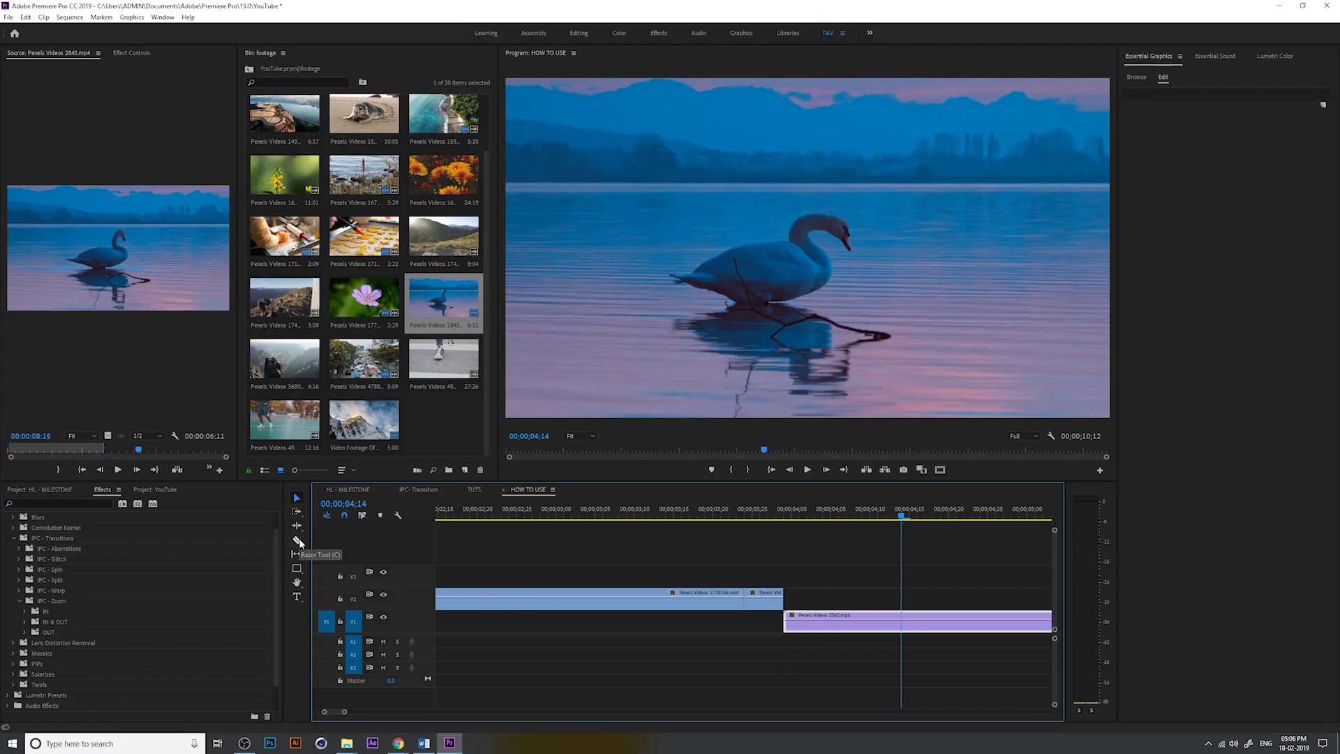
key(ctrl+k)
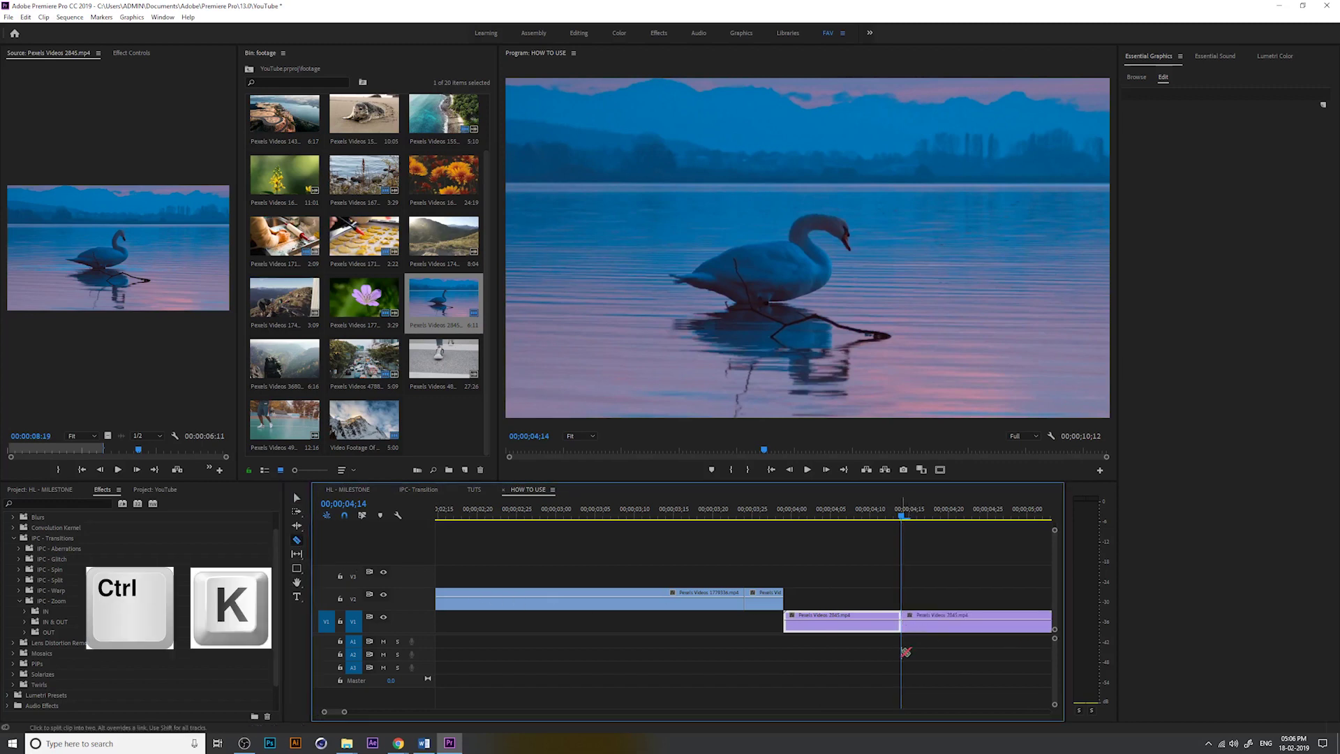
- Return to the Selection tool, select the flower tail piece, and undo the last action
key(v)
click(850, 626)
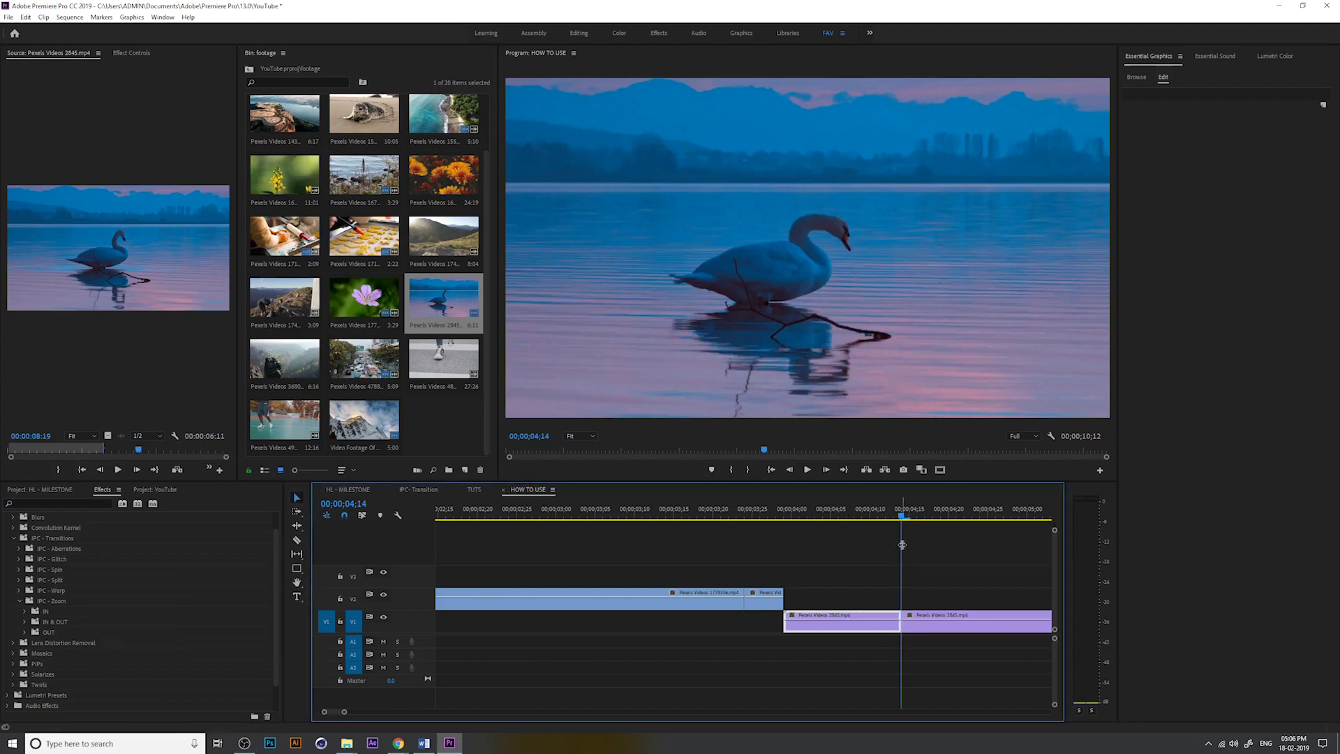
click(761, 514)
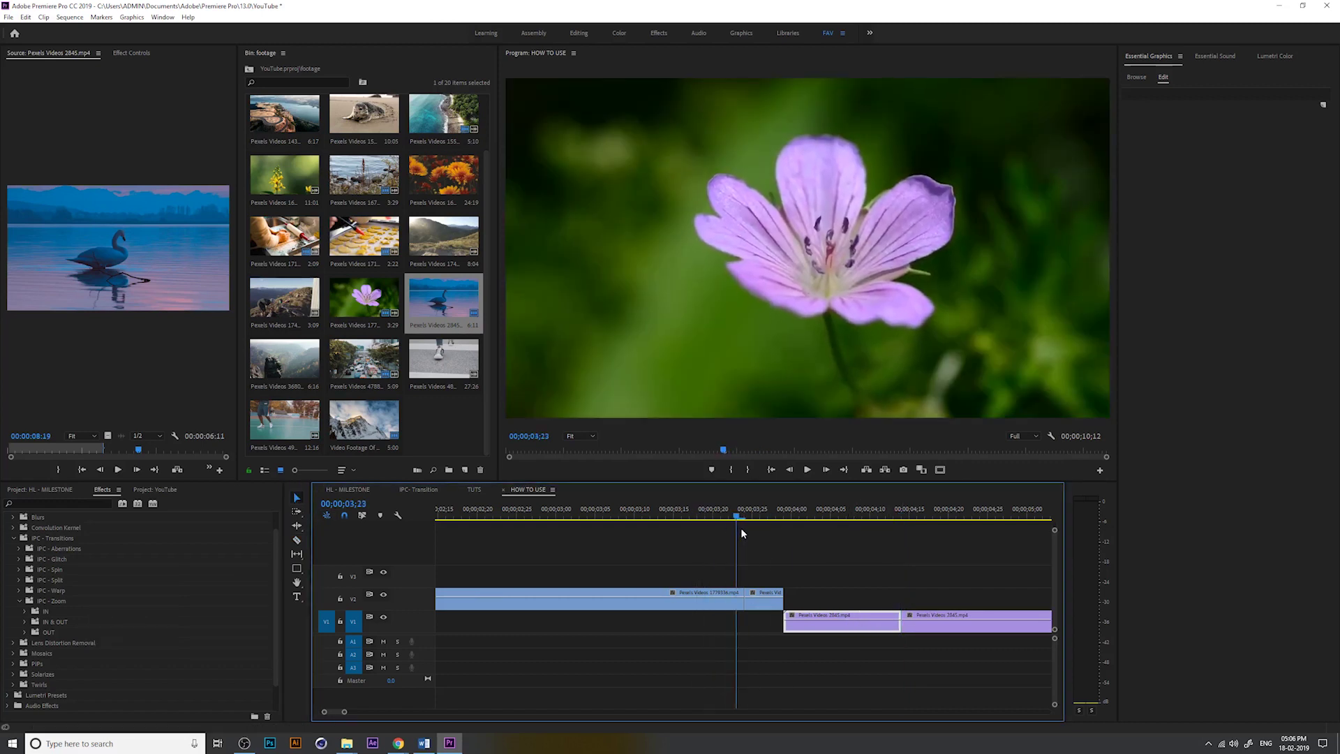
click(770, 596)
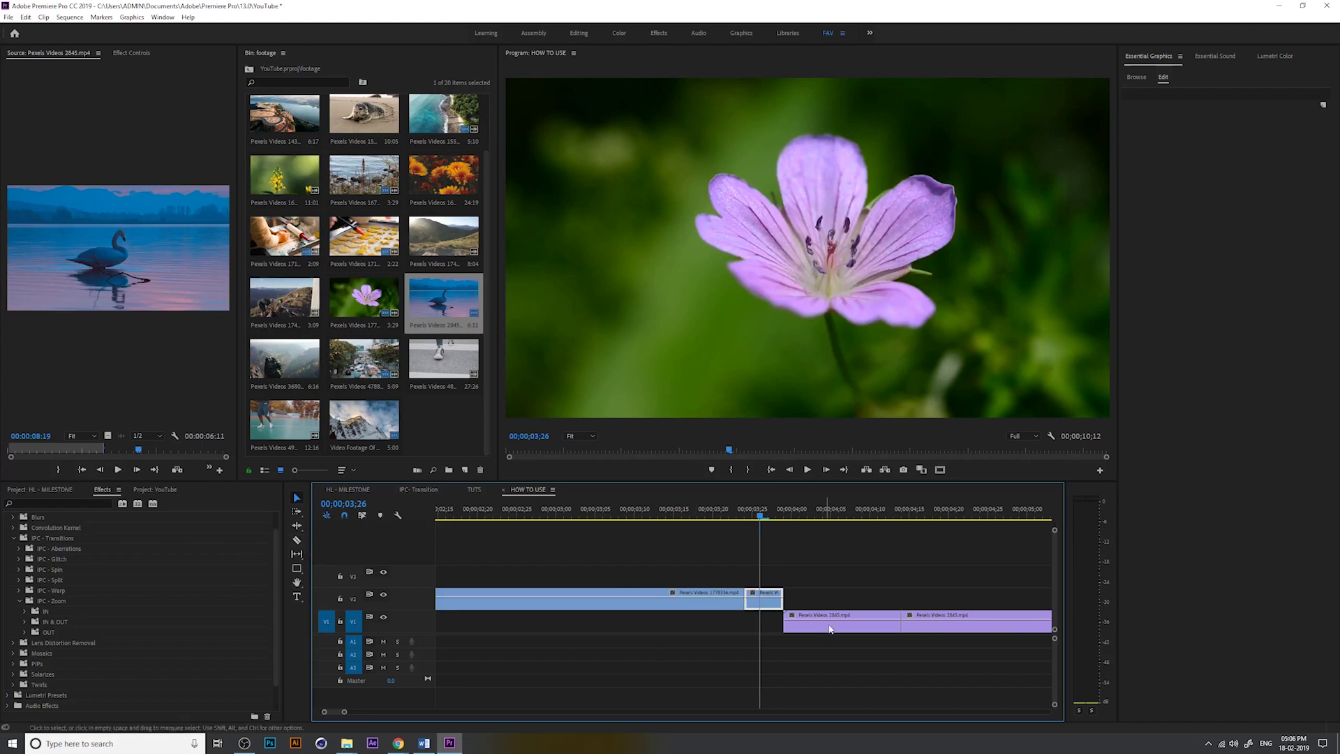
key(ctrl+z)
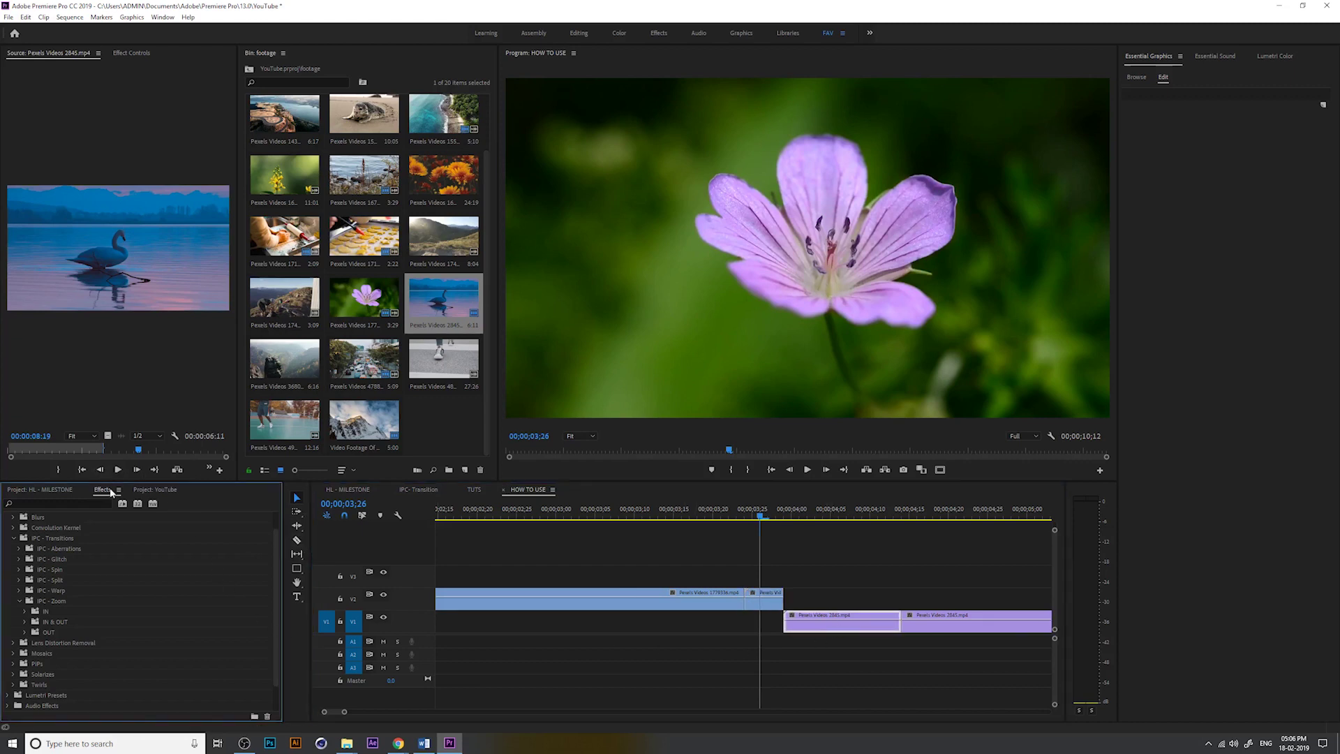
- Apply IPC_OUT Smooth Zoom A to the blue clip's end and Smooth Zoom B to the purple clip's start
click(65, 618)
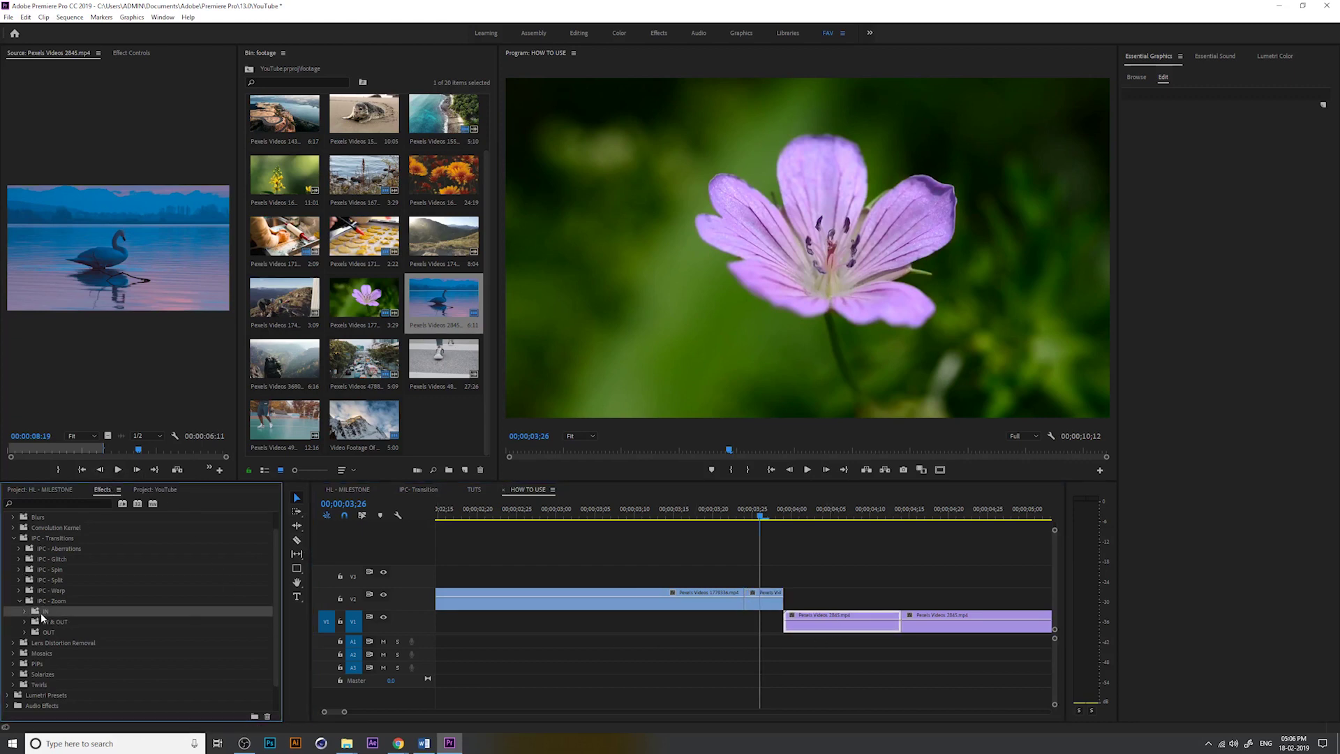
click(47, 635)
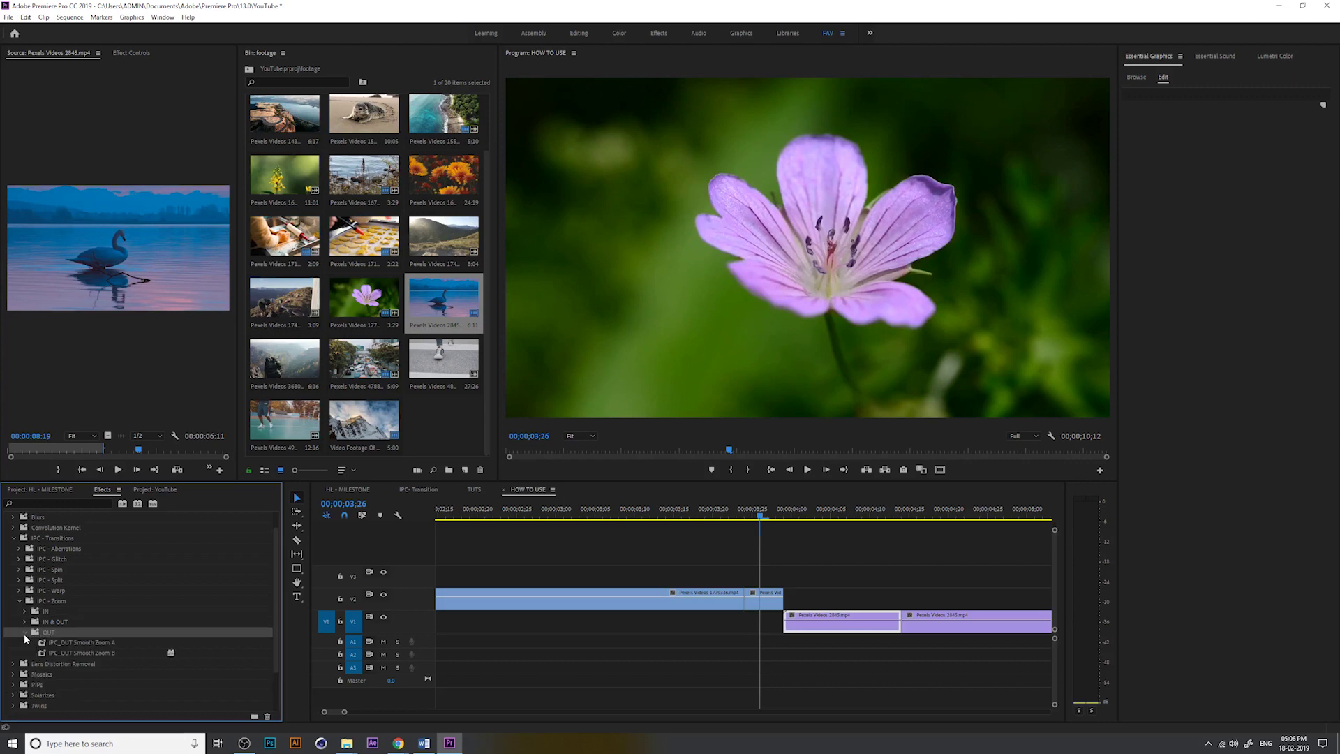
click(23, 633)
click(92, 623)
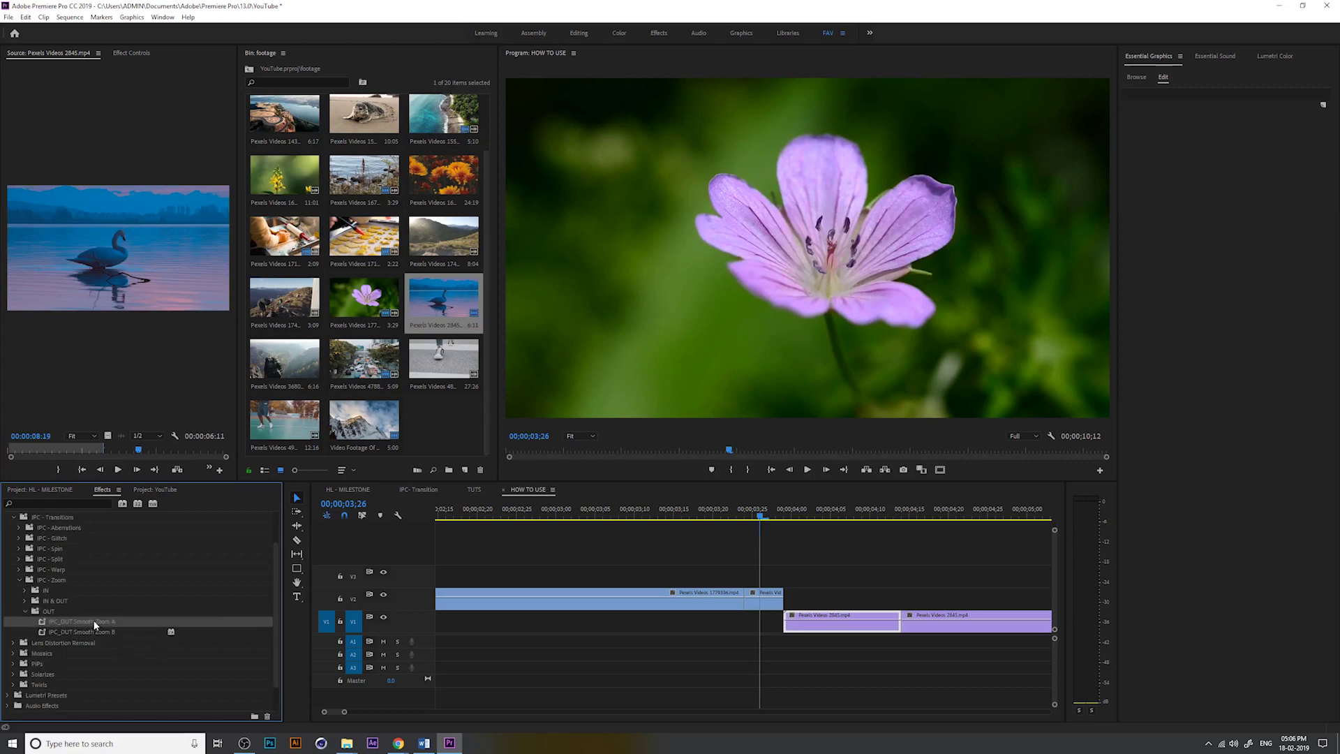
drag(99, 624, 763, 597)
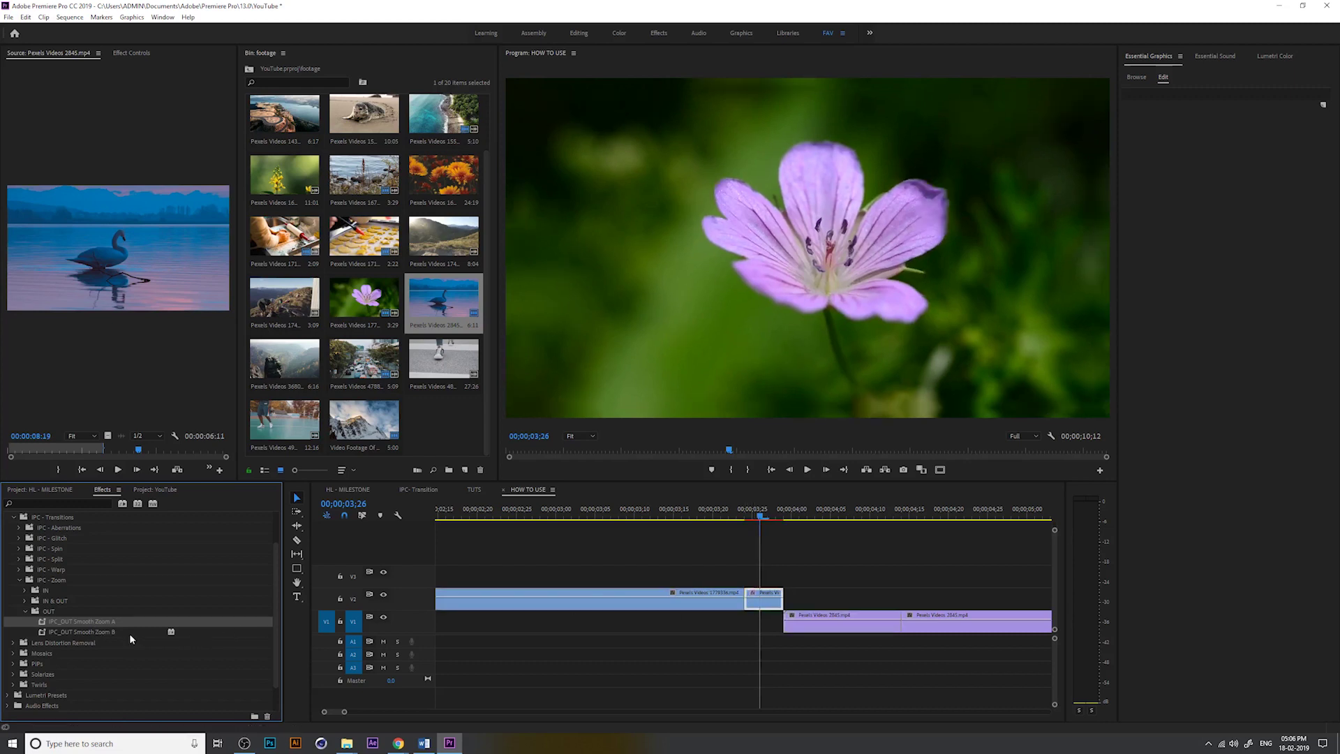
click(95, 633)
click(838, 620)
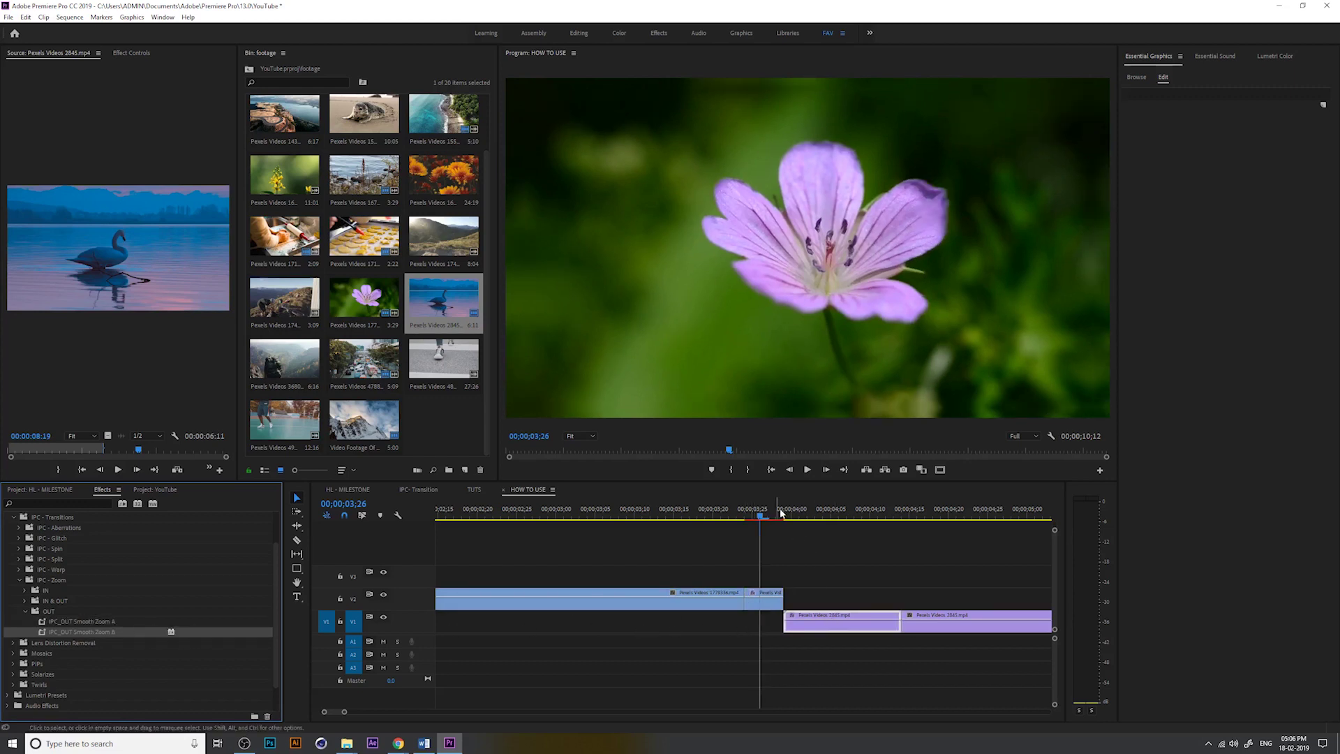
drag(727, 510, 641, 510)
- Play and scrub across the cut repeatedly to preview the zoom transition
key(space)
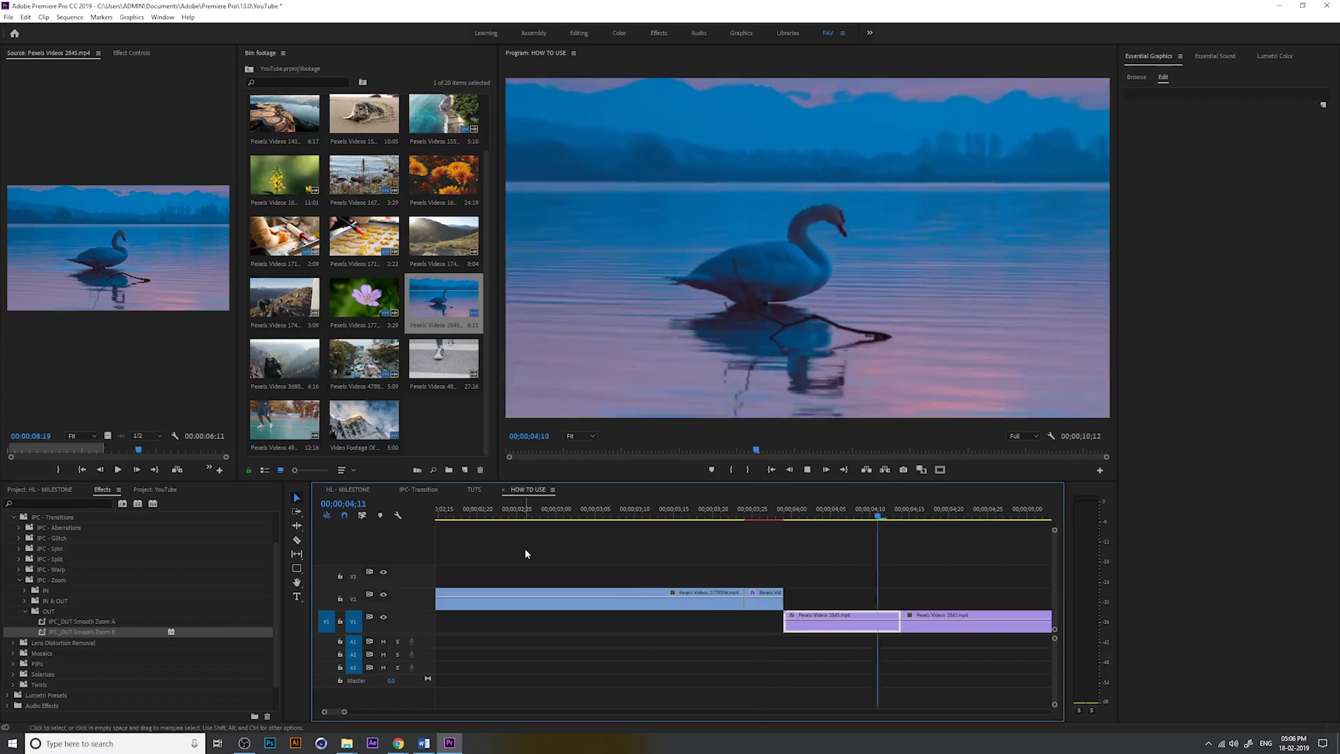
click(594, 512)
key(space)
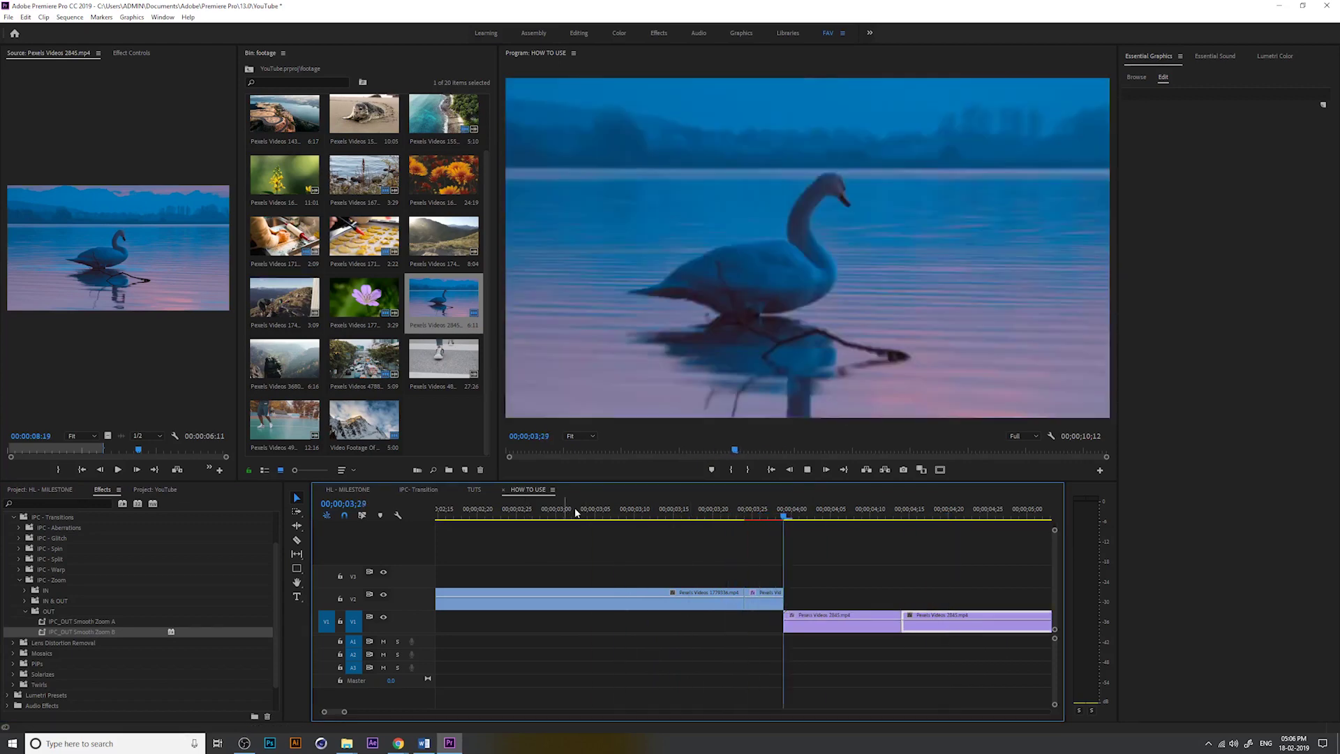
click(762, 510)
key(space)
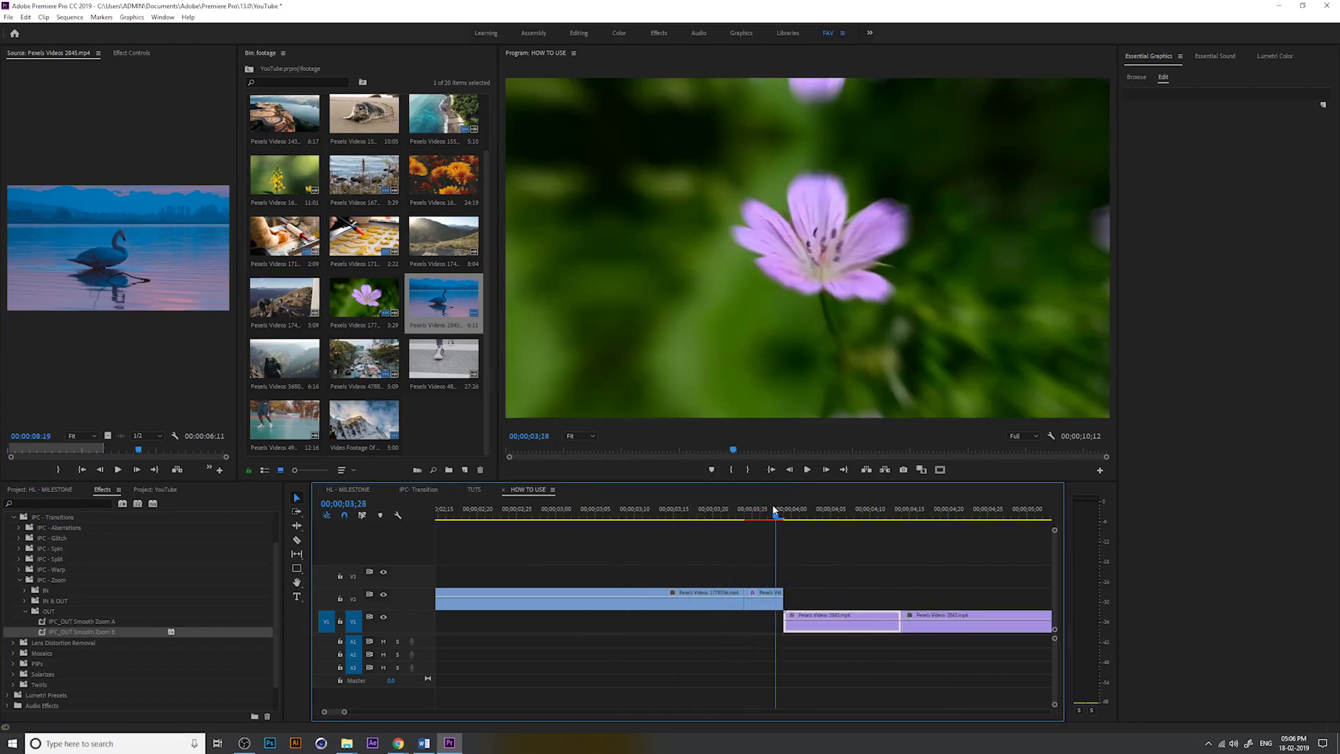
drag(772, 510, 692, 513)
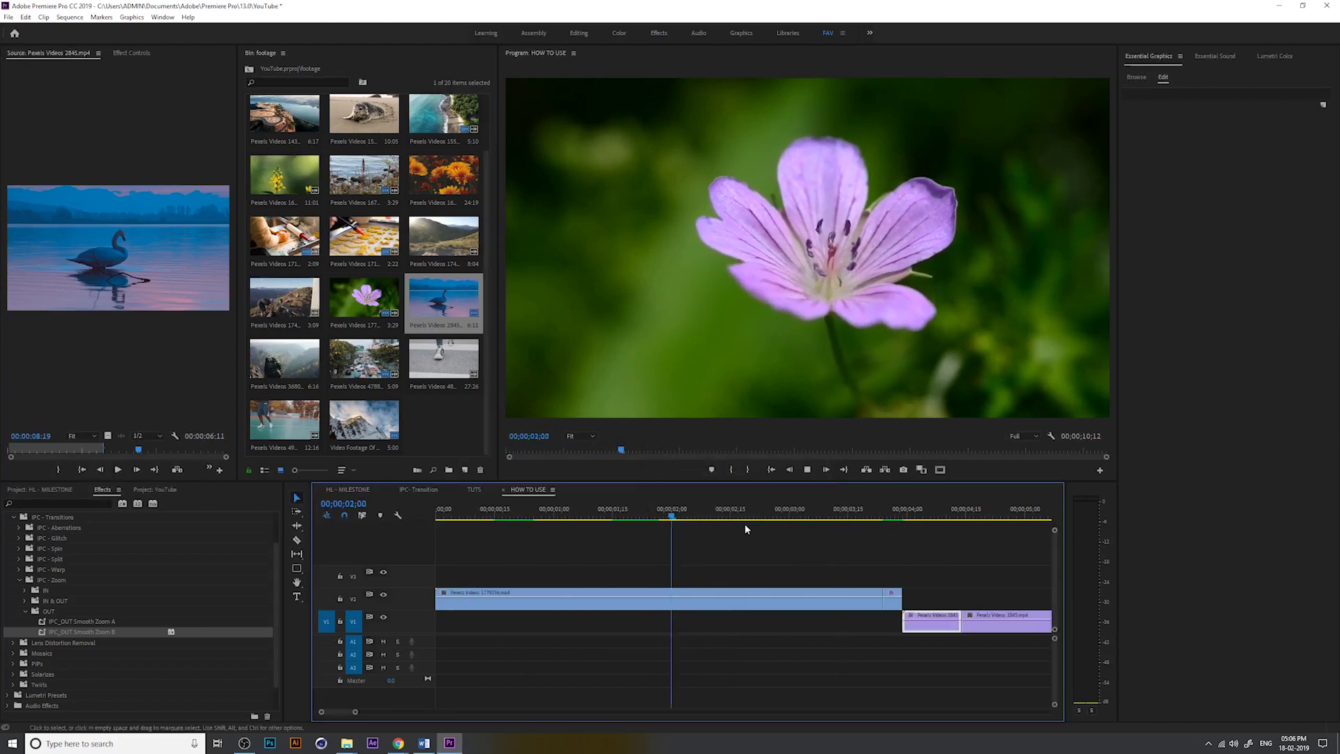
key(space)
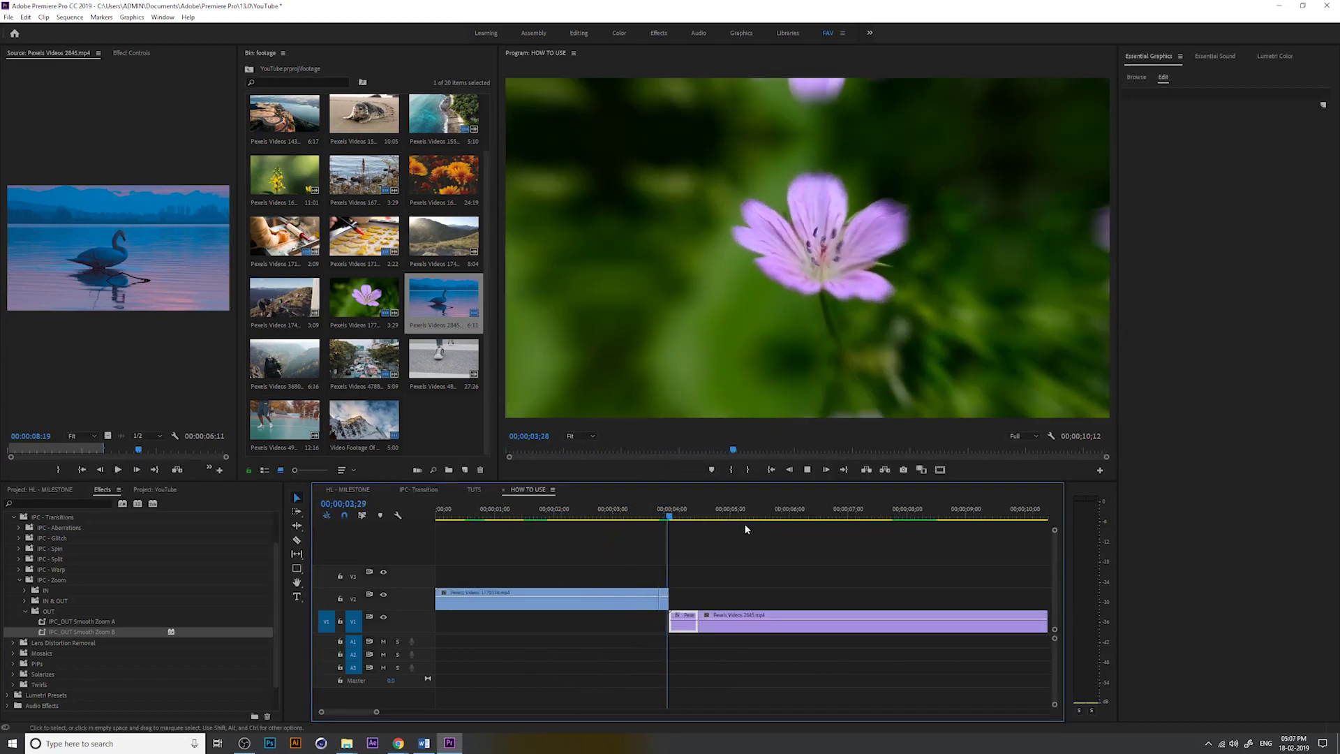
- Apply SPLIT VERTICAL A to the blue clip's end and SPLIT VERTICAL B to the purple clip's start
click(662, 513)
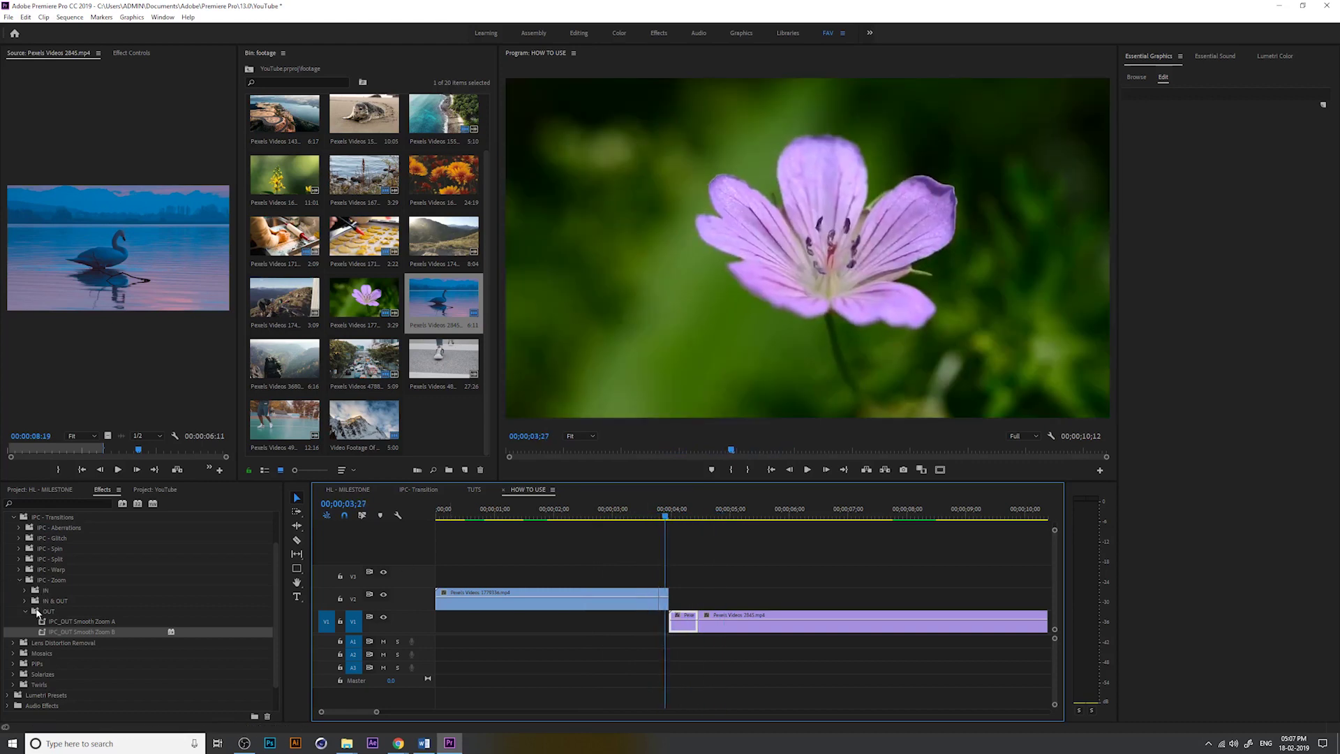
click(27, 613)
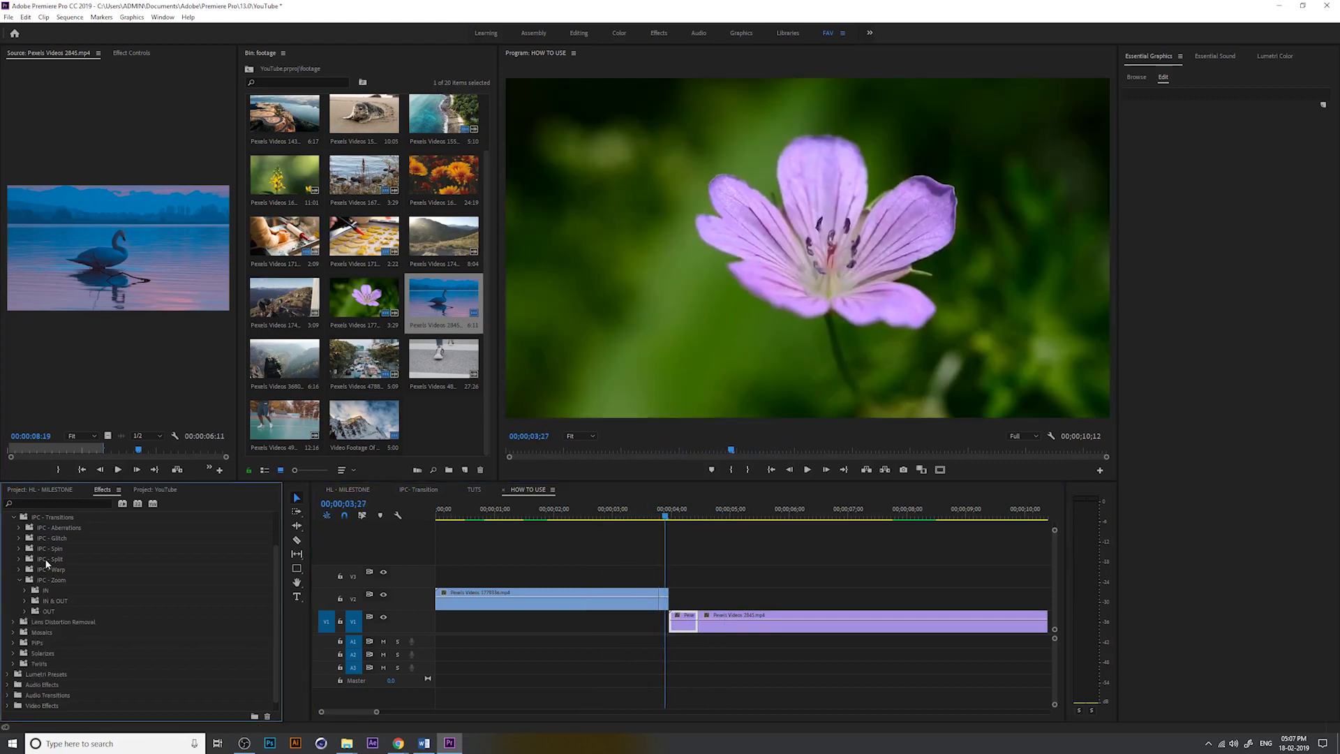
click(78, 532)
click(19, 580)
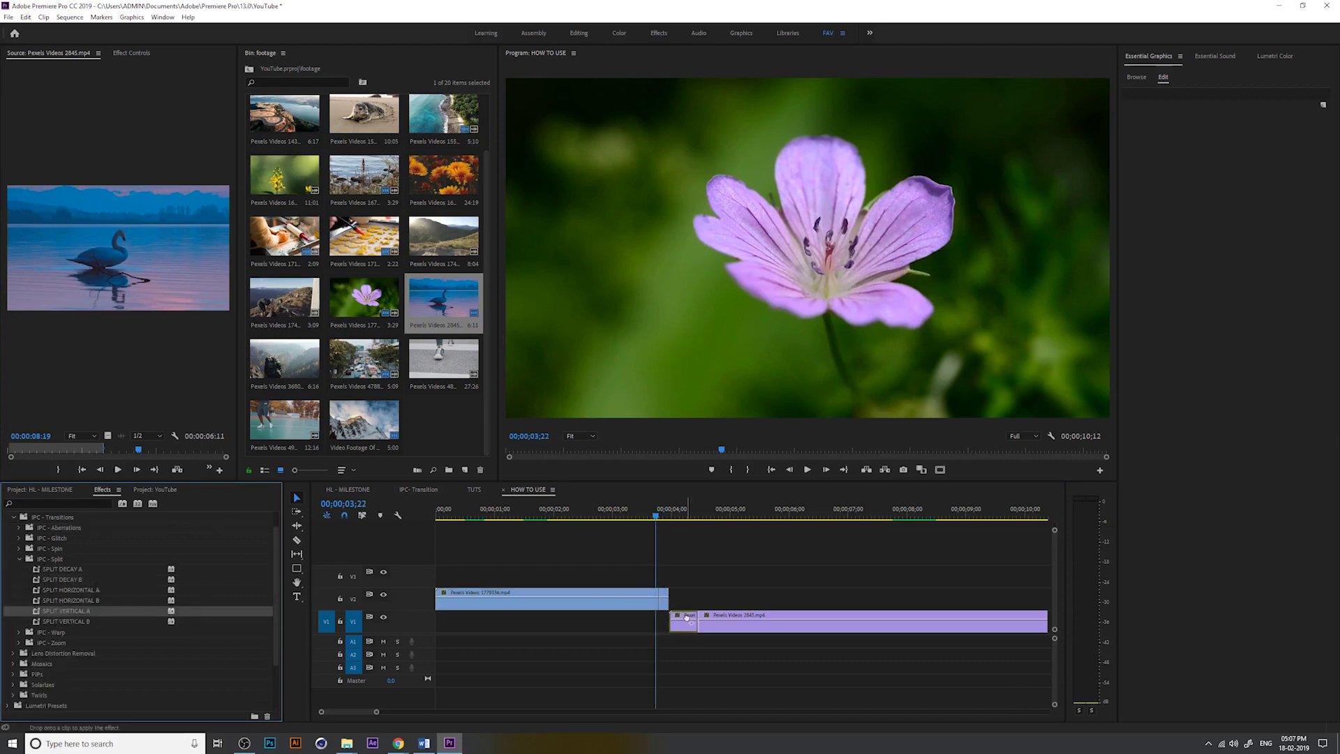
drag(263, 602, 668, 599)
drag(95, 621, 690, 619)
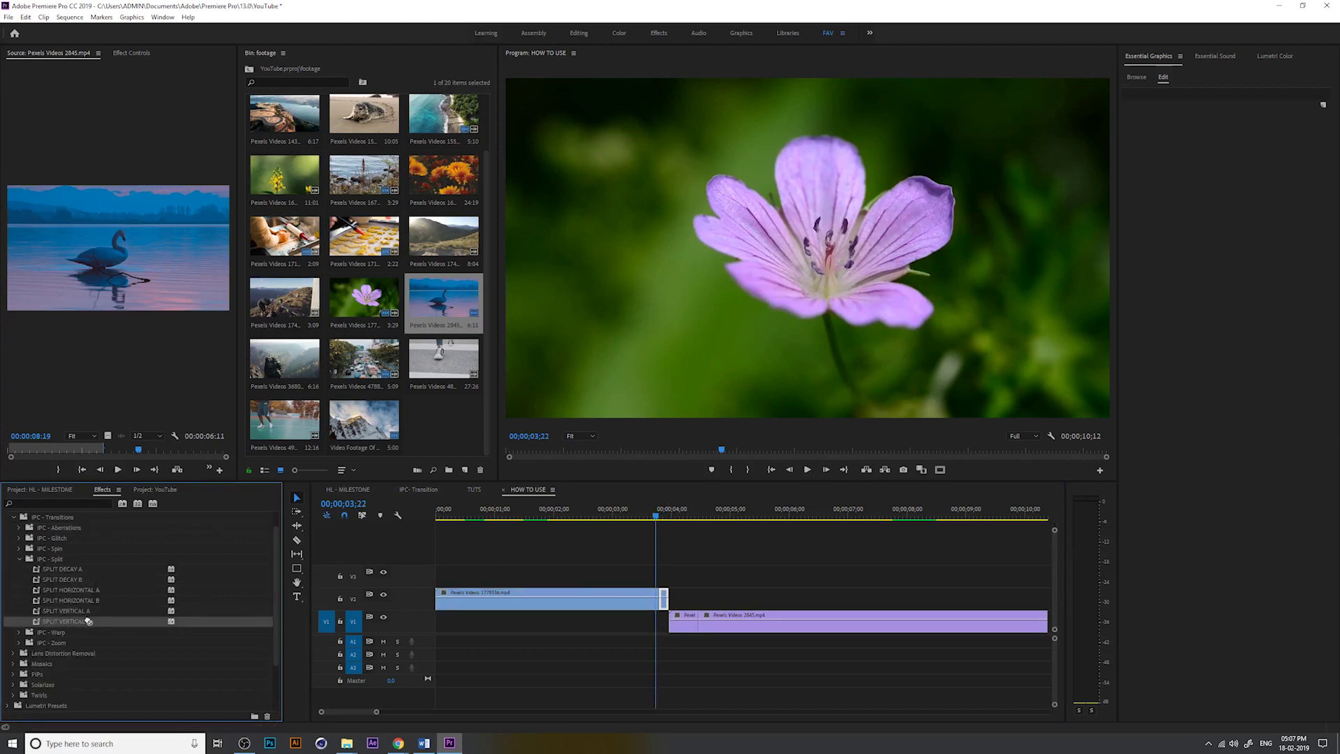
- Set the monitor zoom to 50% and preview the split transition
click(681, 510)
click(587, 435)
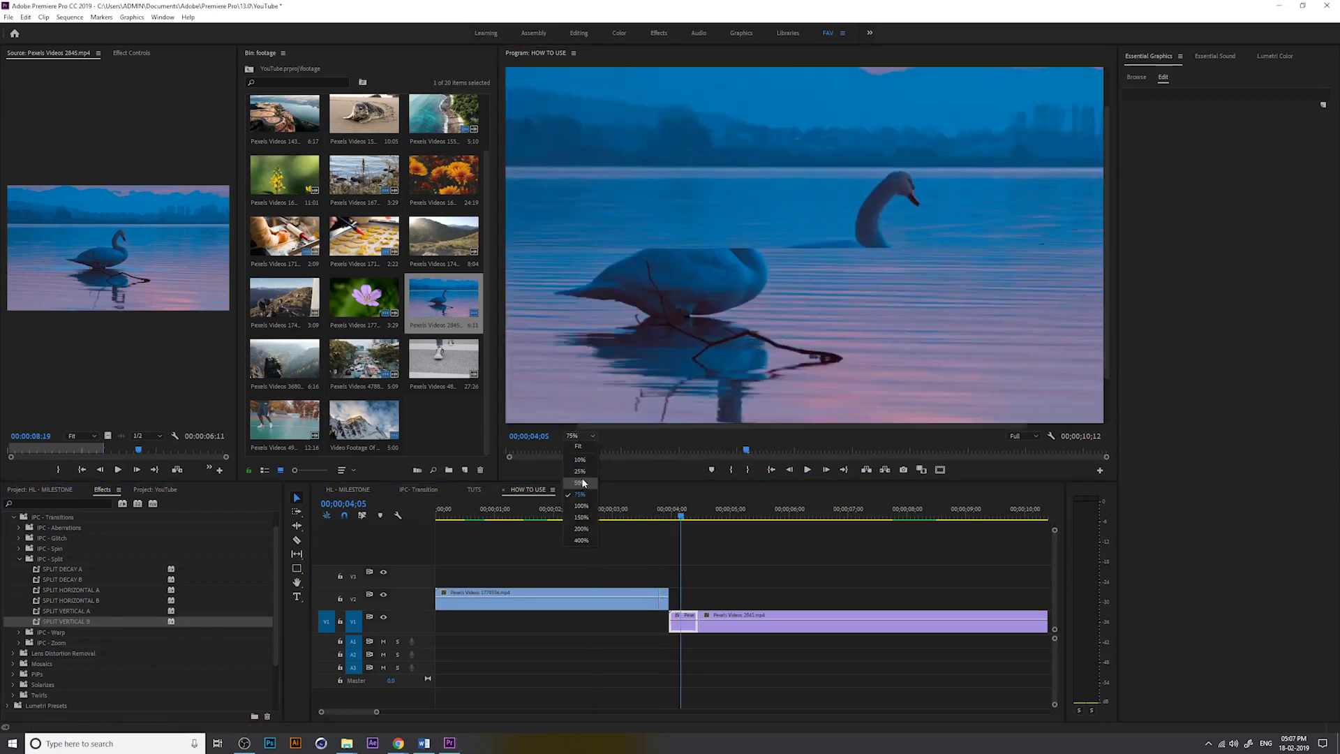
click(583, 472)
drag(681, 510, 625, 511)
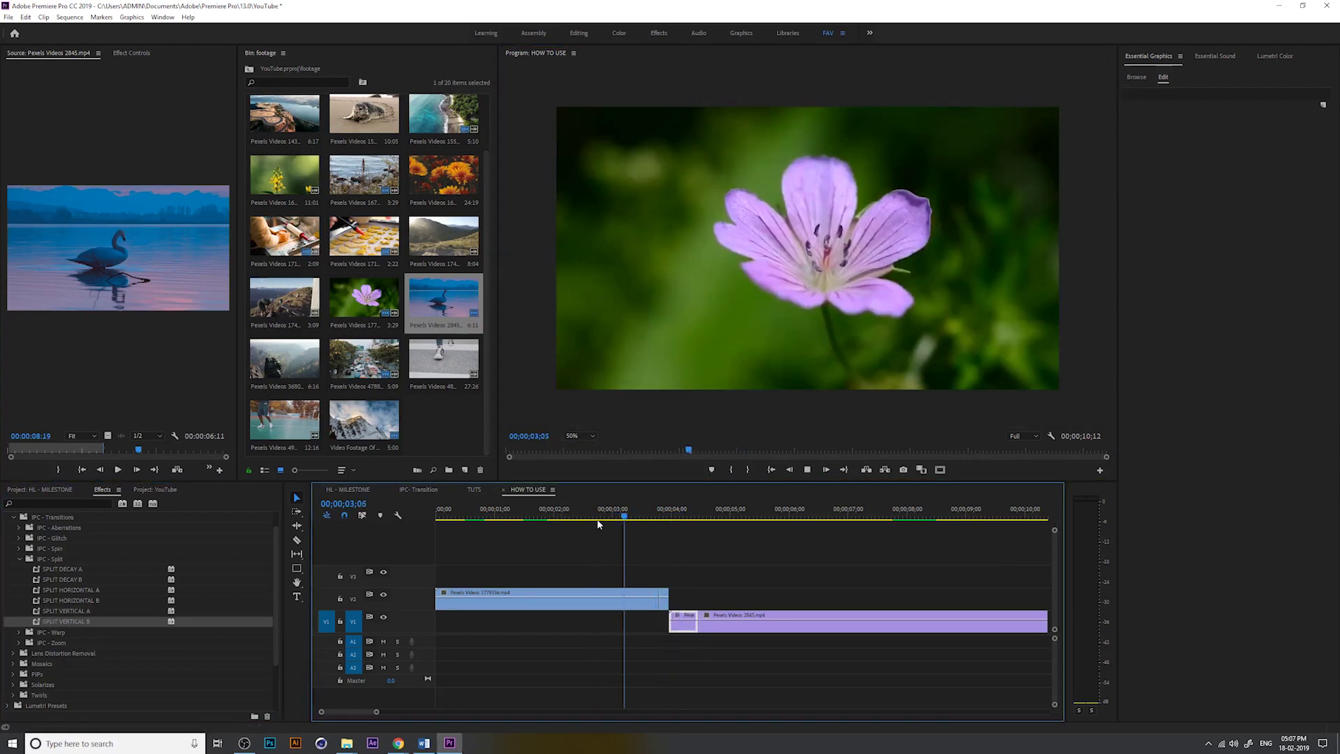
key(space)
click(29, 557)
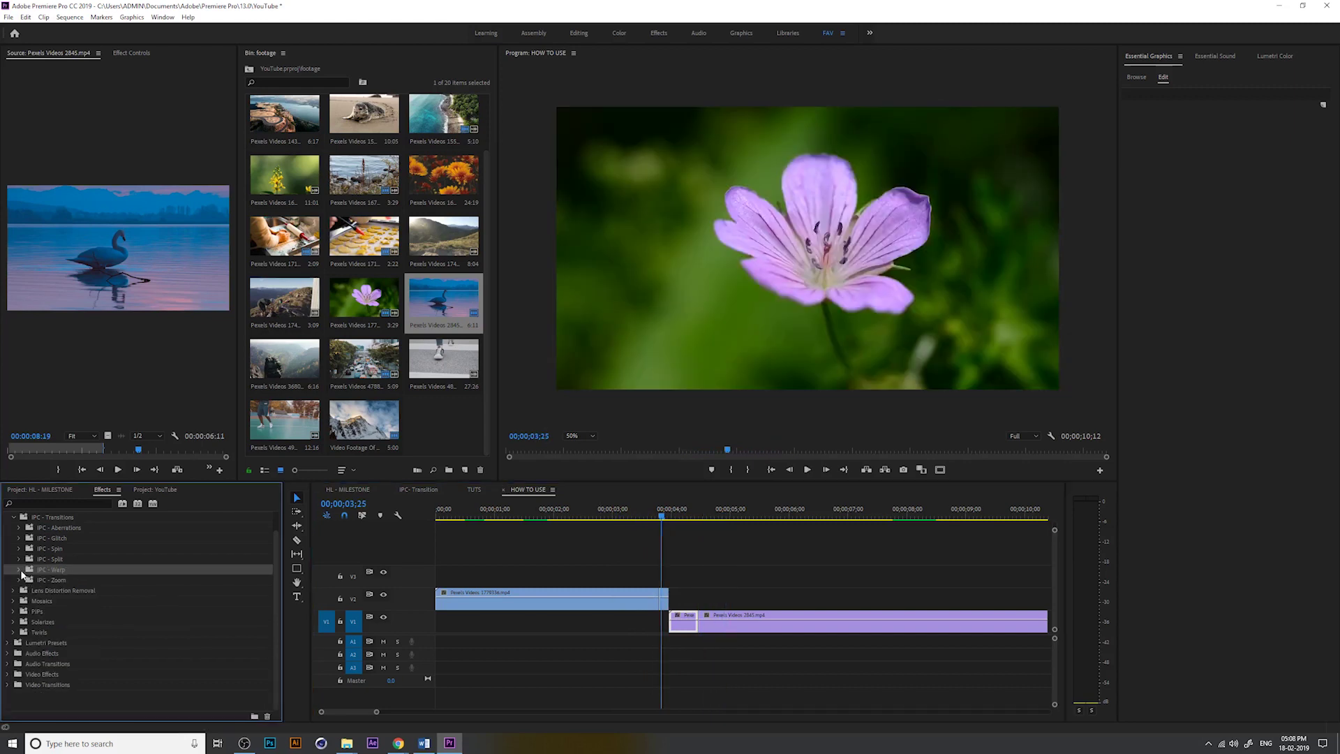
click(38, 540)
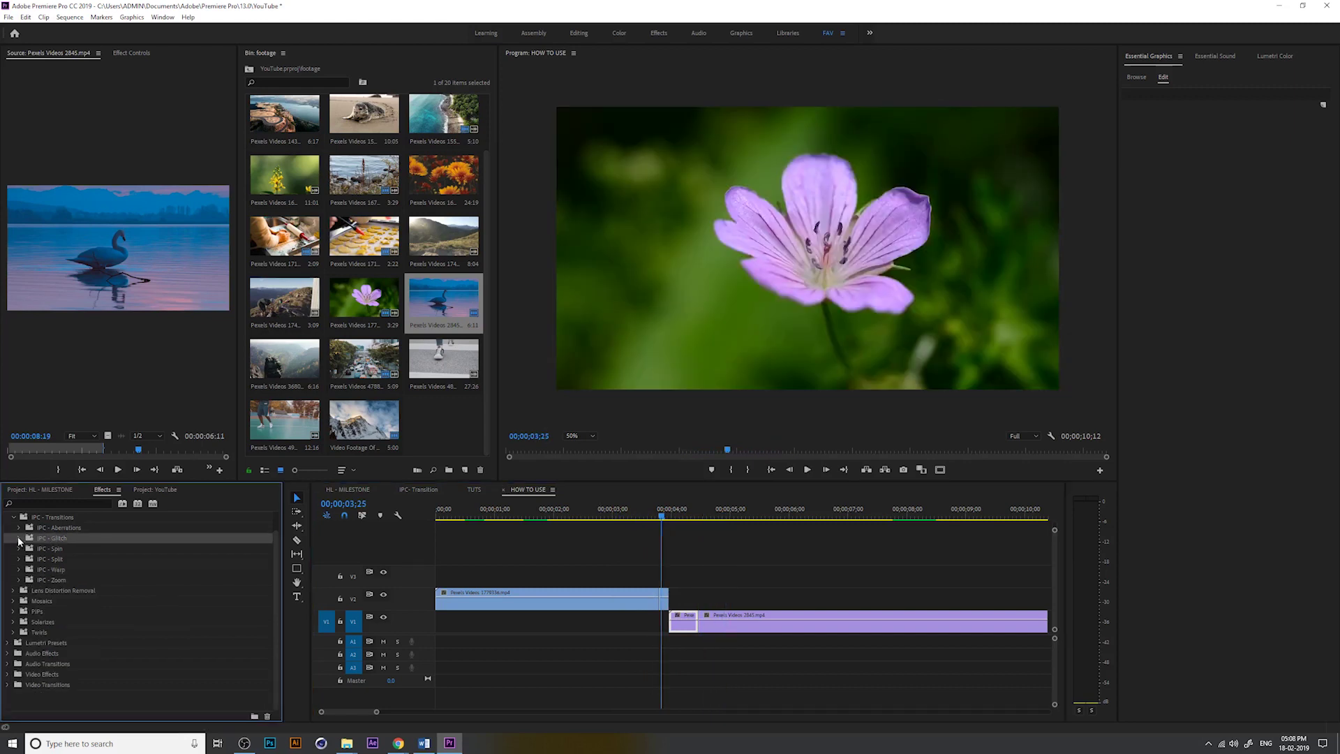
- Drop GLITCH A on the blue clip's end and GLITCH B on the purple clip's start
click(20, 540)
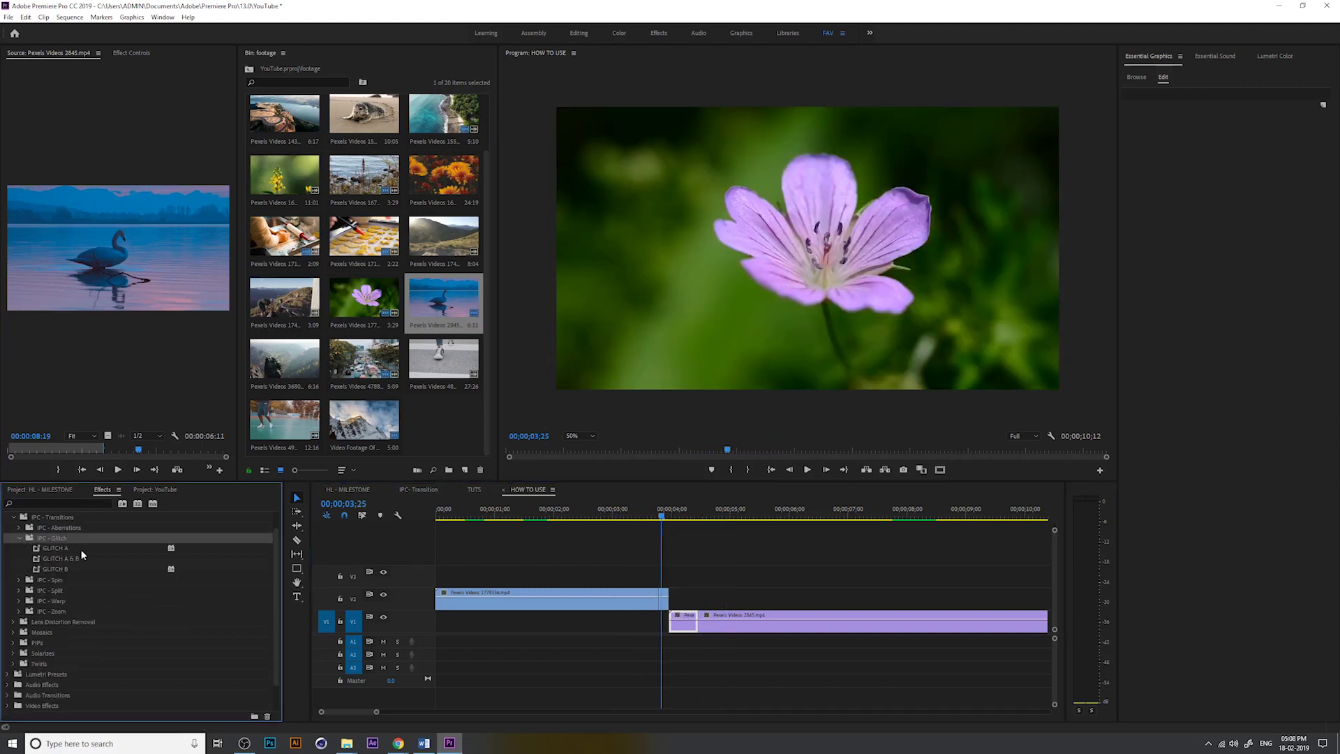
click(83, 550)
drag(47, 550, 660, 597)
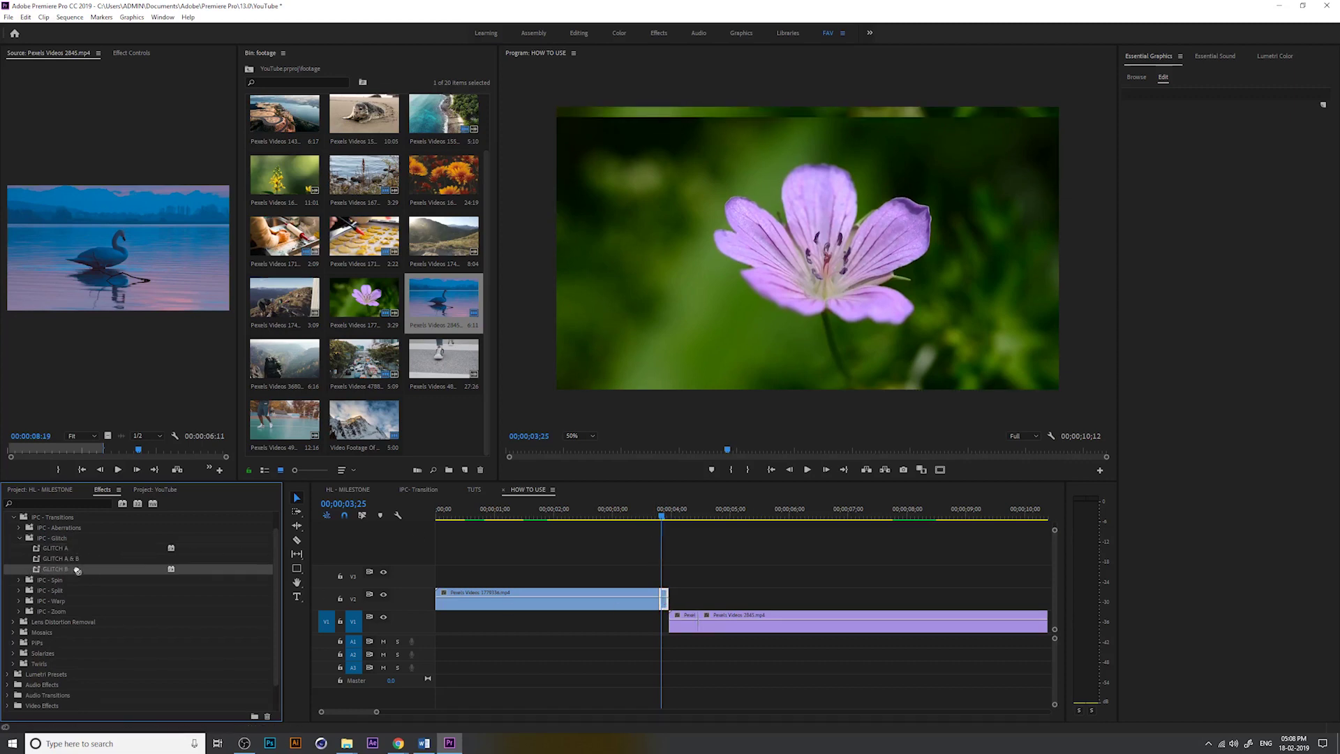
drag(64, 569, 686, 623)
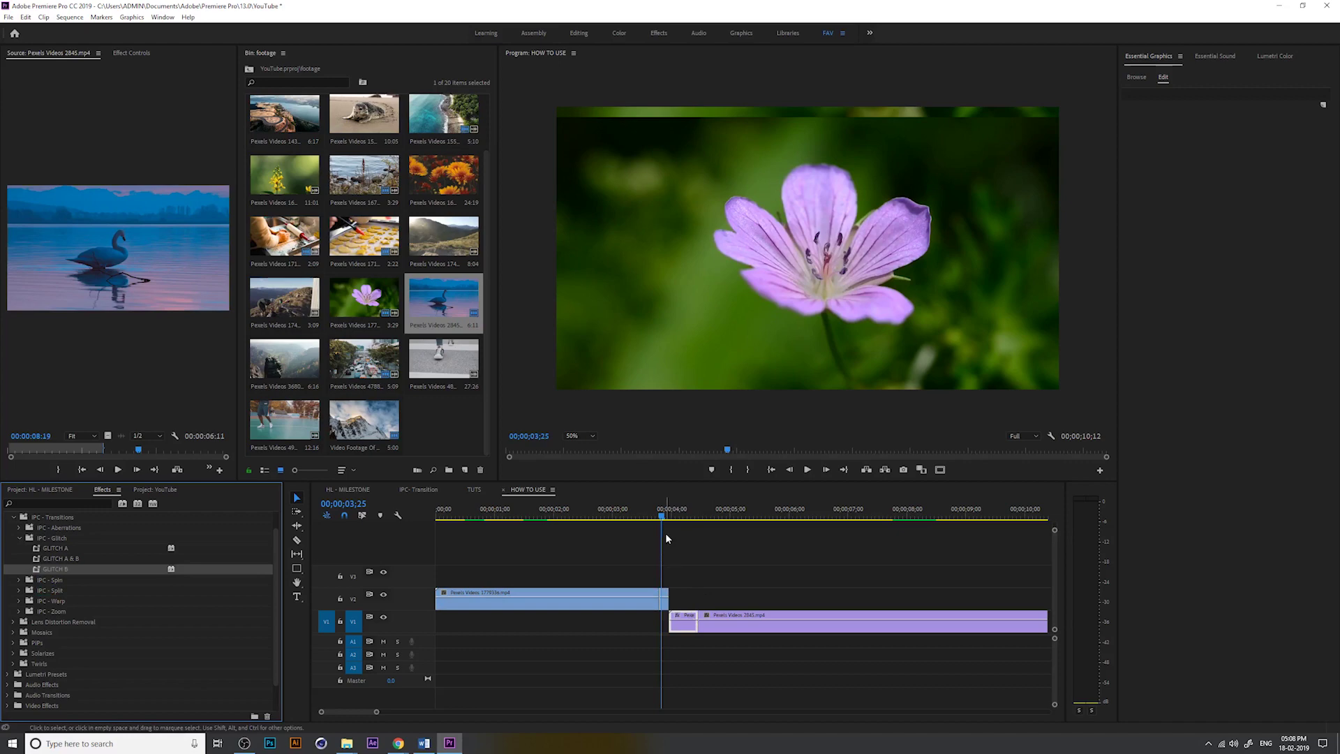
- Play and scrub through the cut to preview the glitch transition
key(space)
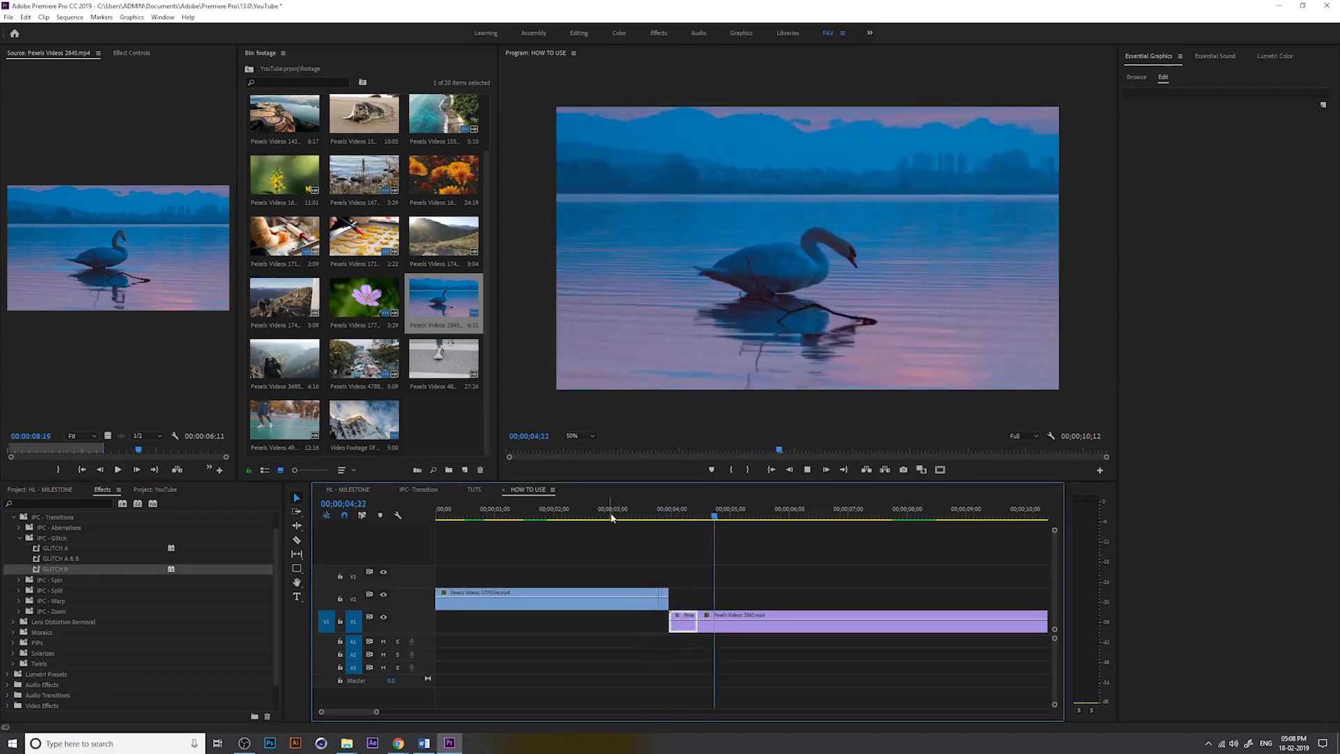
click(671, 517)
drag(672, 516, 664, 523)
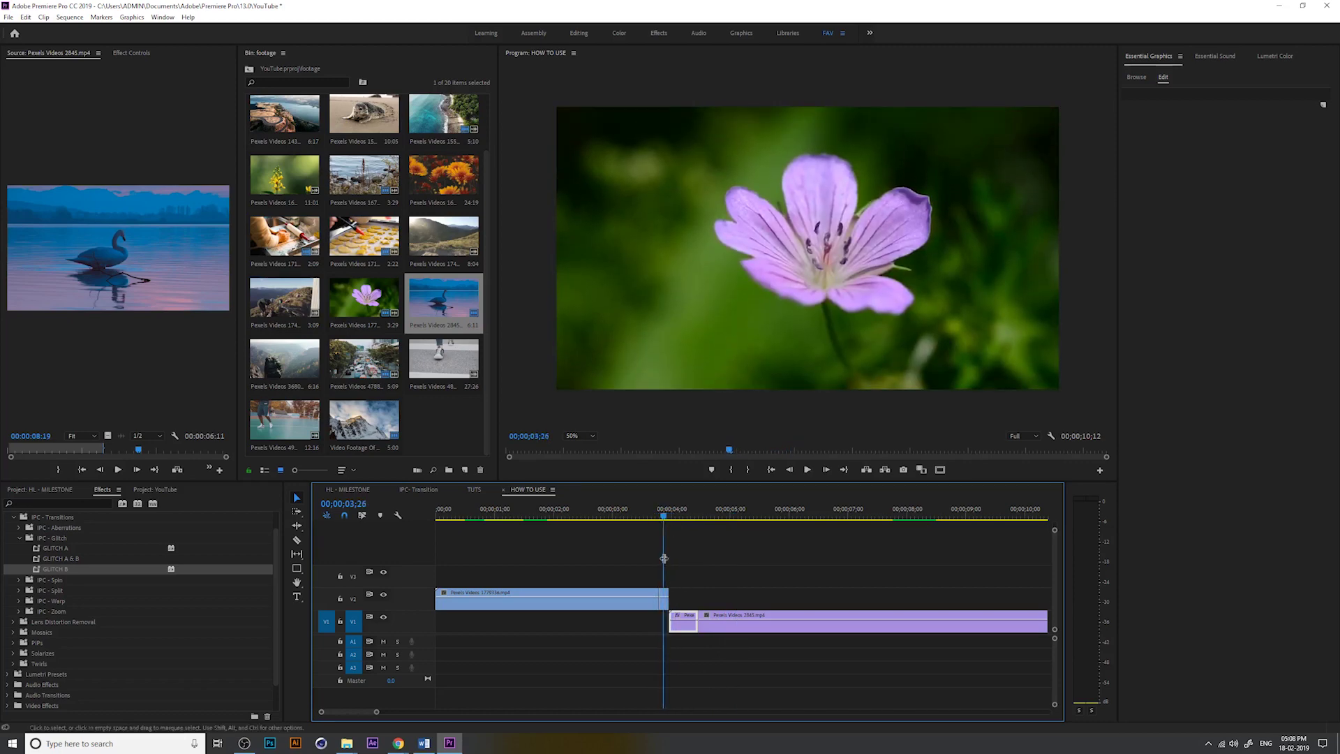
- Duplicate the swan-head piece at the 04;00 cut onto track V3
click(663, 596)
drag(688, 628, 689, 584)
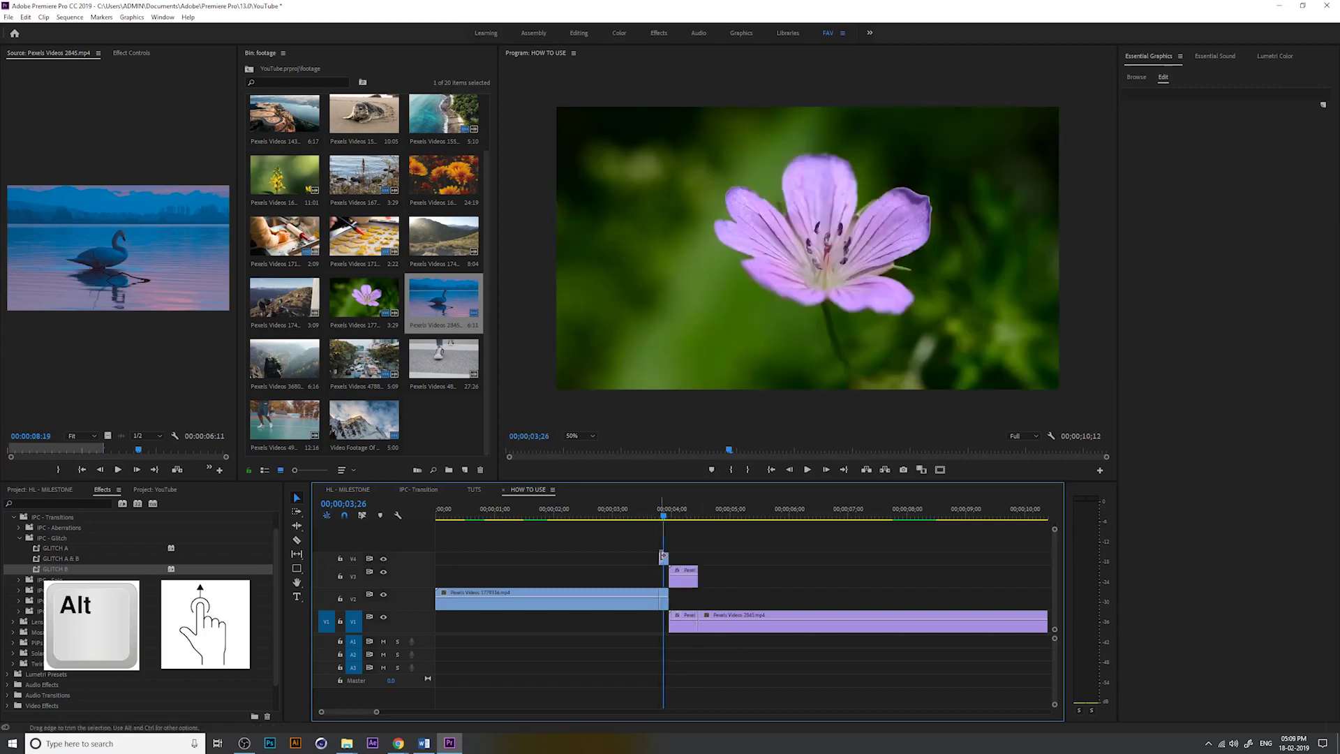
drag(689, 585, 670, 573)
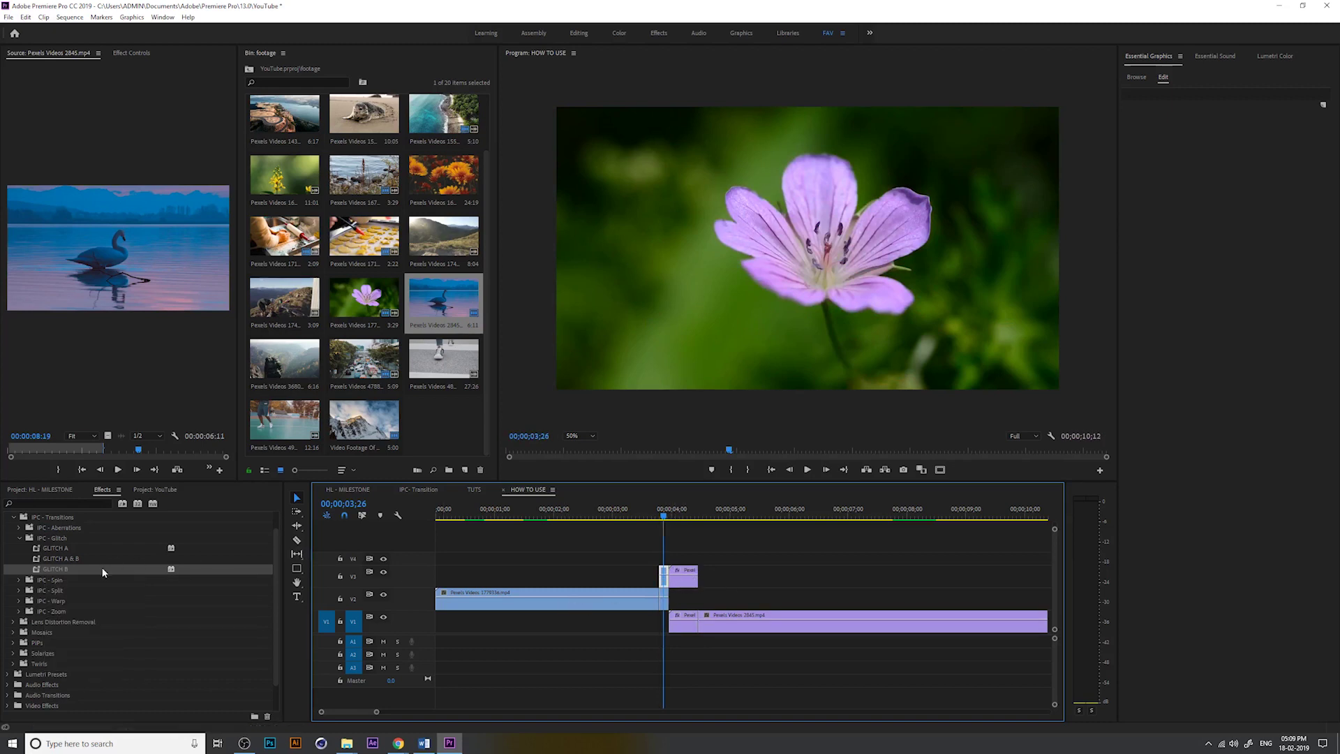
- Apply the IPC - Glitch GLITCH A & B preset to the copied piece, then deselect it
click(69, 555)
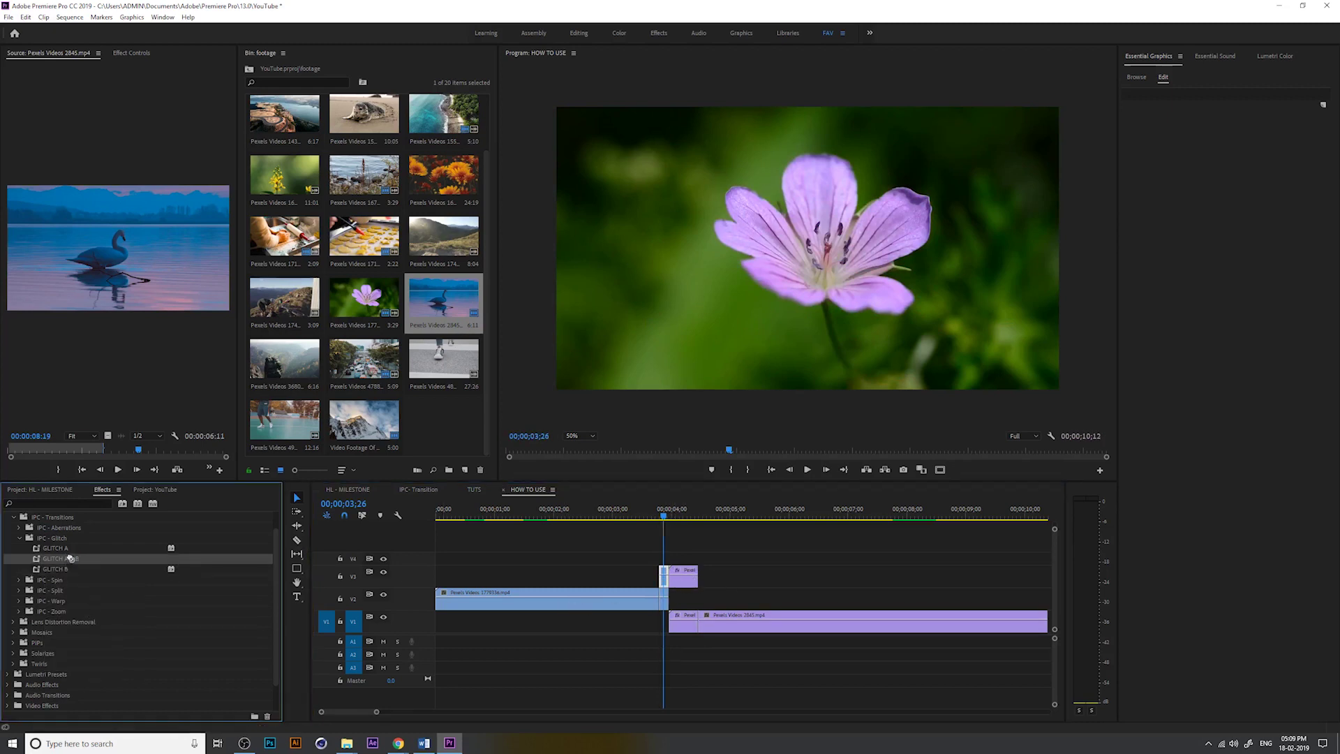
drag(655, 580, 677, 575)
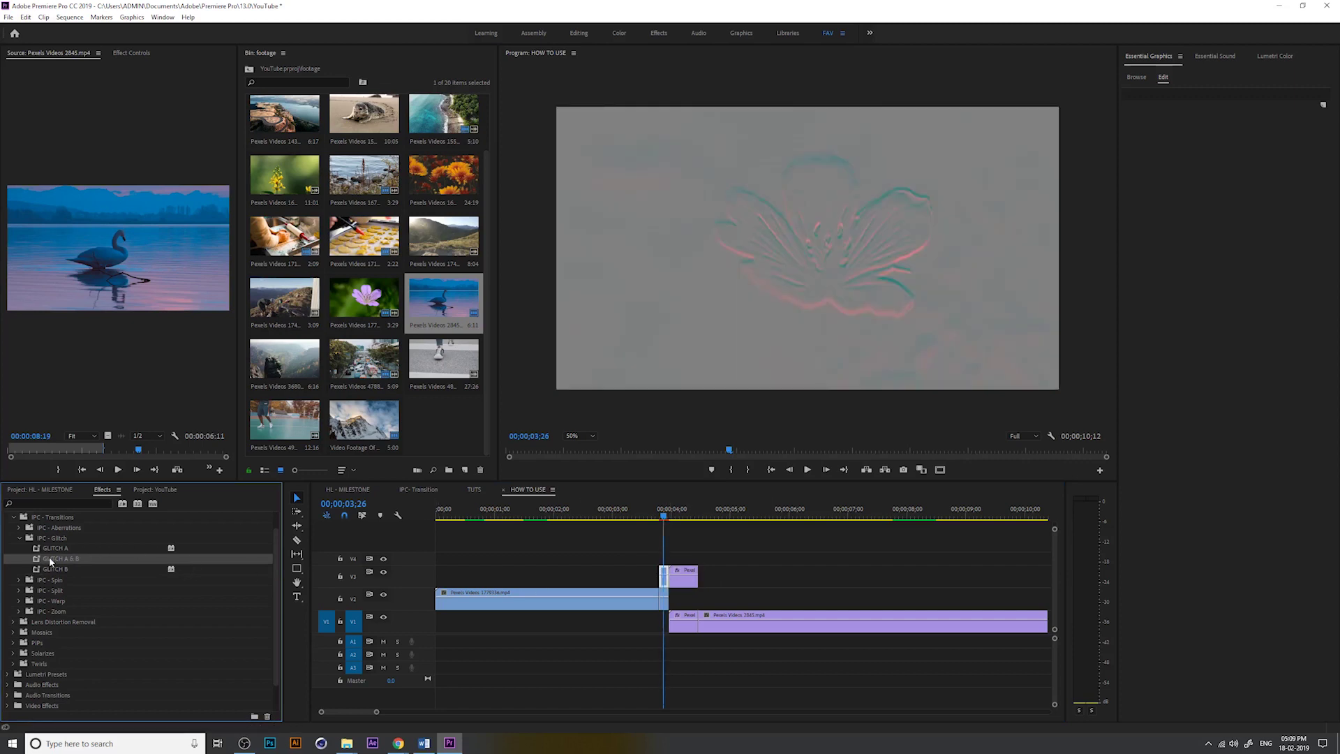
click(680, 576)
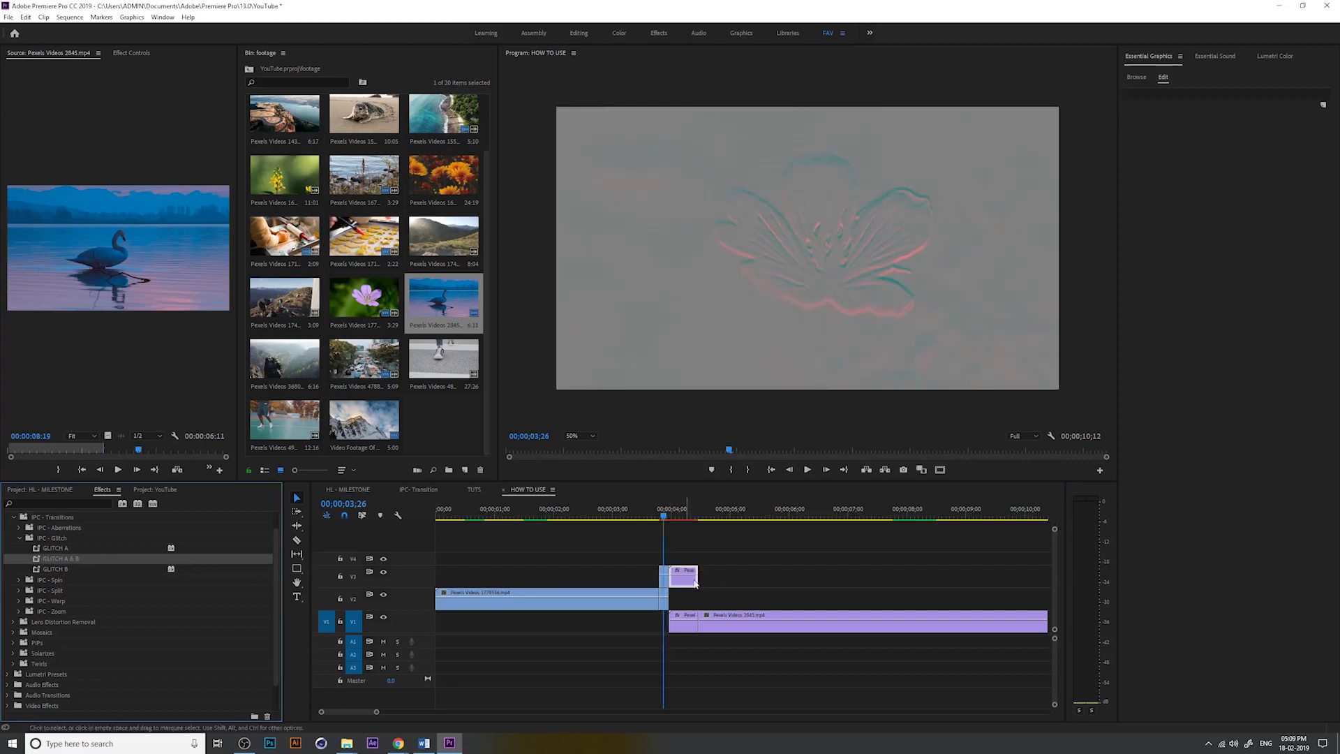
click(736, 586)
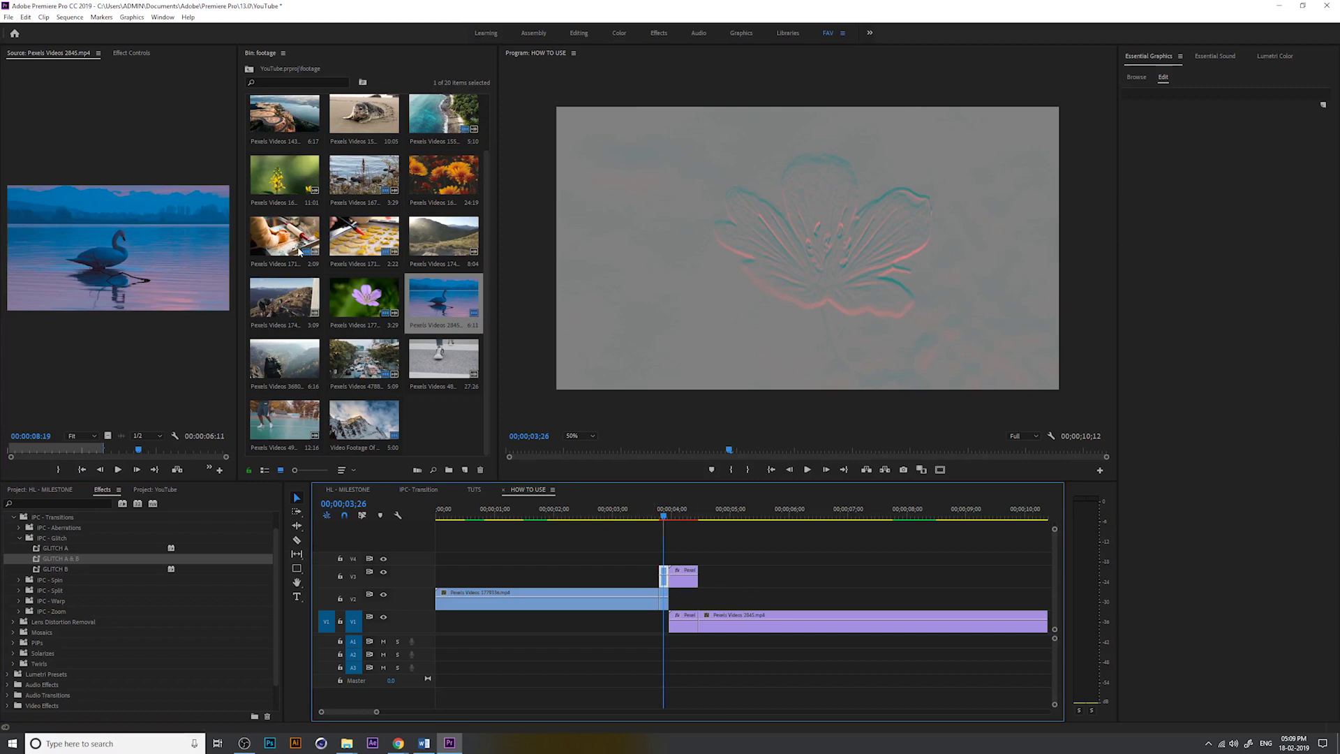
- Collapse Motion and set the first glitch clip's Opacity blend mode to Hard Light
click(132, 54)
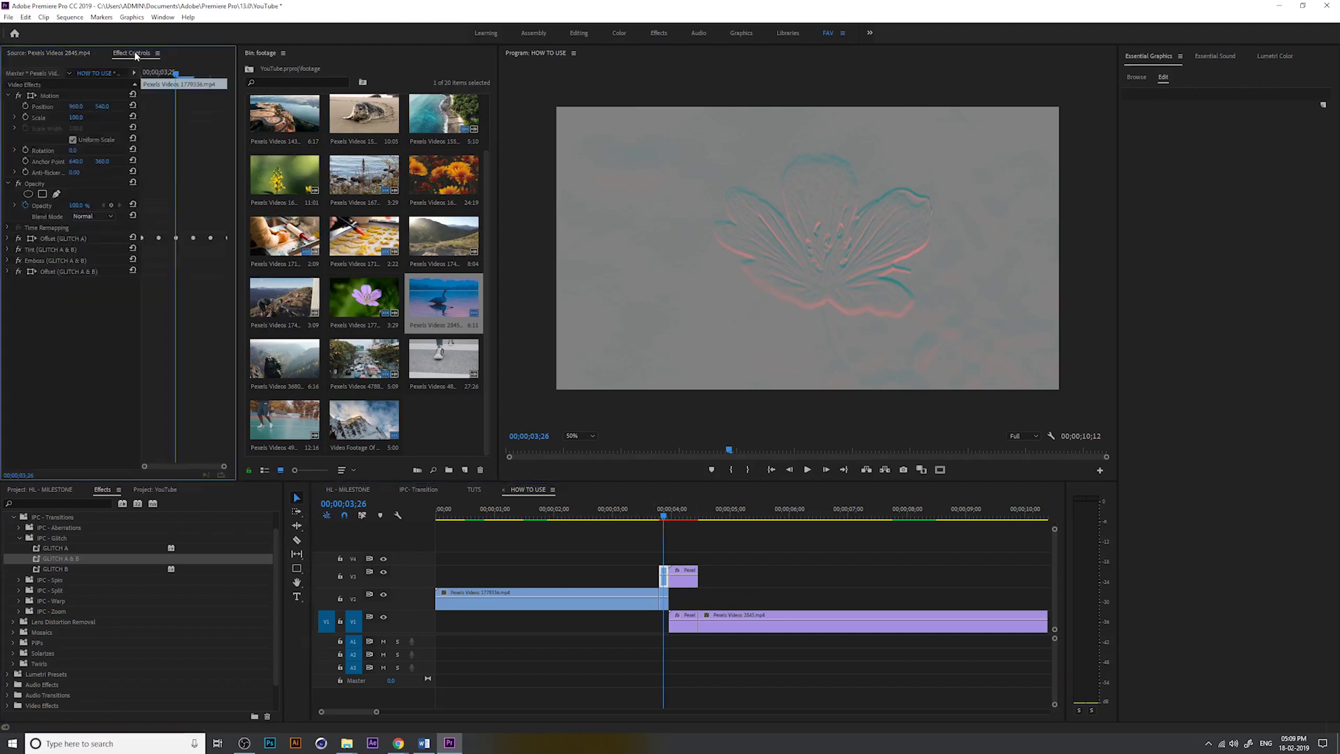
click(42, 184)
click(50, 95)
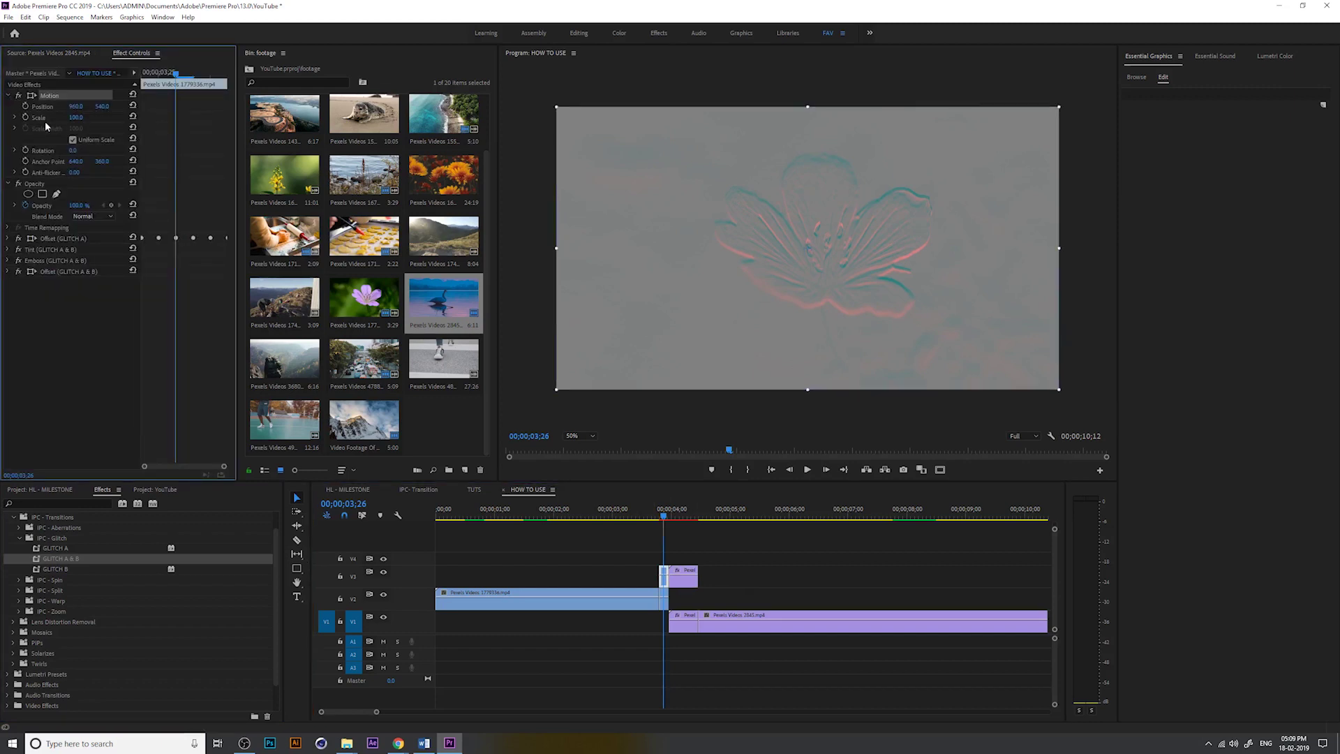
click(12, 96)
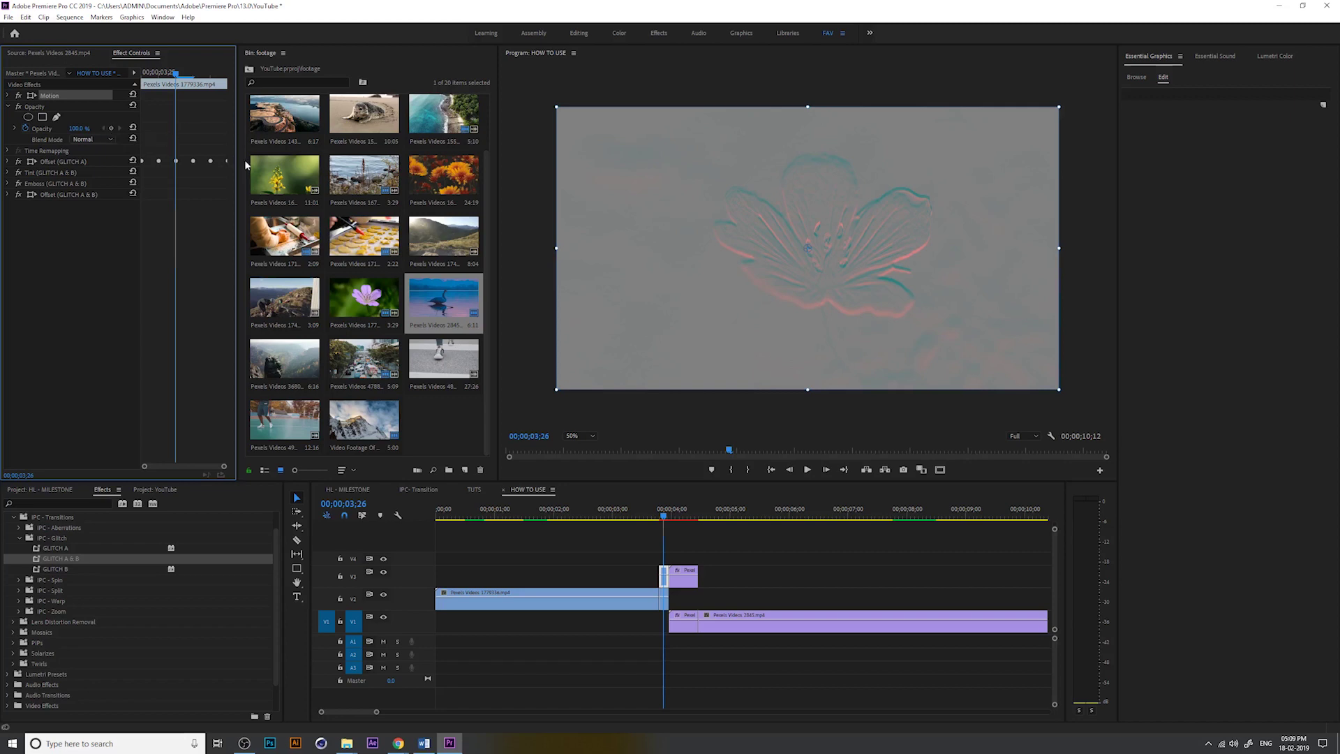
drag(238, 171, 269, 171)
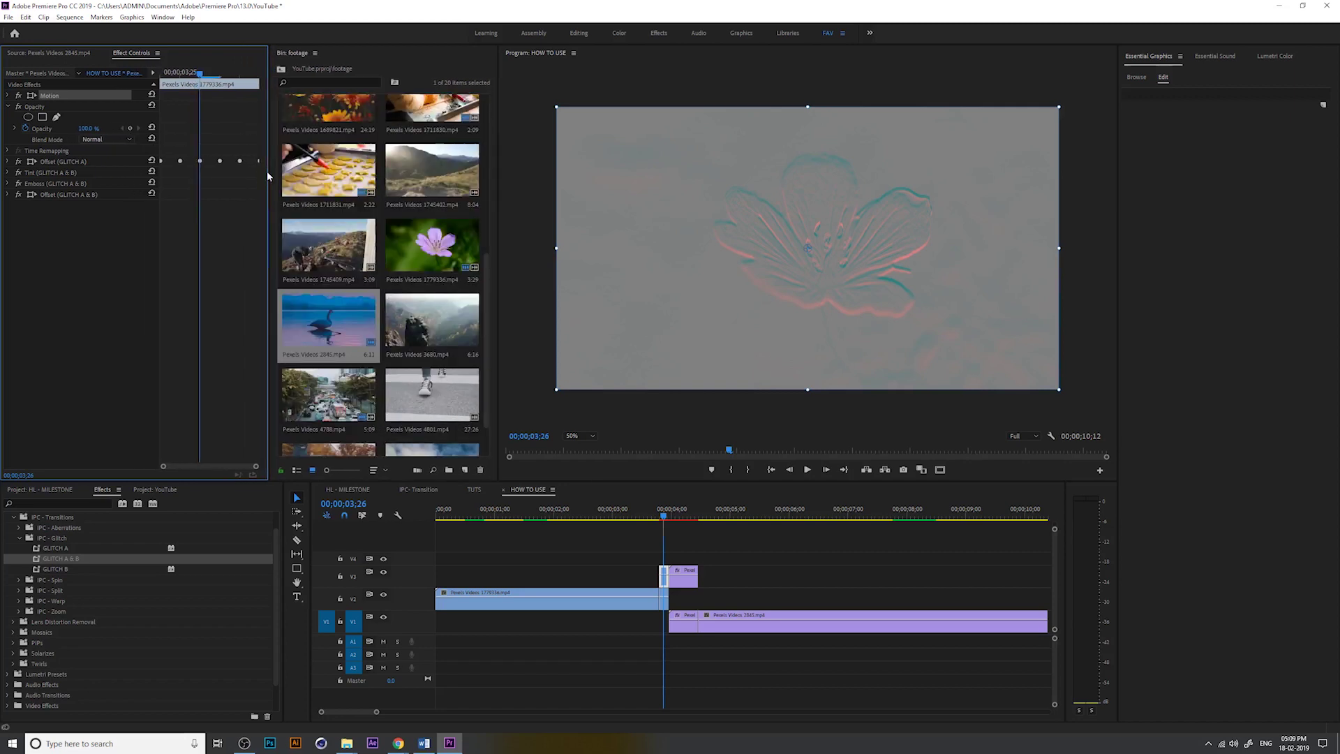
click(42, 128)
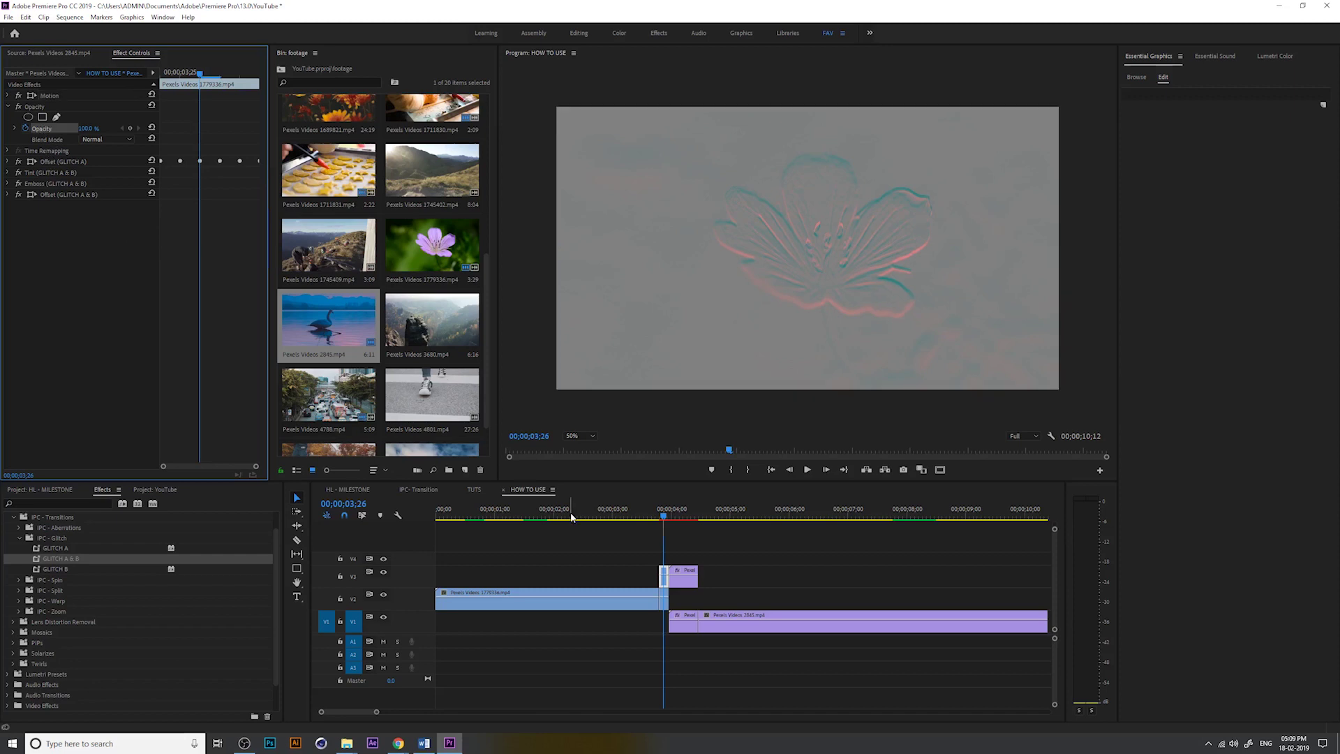
click(95, 140)
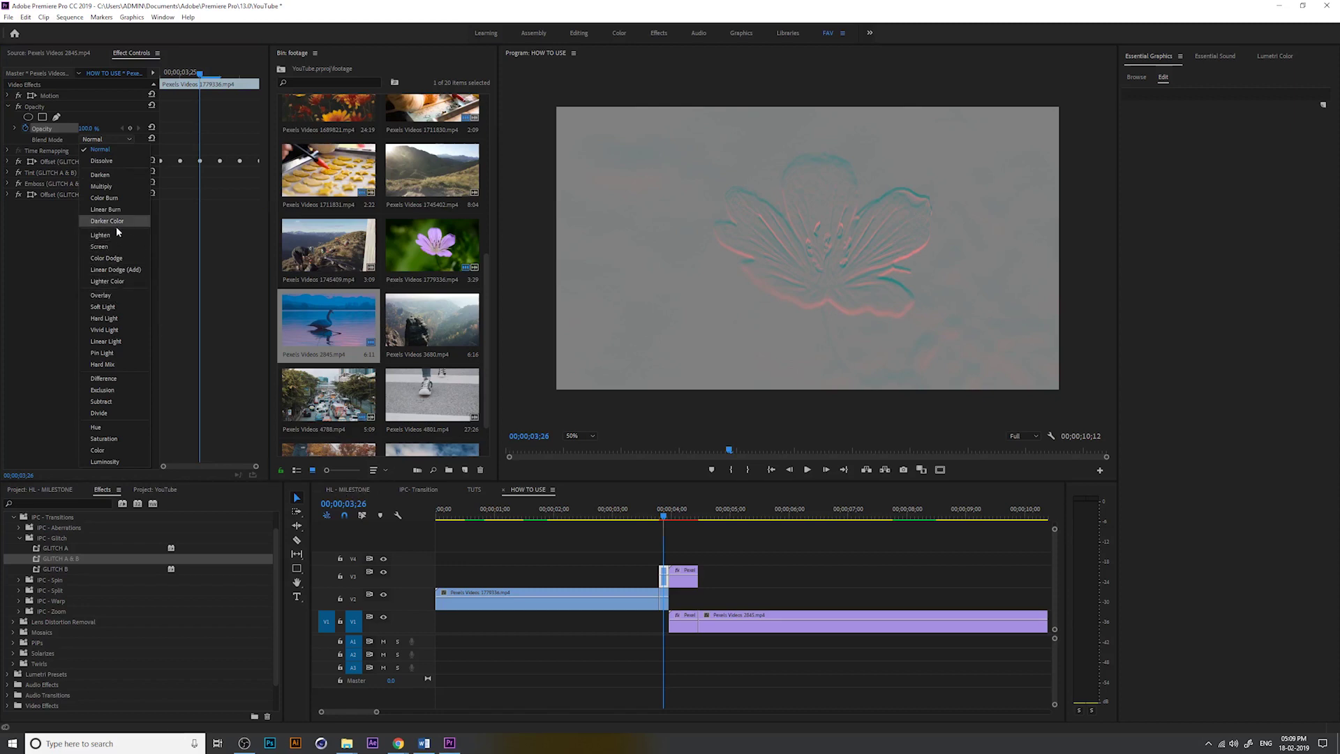
click(124, 318)
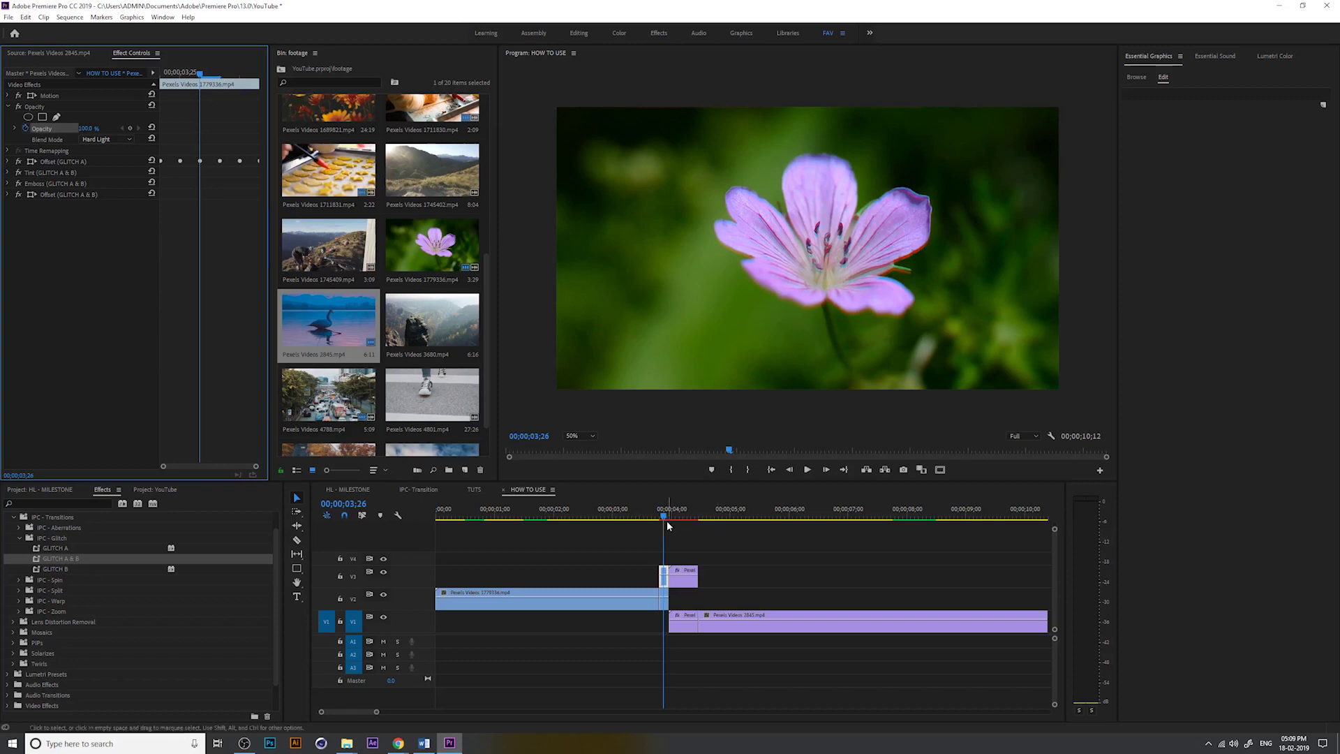
- Set the small glitch clip after the cut to Hard Light blend mode too
drag(662, 517, 667, 516)
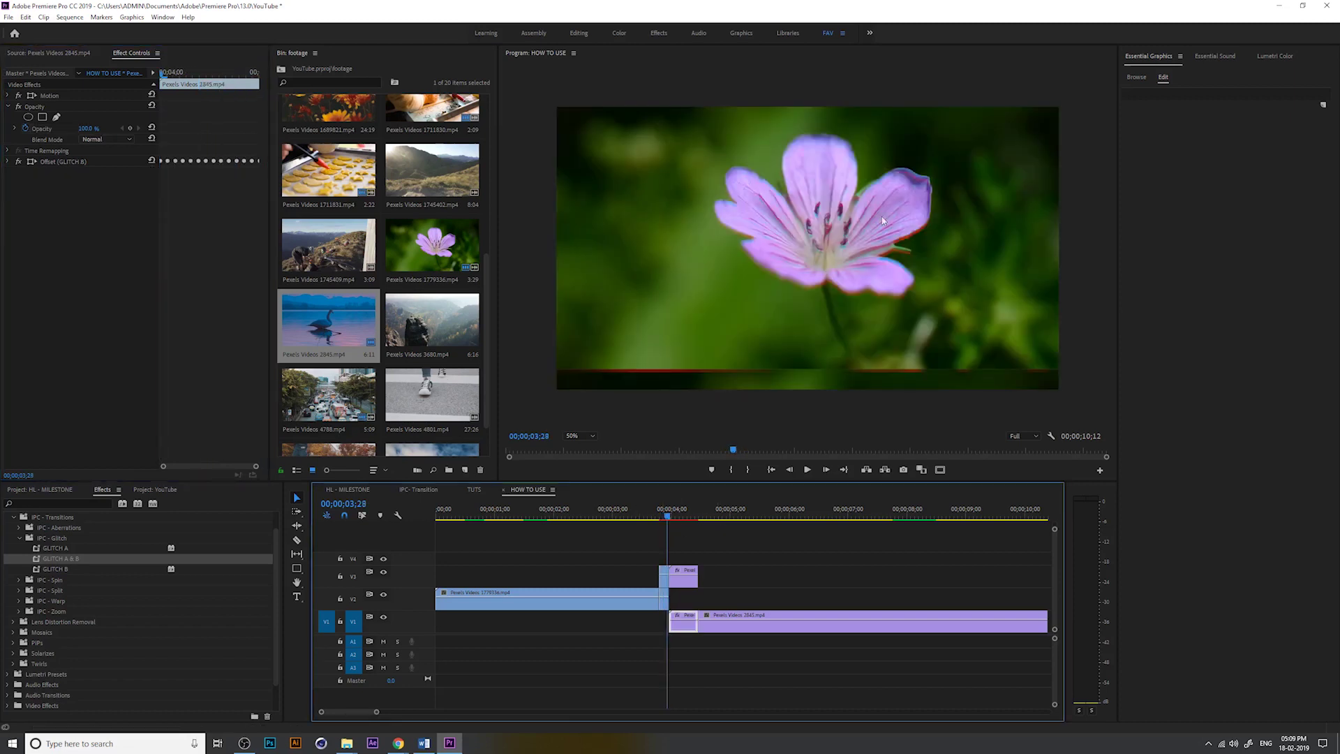
click(687, 514)
click(681, 576)
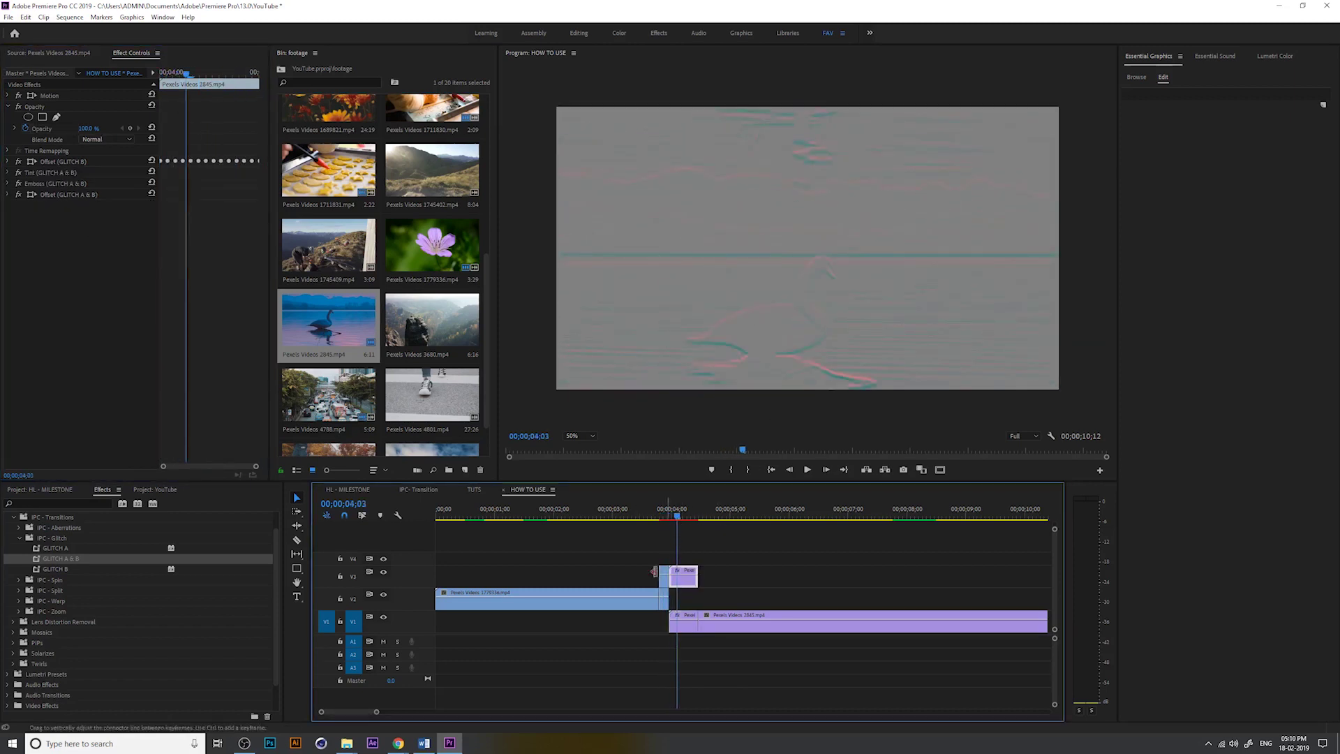
click(95, 139)
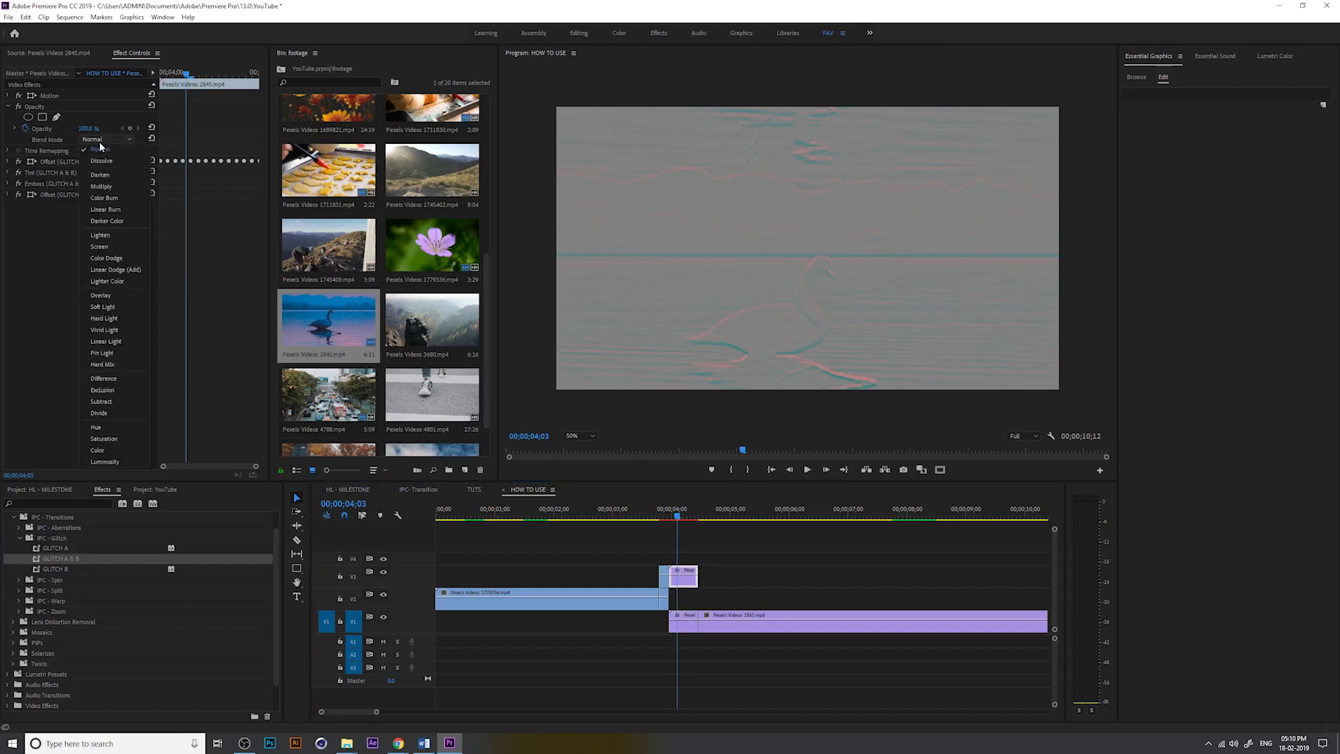
click(131, 316)
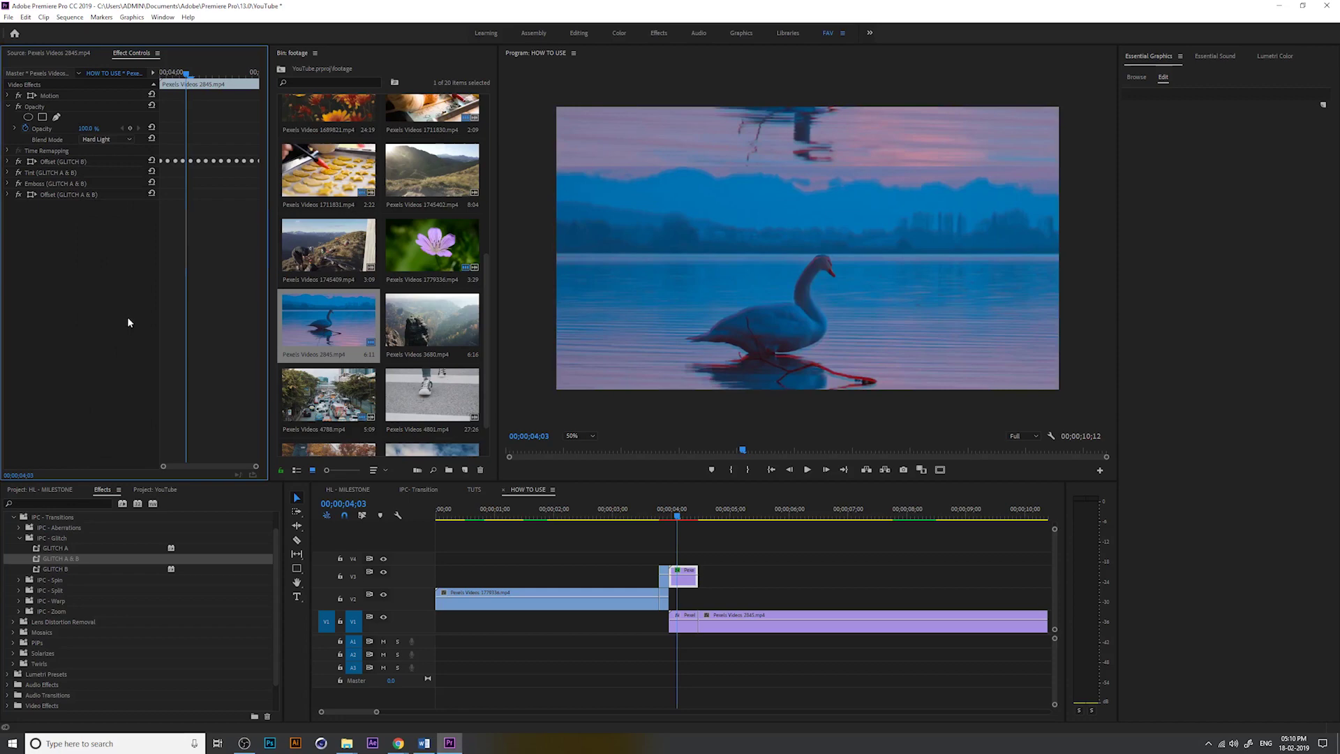
- Play back the Hard Light glitch transition from 04;00
drag(681, 511, 674, 514)
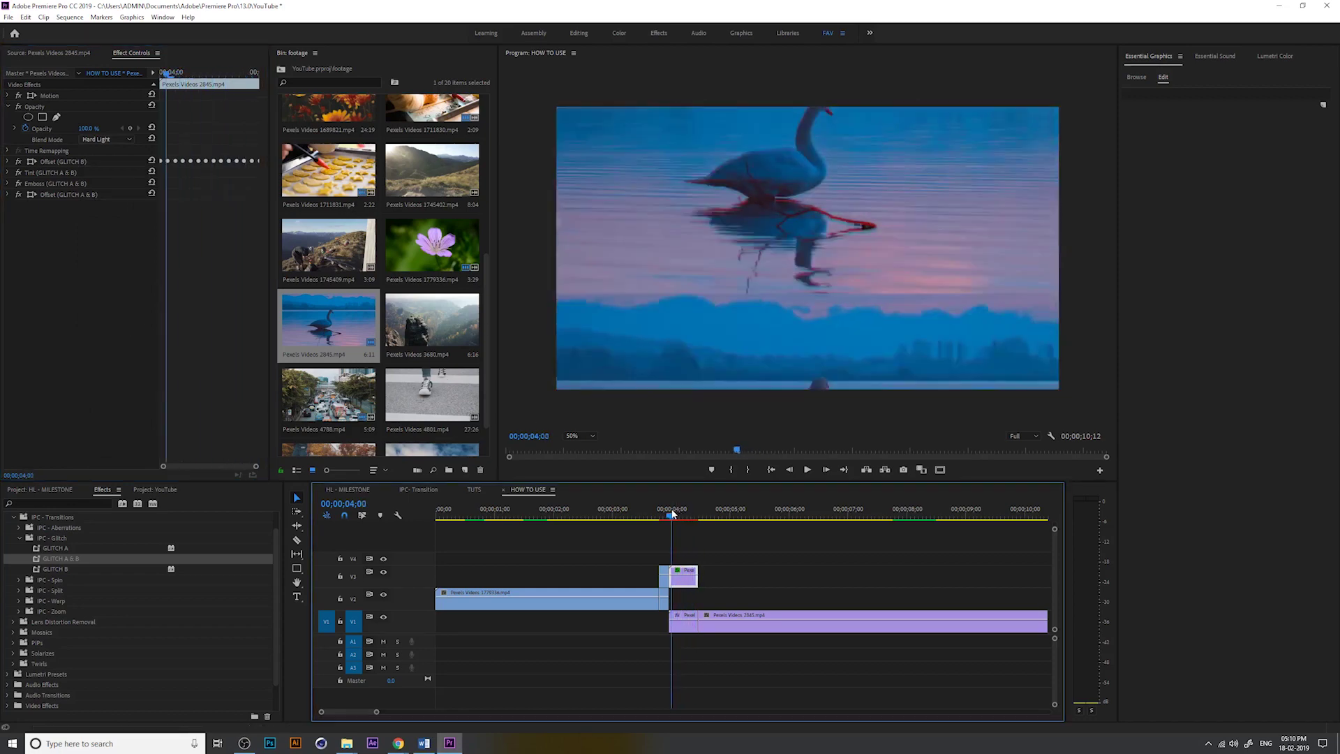
key(space)
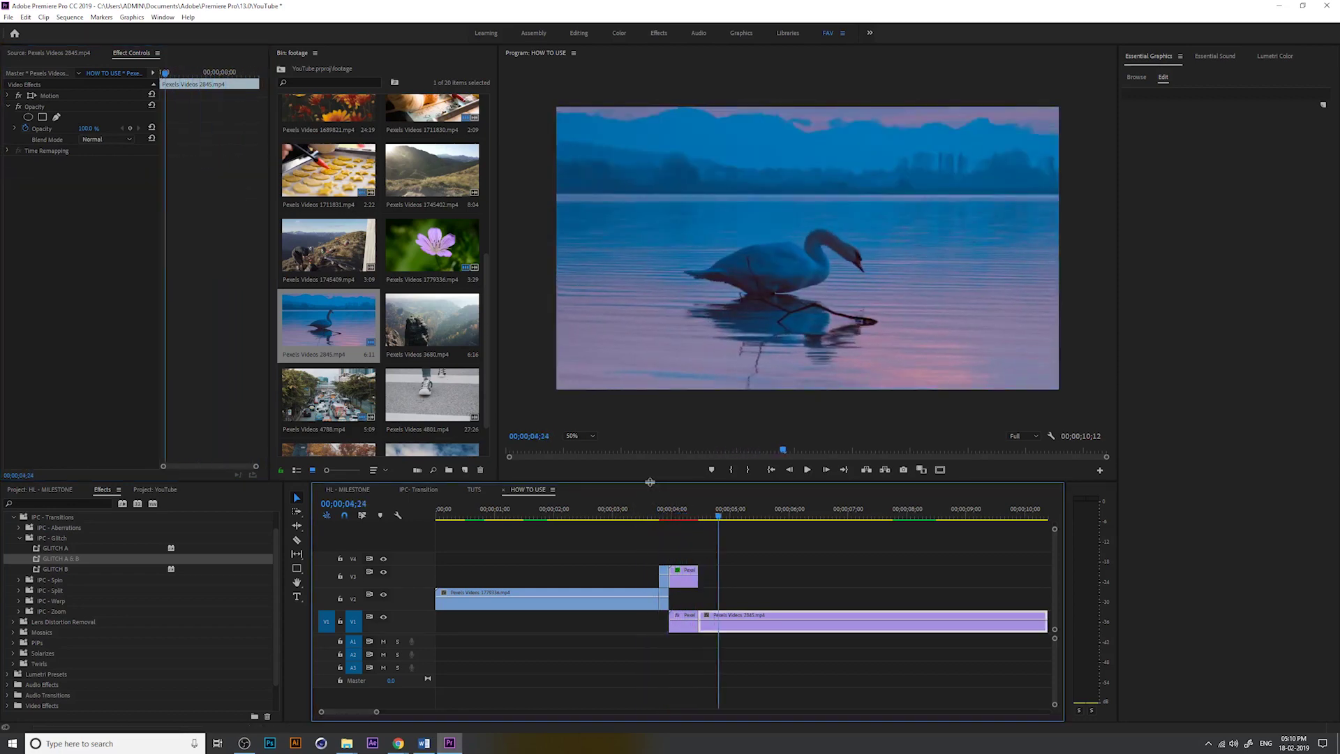
click(684, 519)
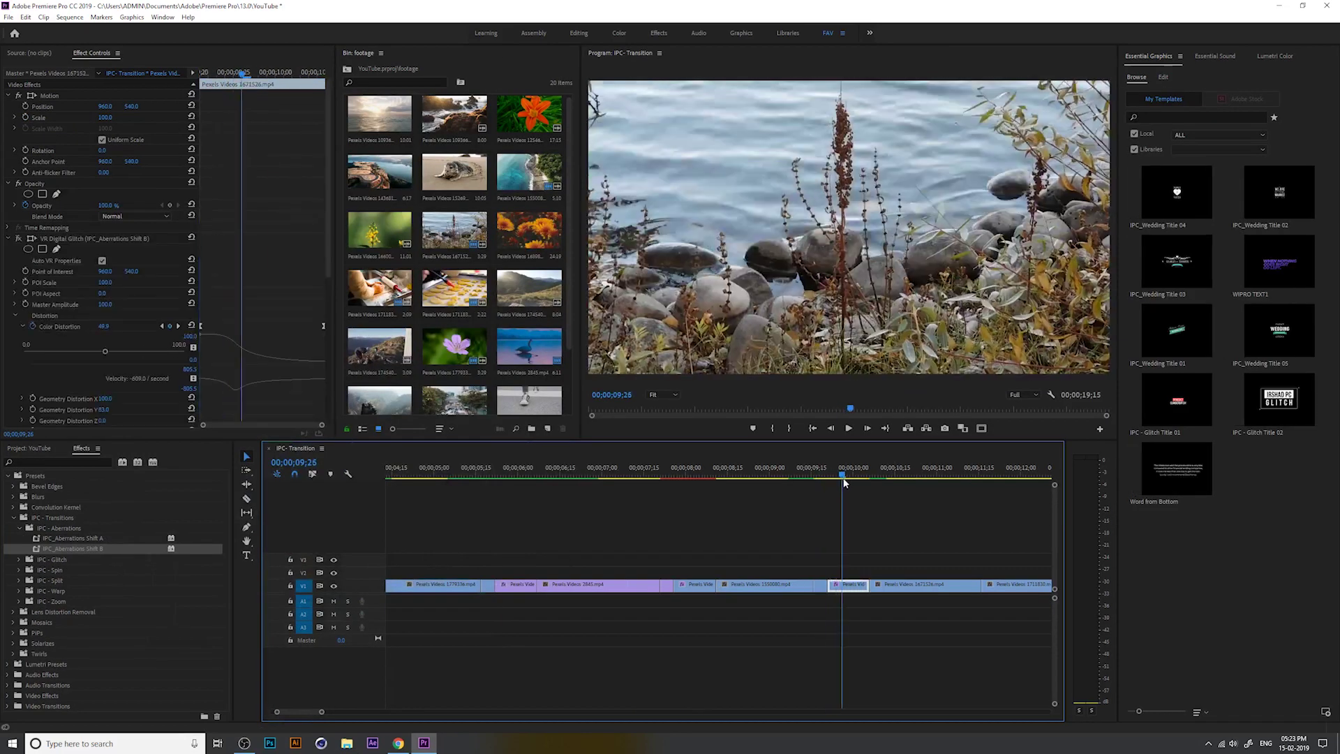
- Drop IPC_Aberrations Shift A on the outgoing clip and Shift B on the incoming clip
click(74, 529)
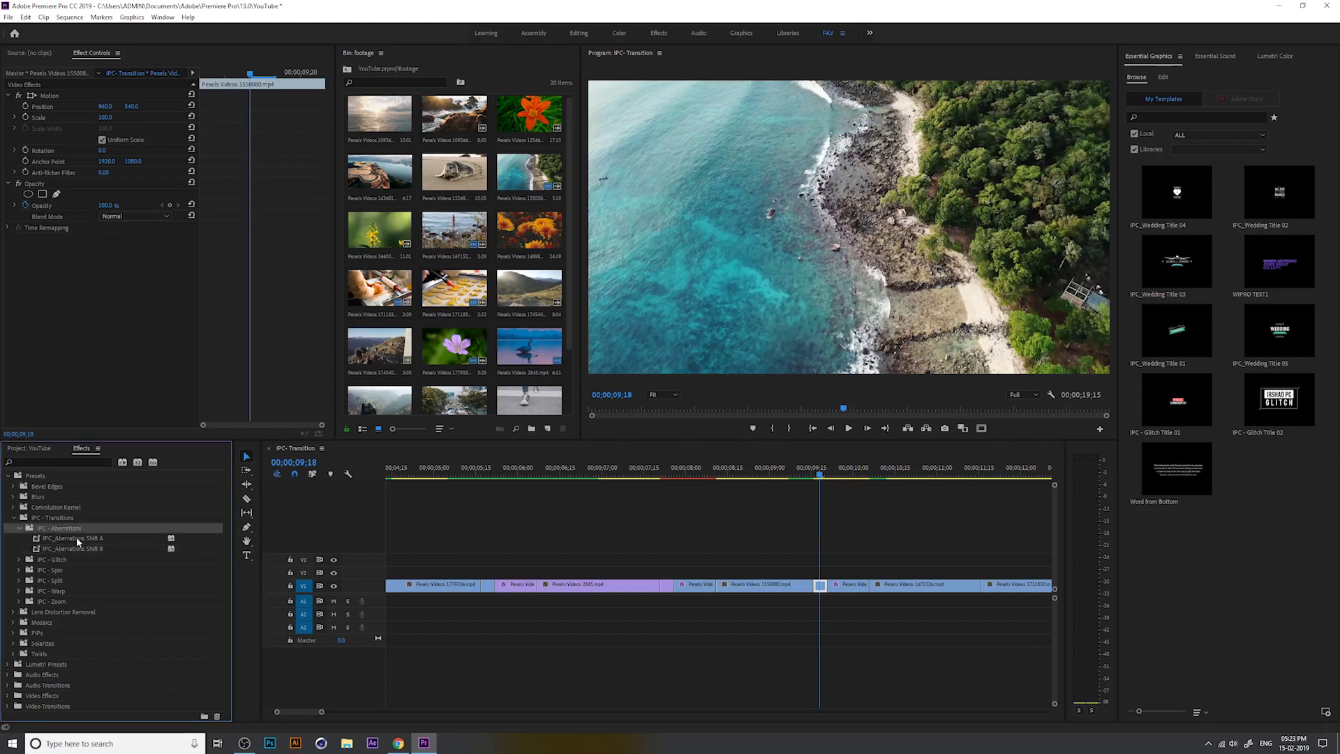
click(78, 542)
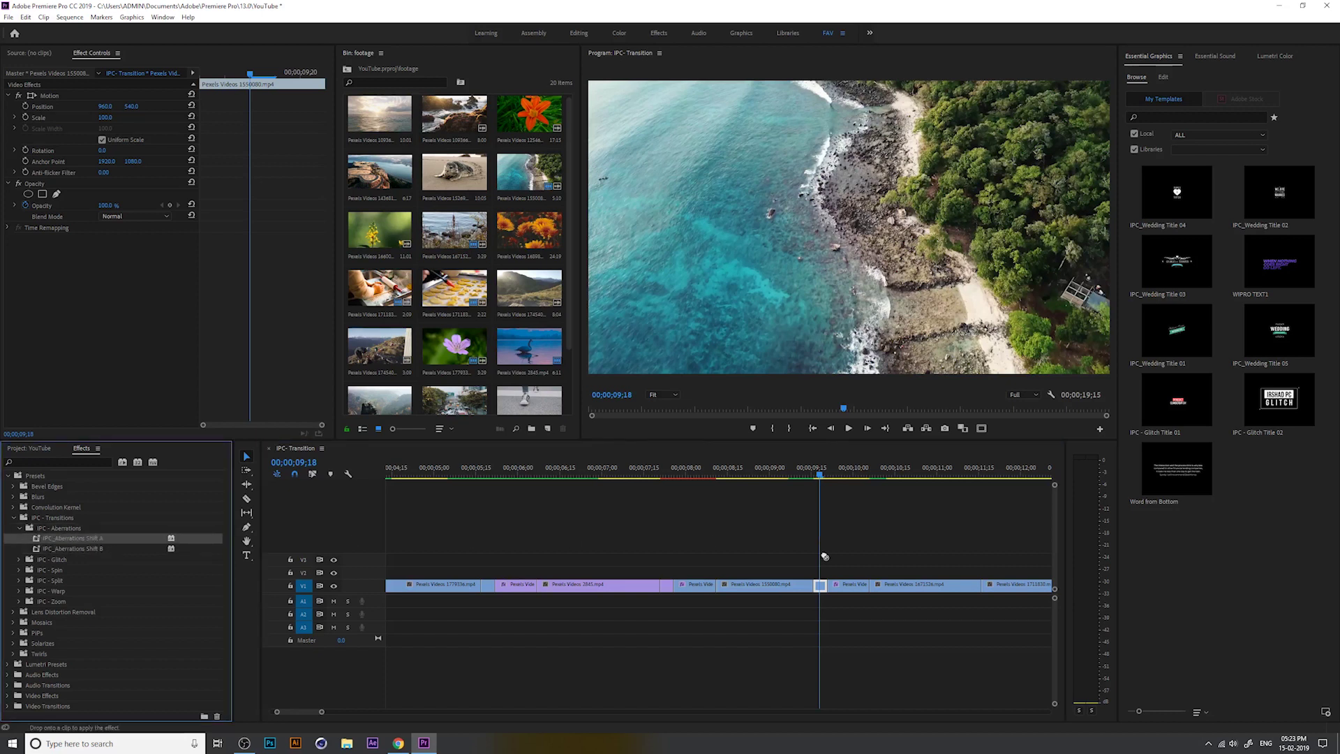
drag(99, 547, 822, 585)
drag(99, 549, 850, 592)
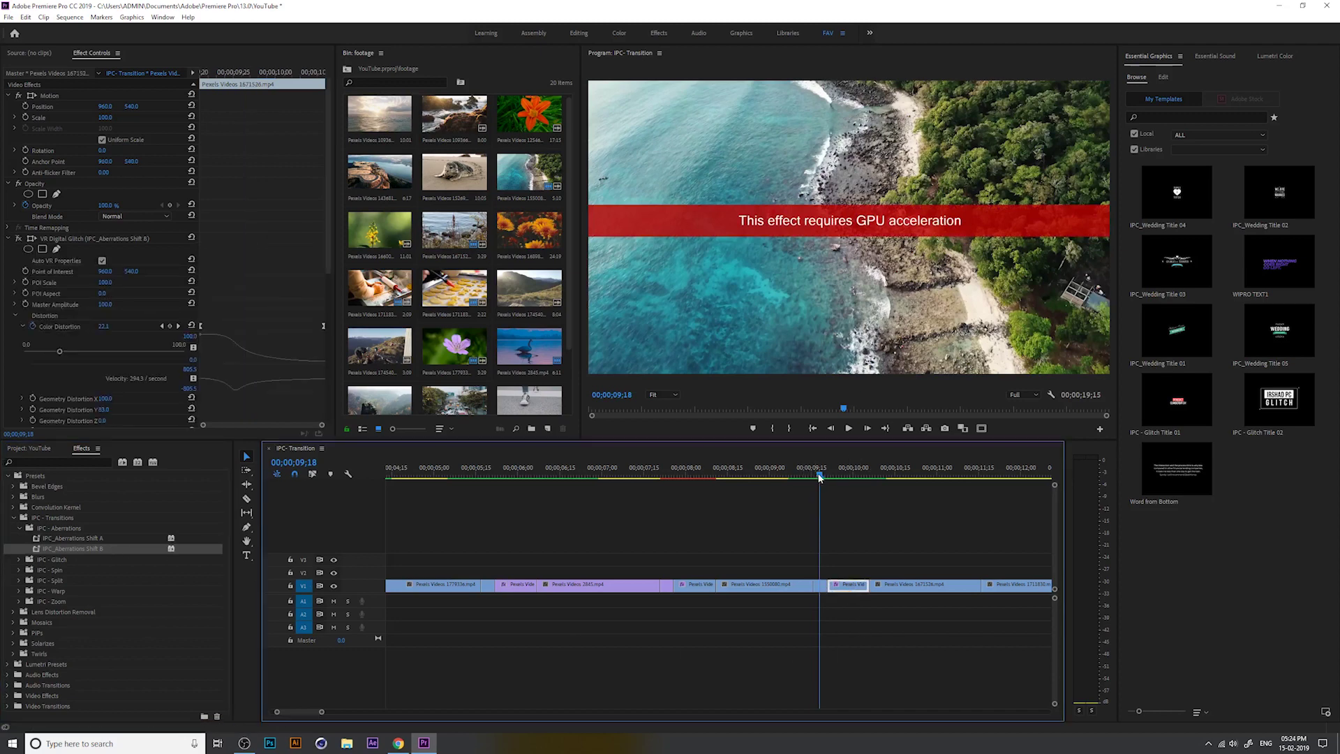
- Scrub back and forth across the cut to preview the aberration shift
drag(819, 477, 838, 480)
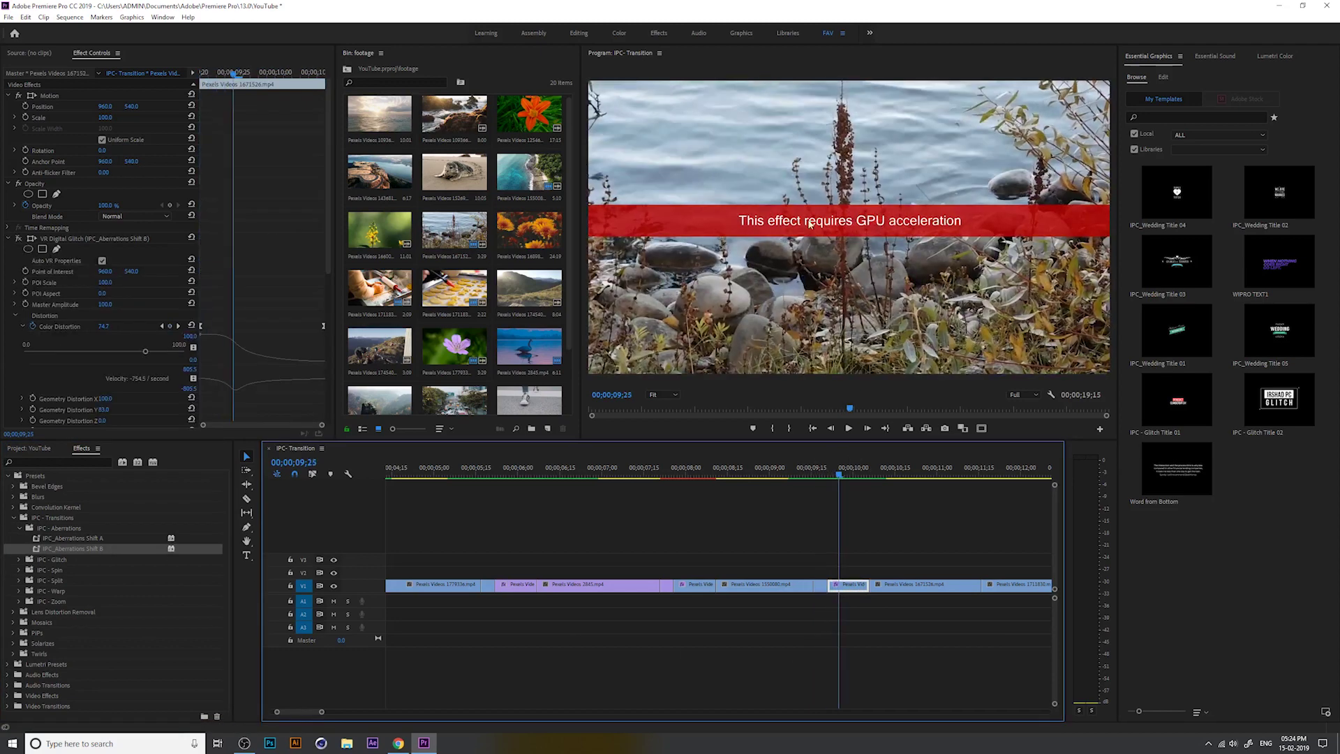
drag(848, 475, 818, 481)
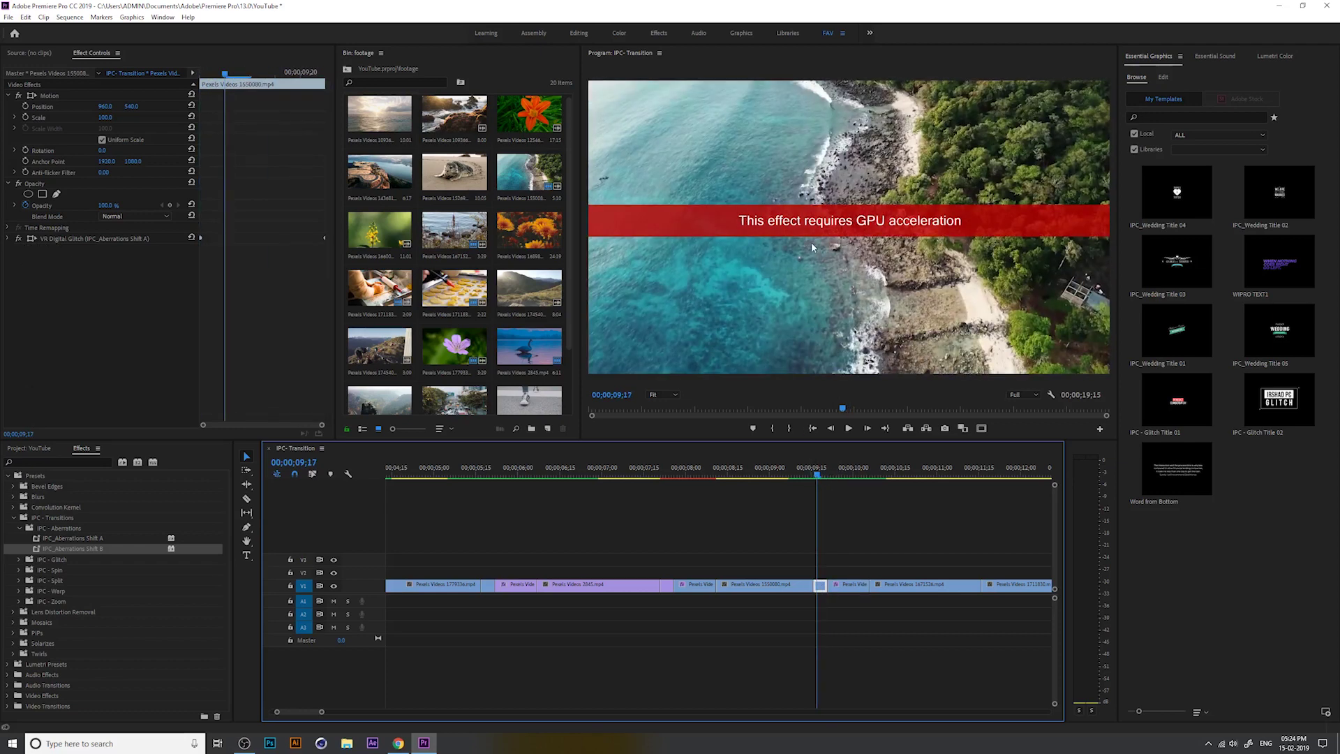
click(8, 18)
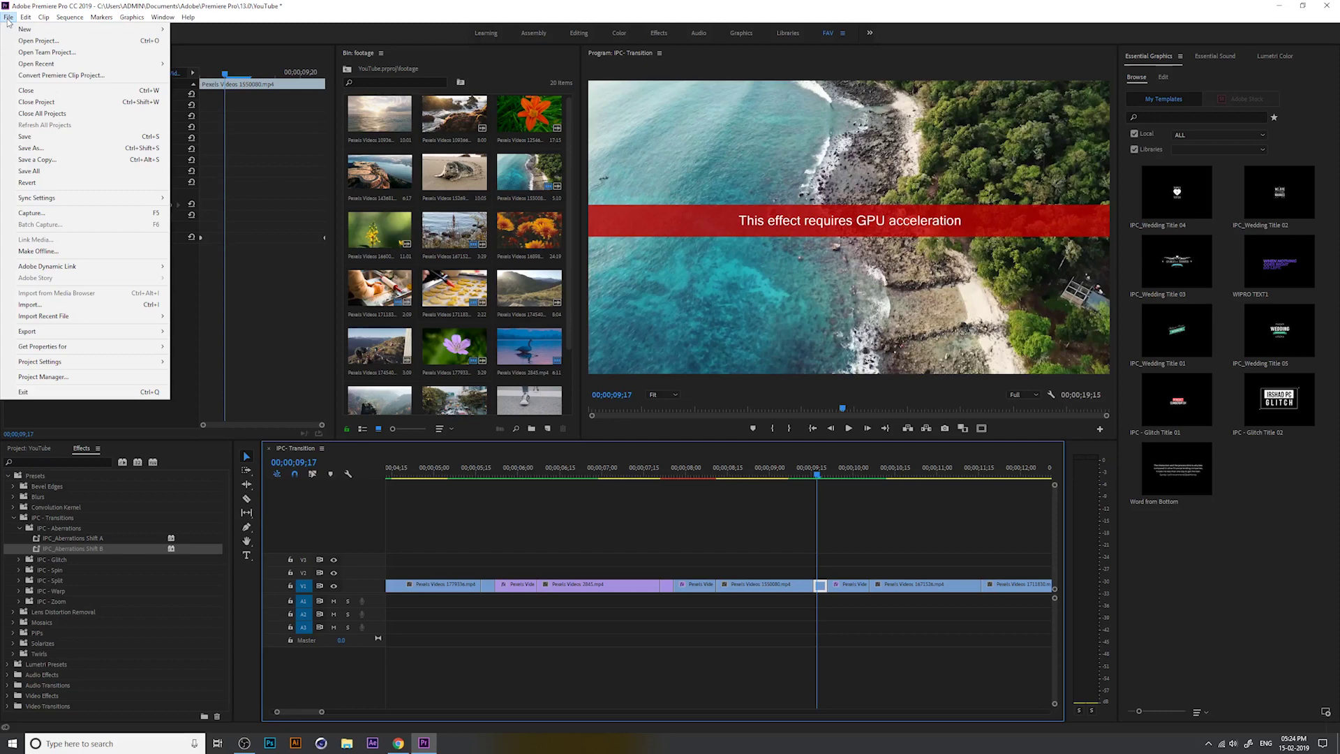
mouse_move(42, 361)
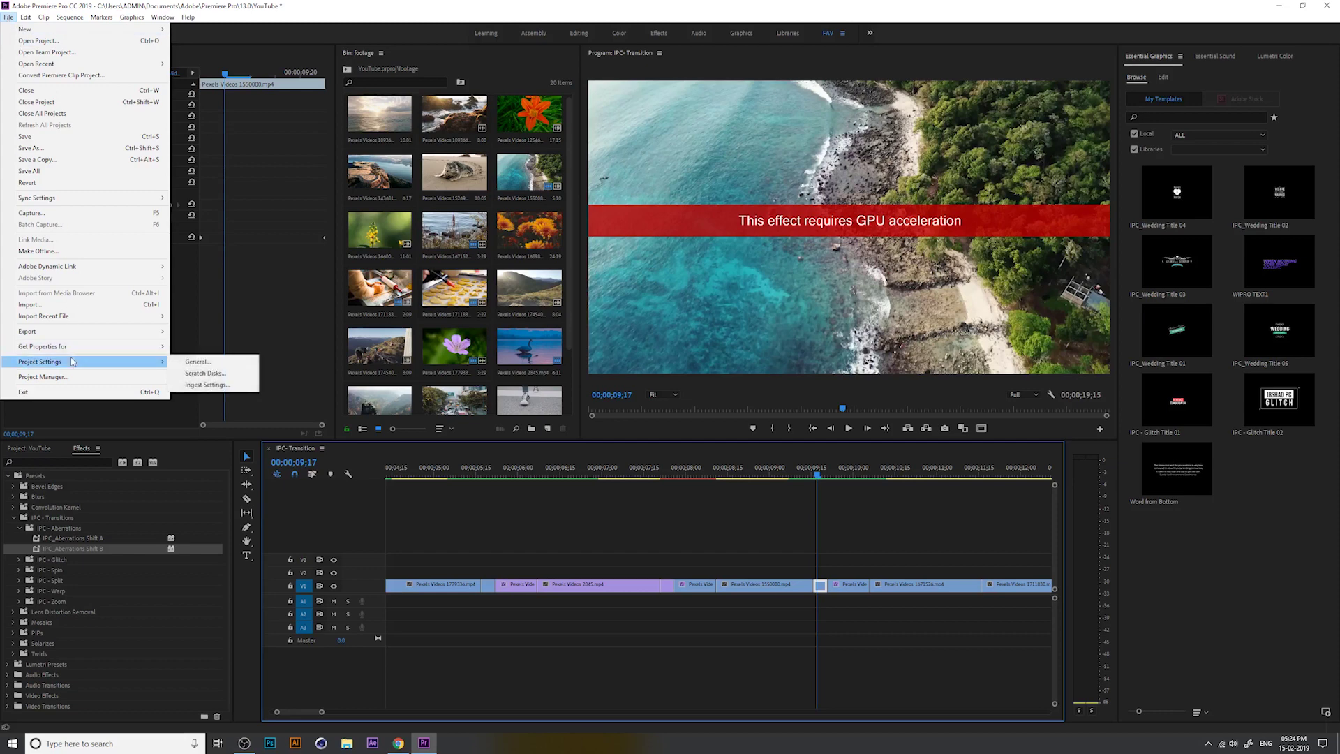
- Keep the renderer on Mercury Playback Engine GPU Acceleration (CUDA), then expand VR Digital Glitch parameters
click(233, 367)
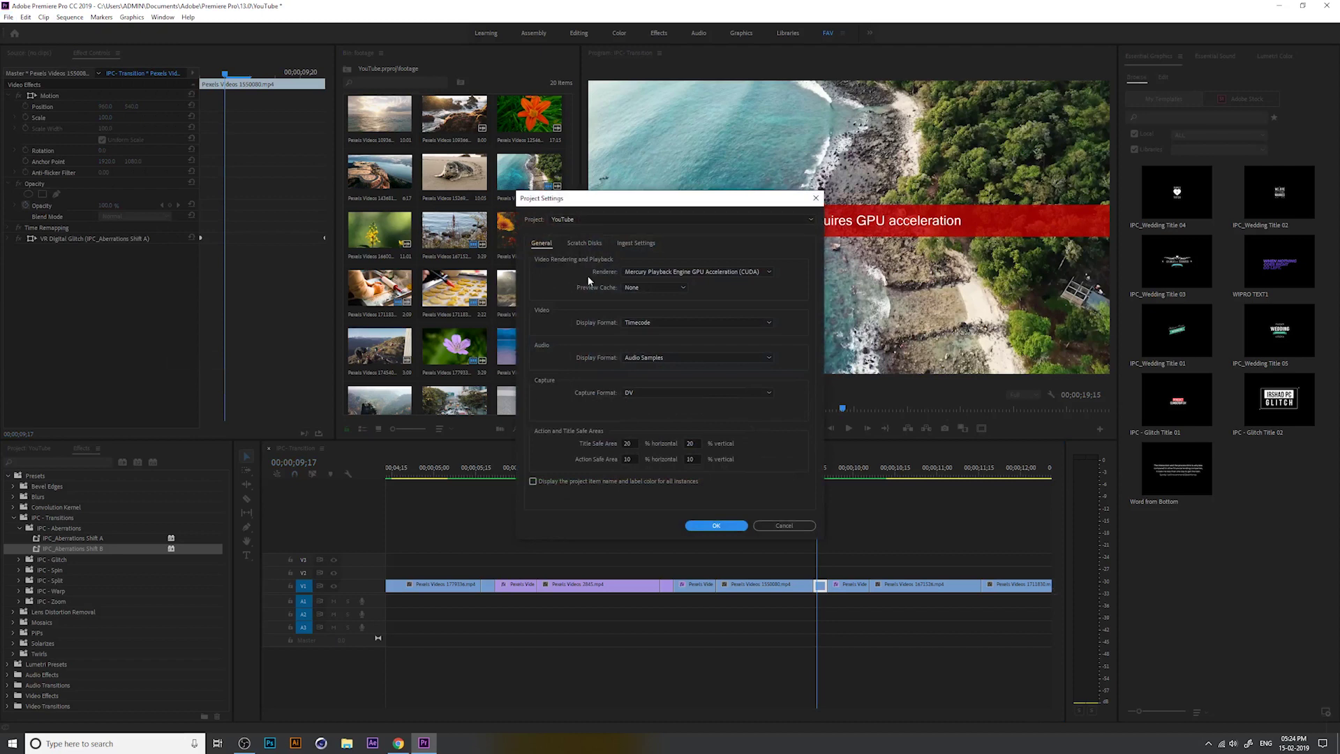
click(691, 271)
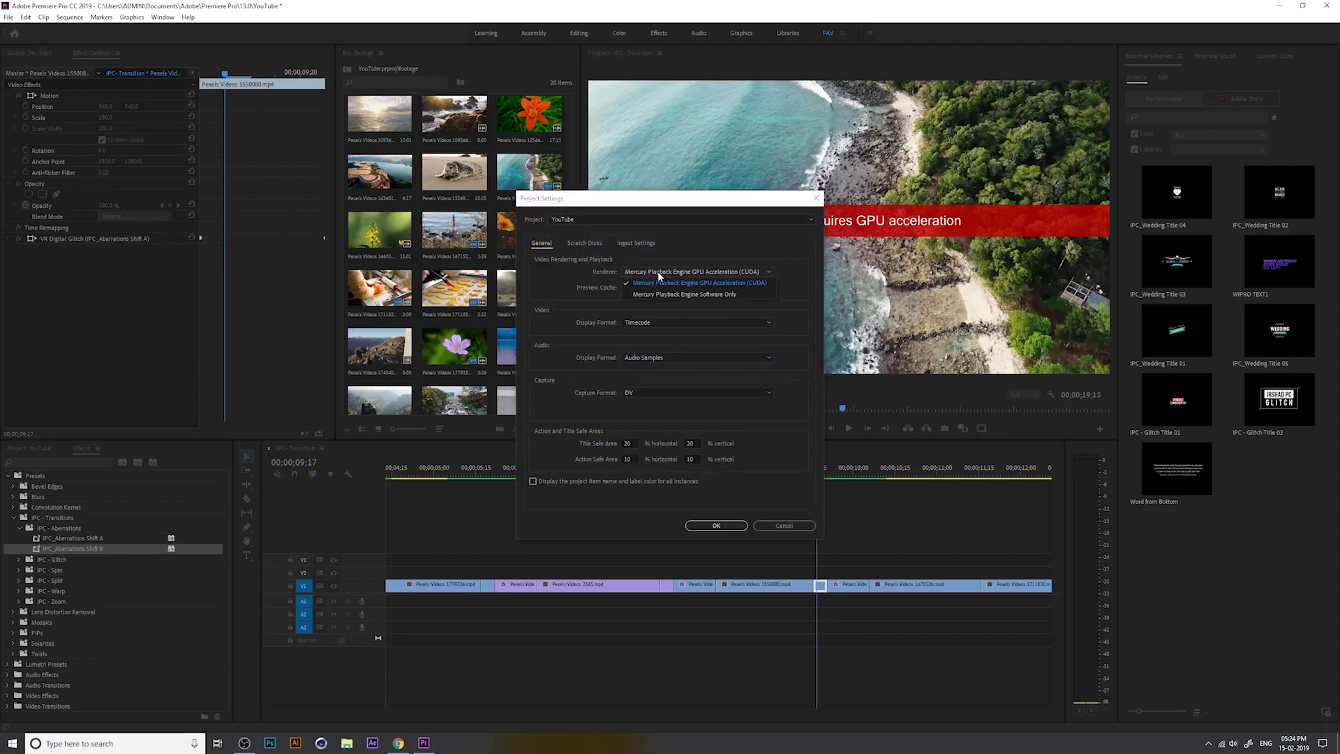
click(764, 284)
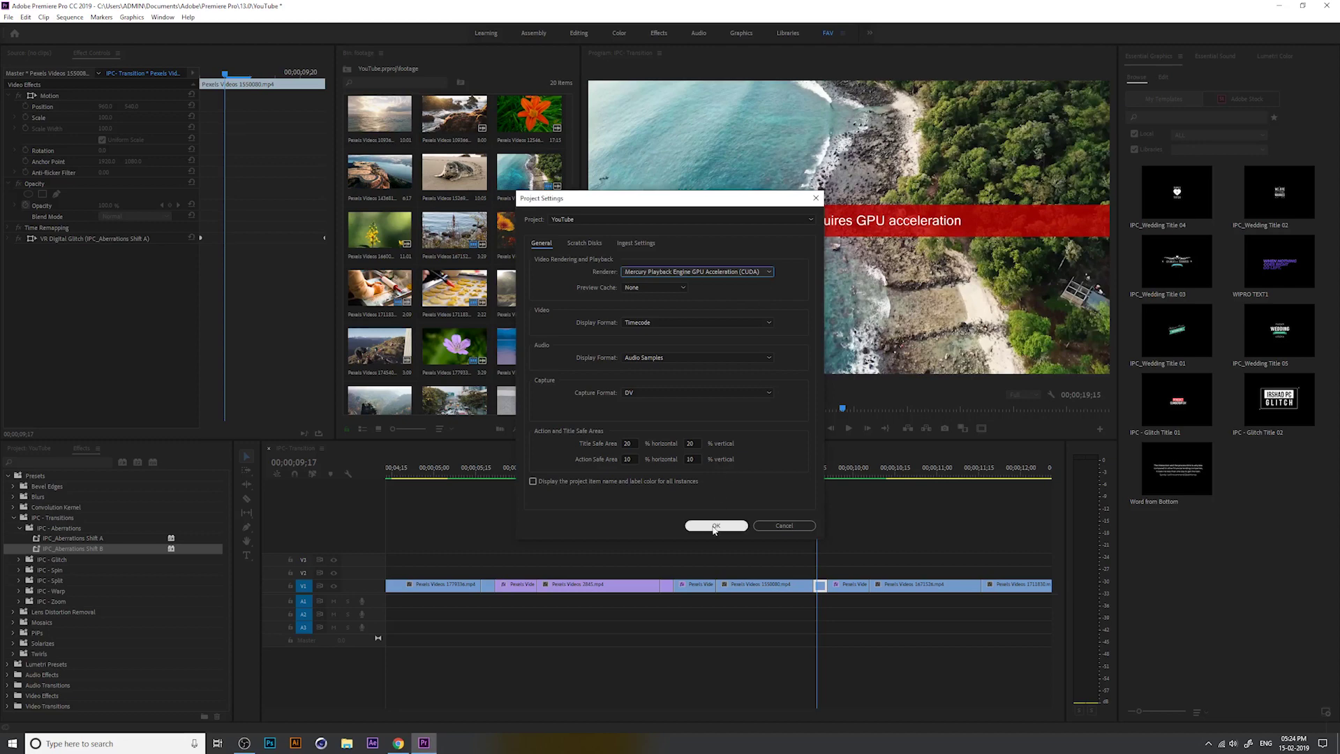
click(716, 525)
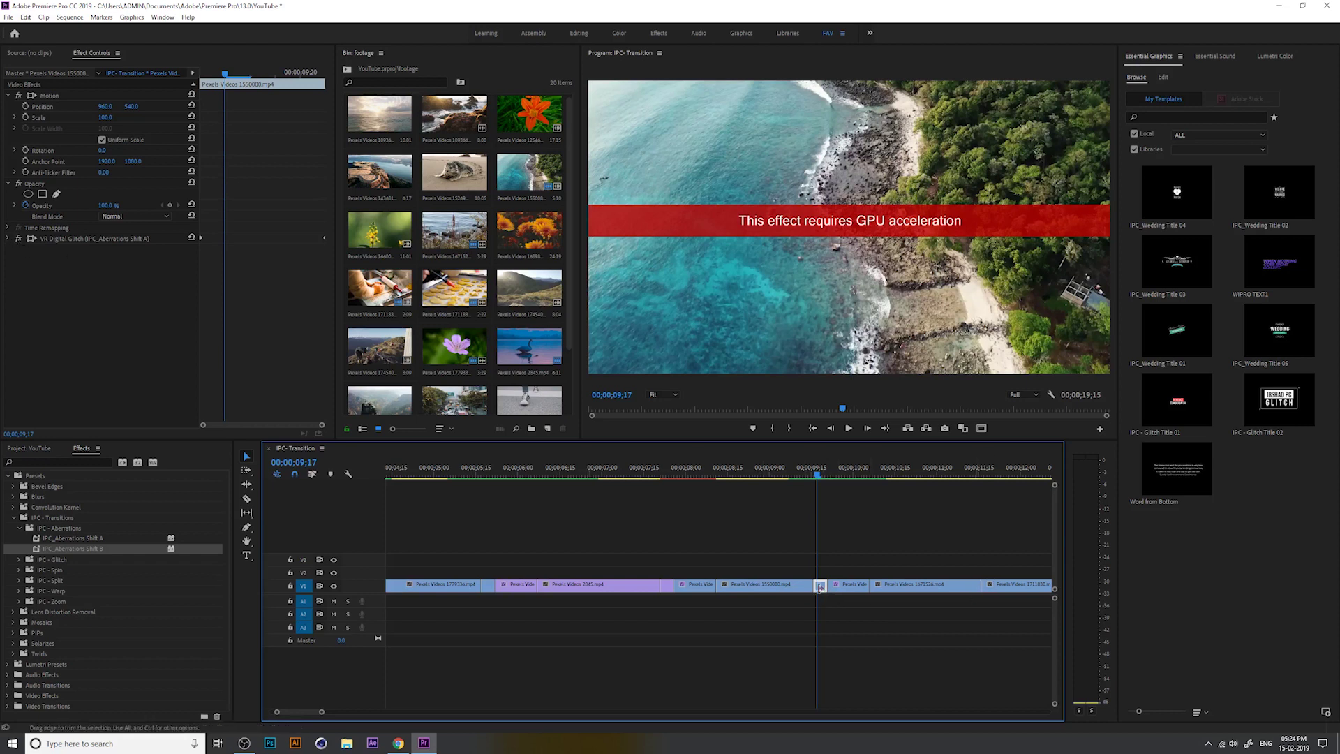
click(14, 238)
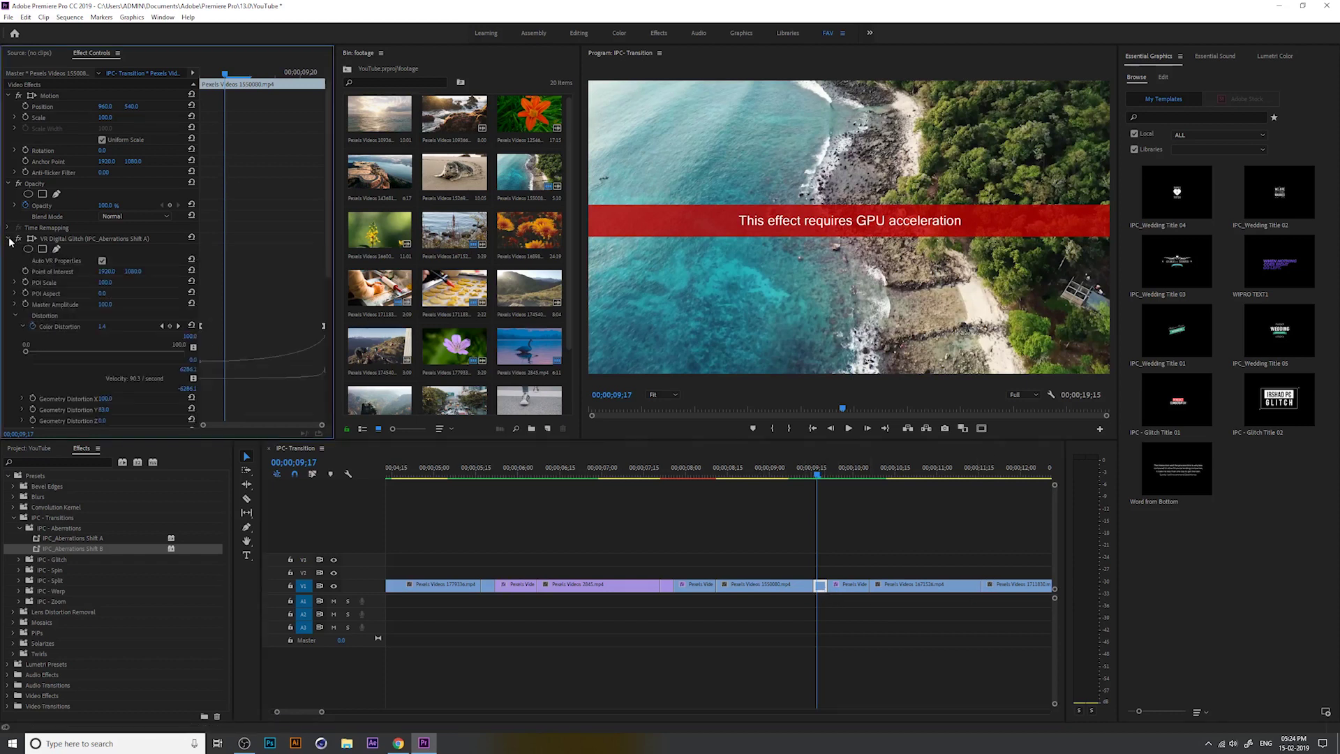
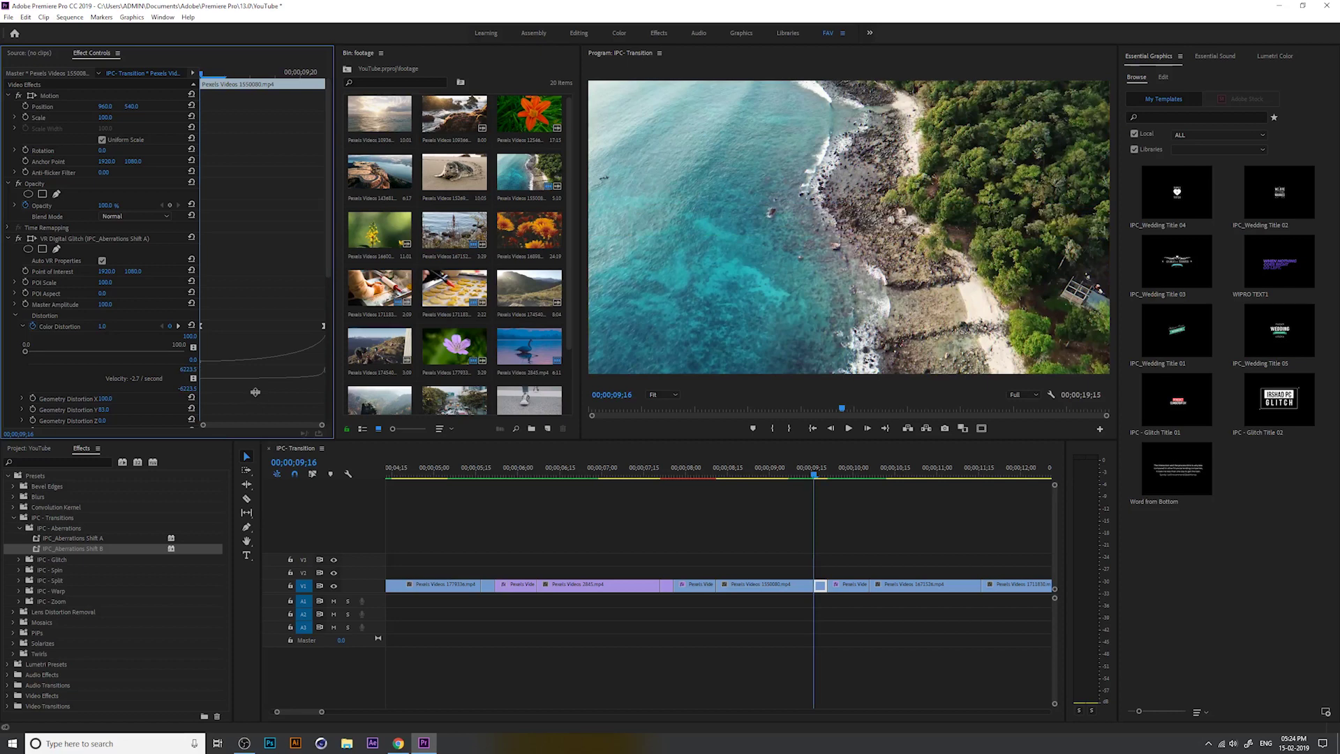
- Preview the sequence, then select the short glitch clip at its start
key(space)
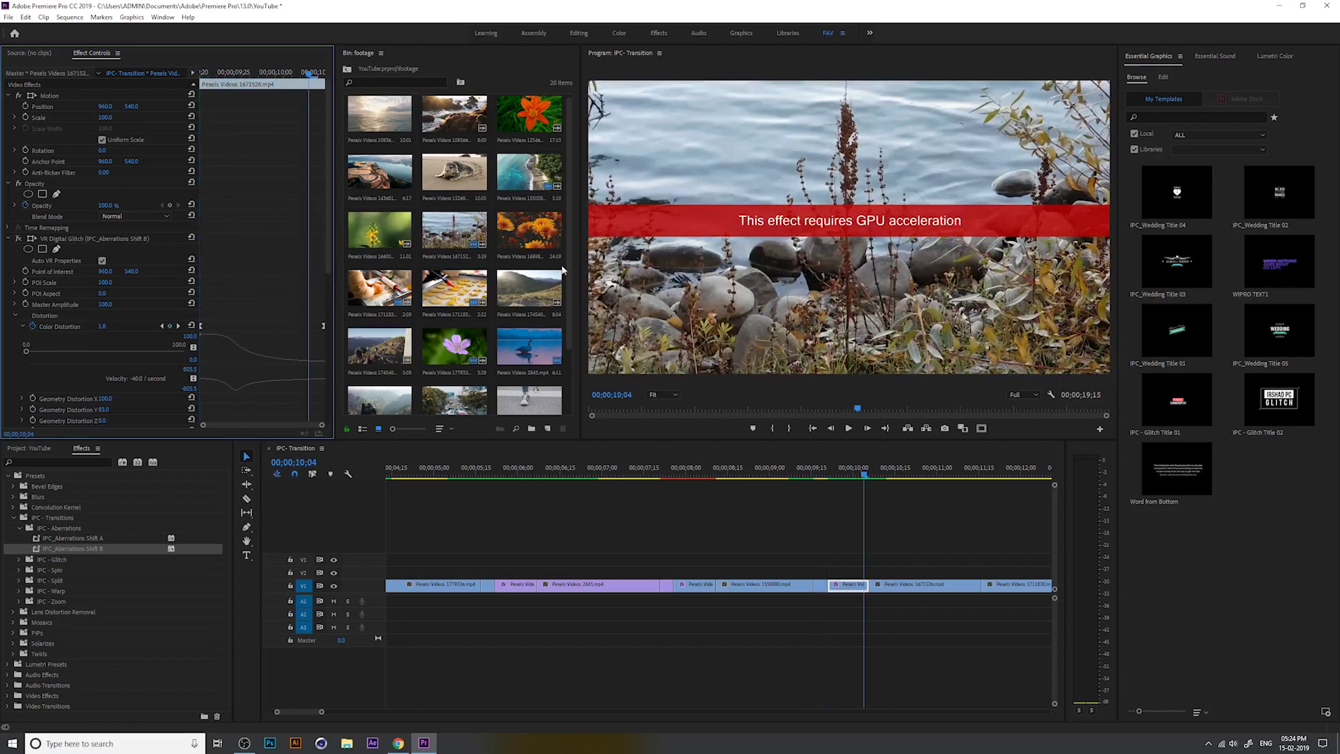
click(847, 584)
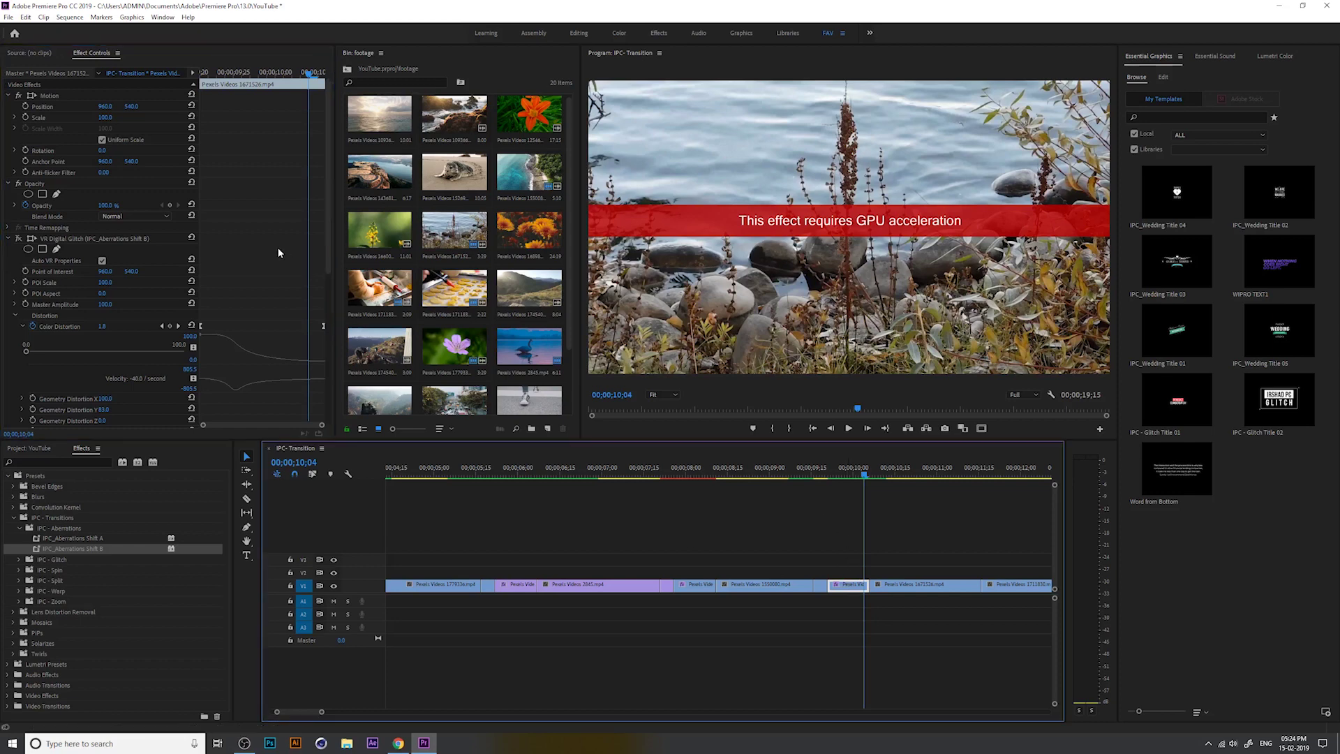
key(Up)
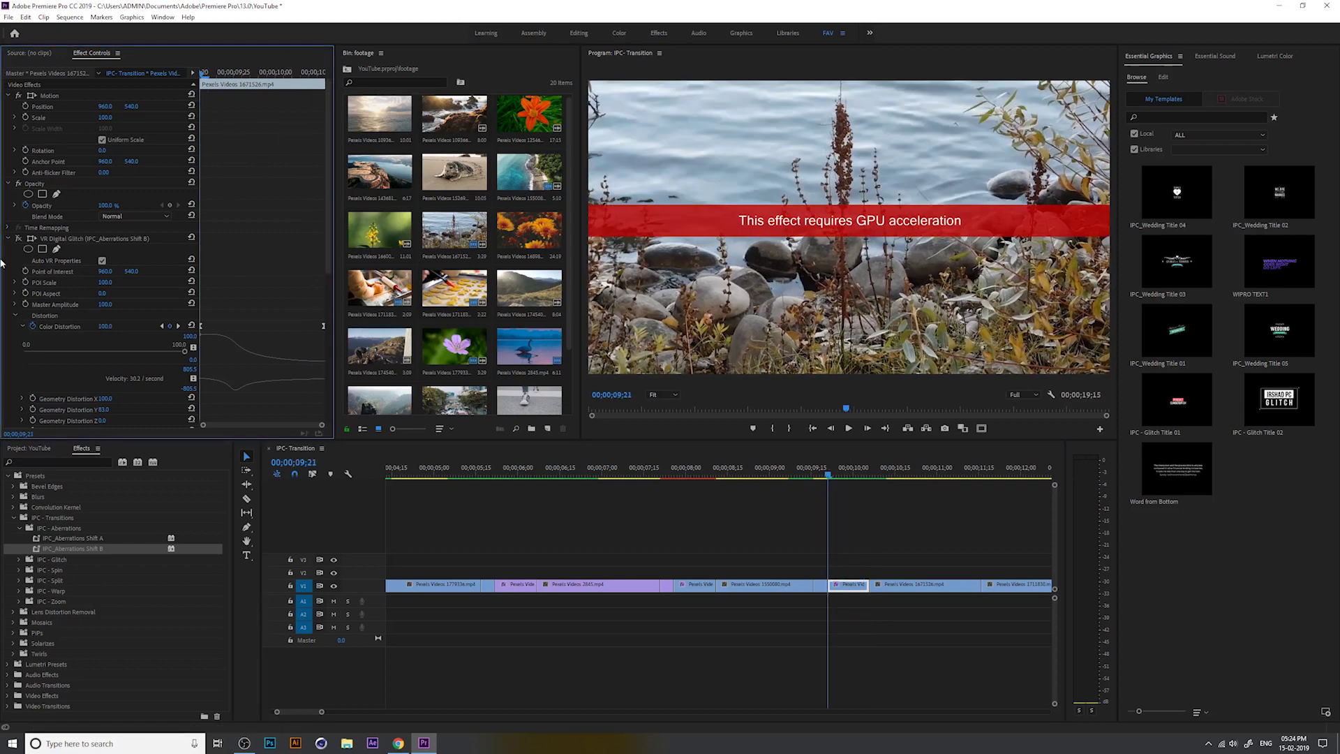
scroll(52, 321, down, 2)
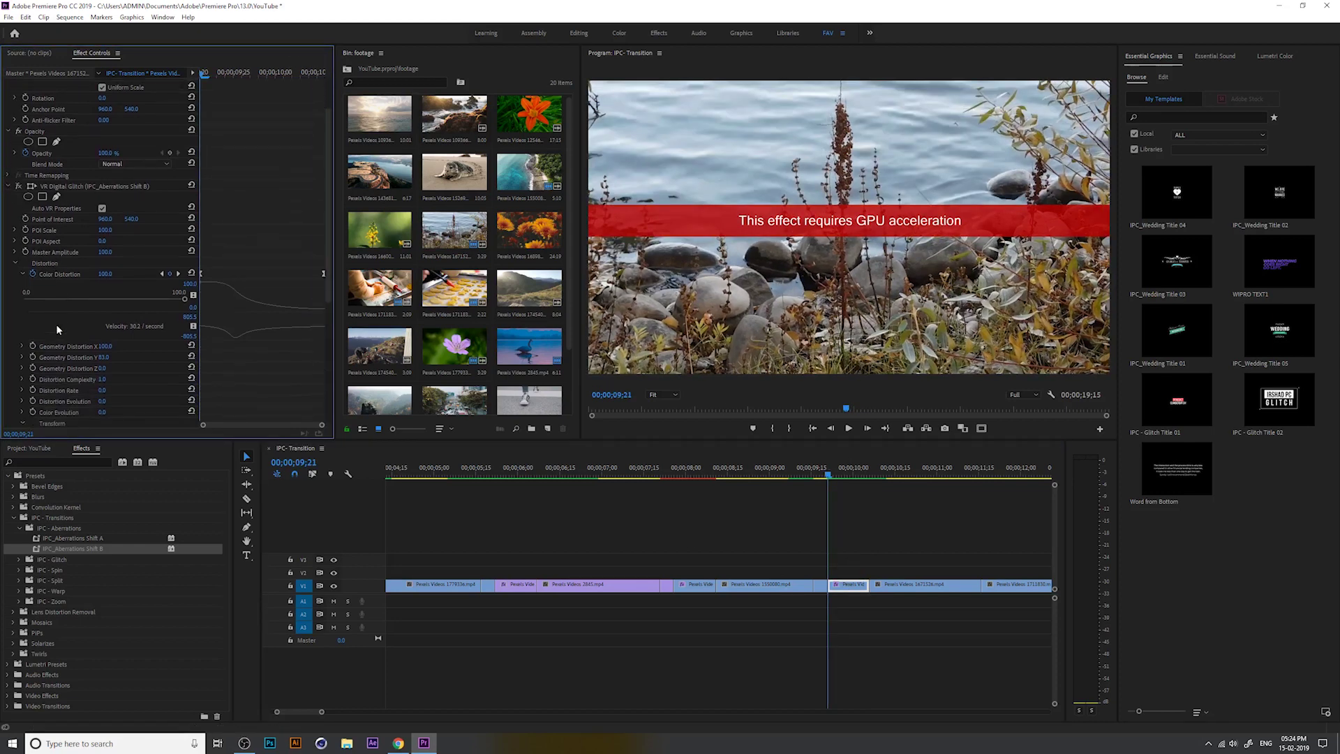
- Delete the second VR Digital Glitch entry, keeping one, then select the aerial clip
click(19, 186)
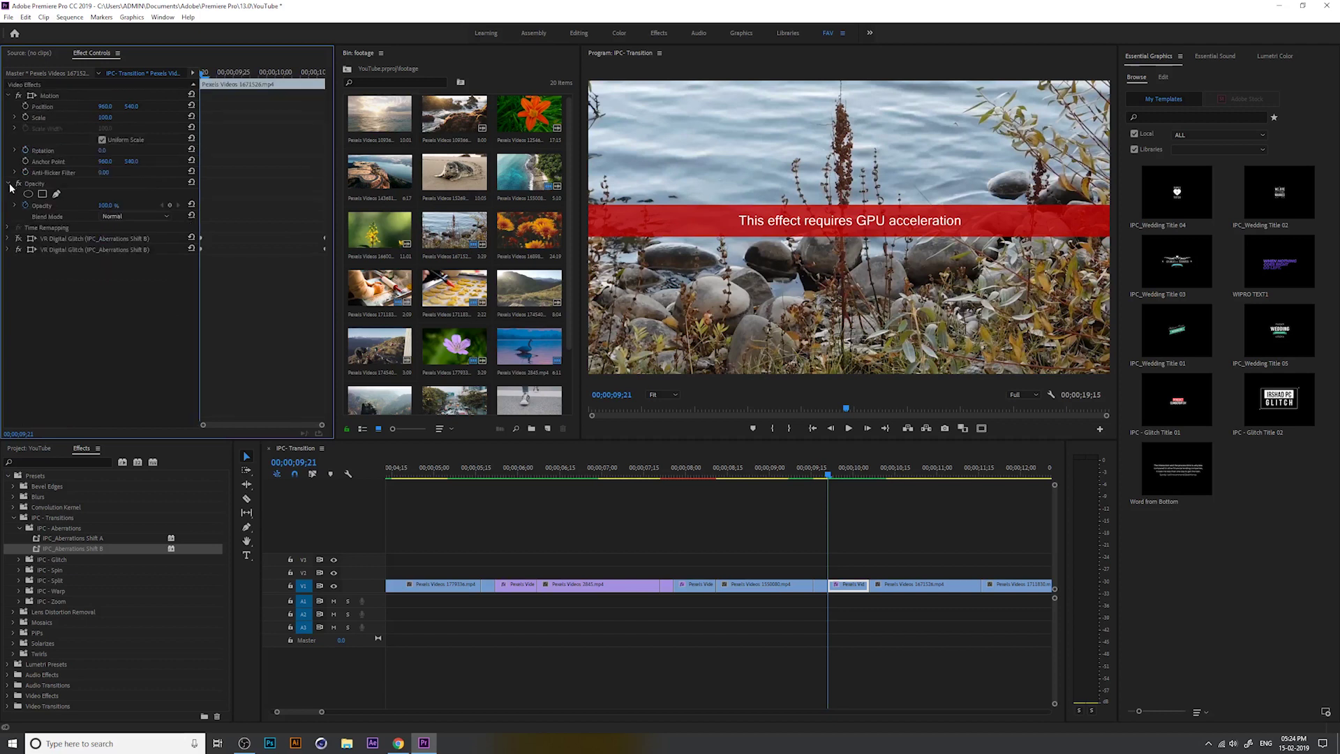
click(8, 252)
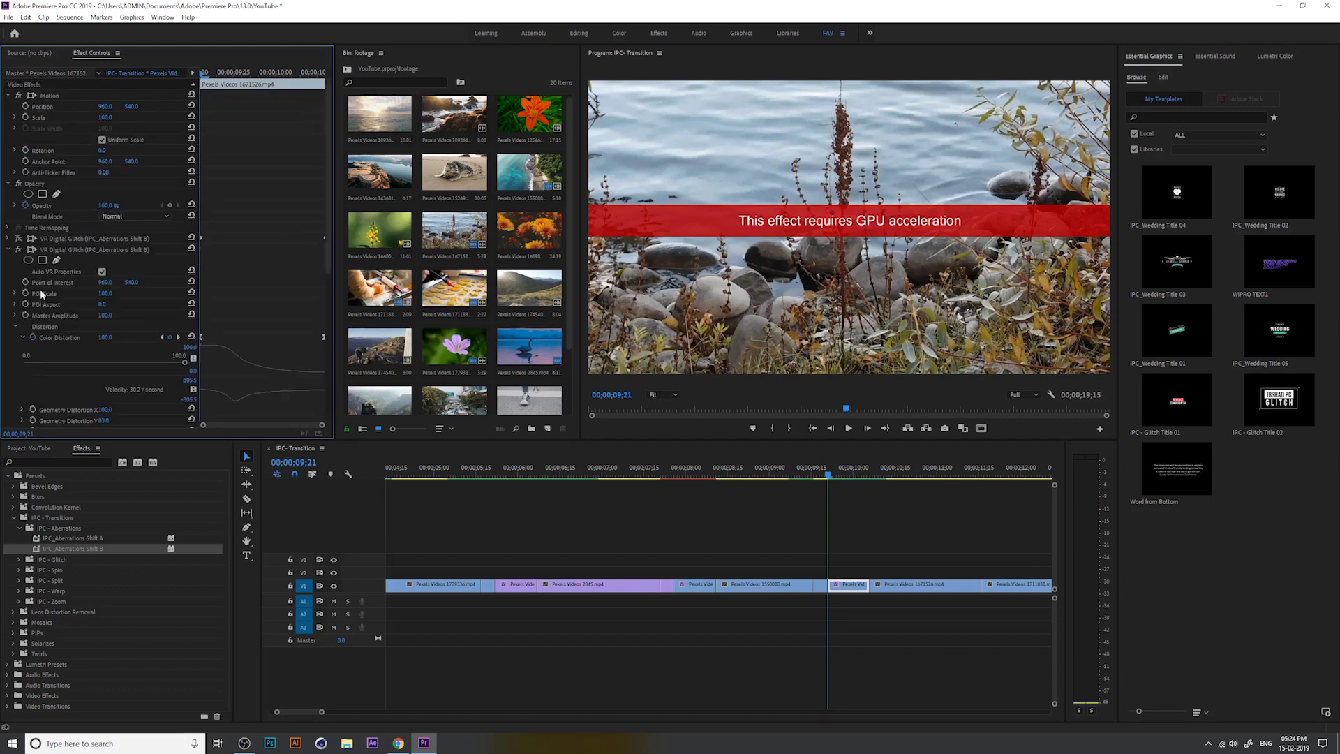
click(72, 238)
key(Delete)
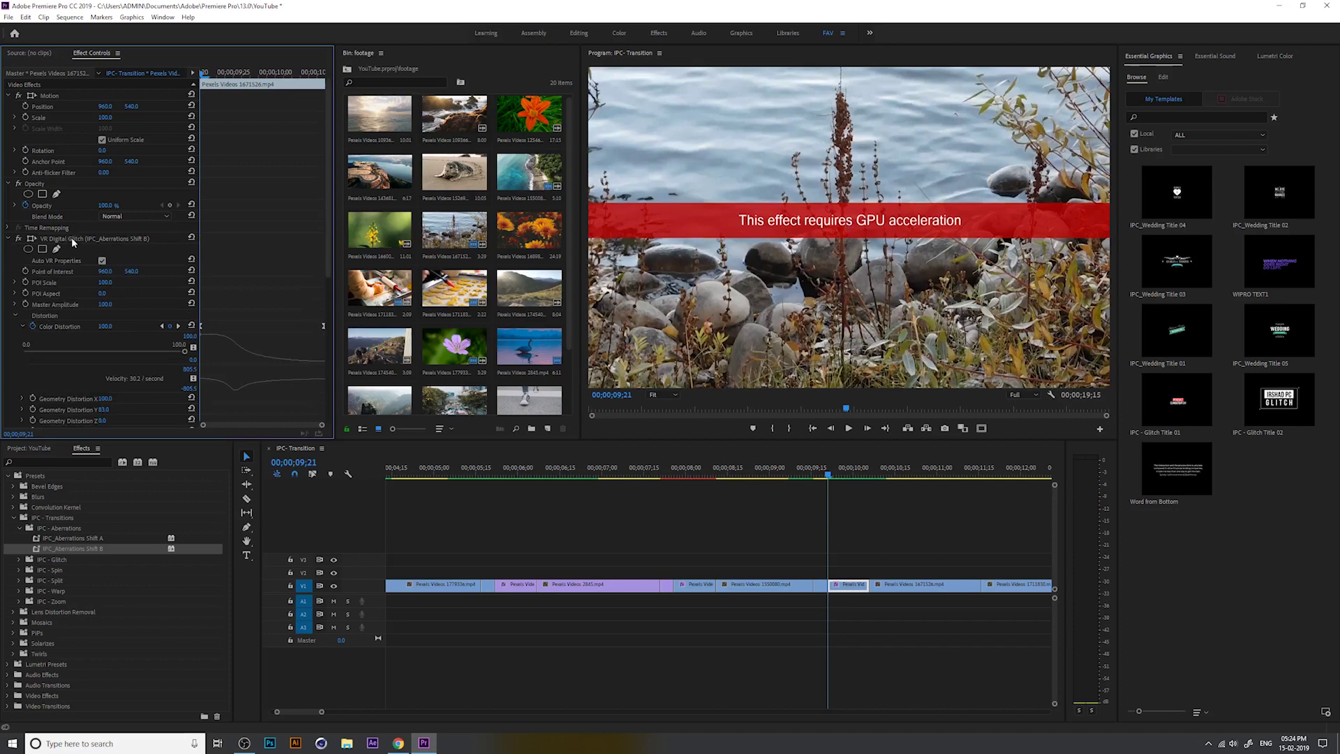
scroll(87, 310, down, 2)
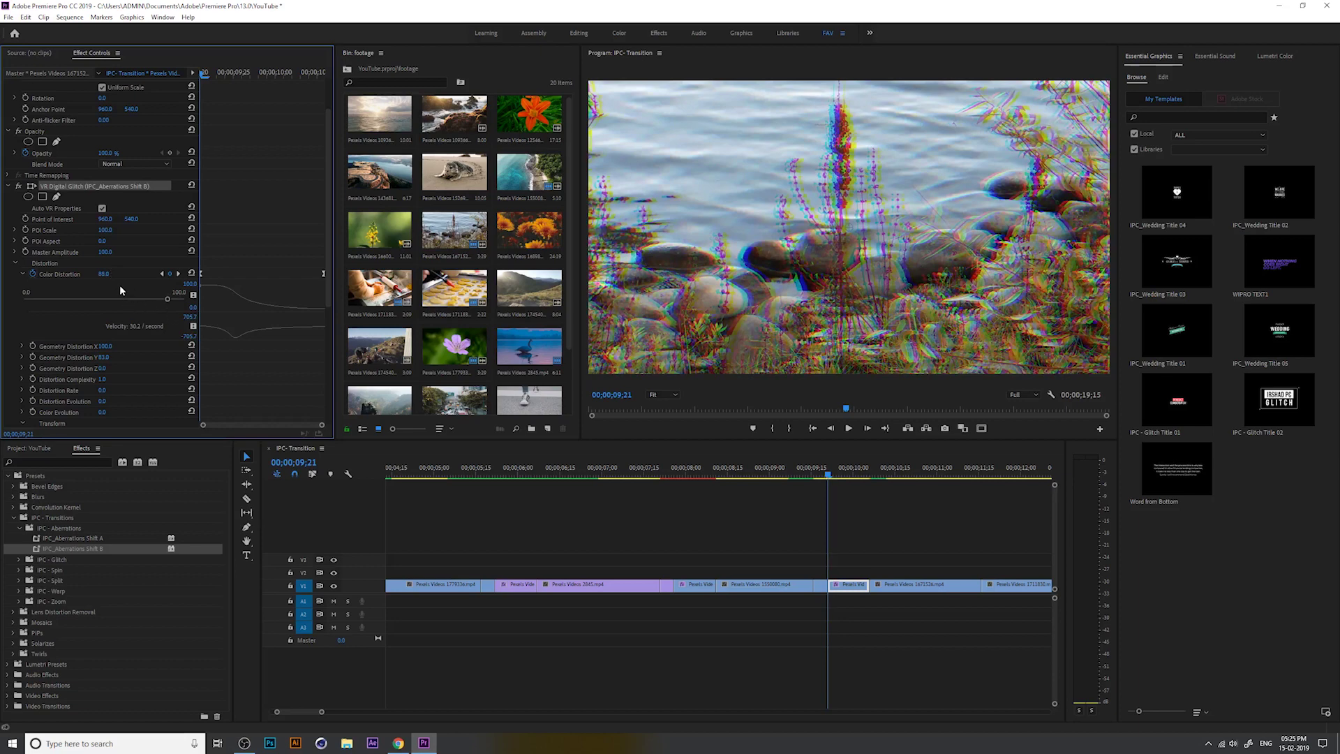
click(785, 468)
click(764, 584)
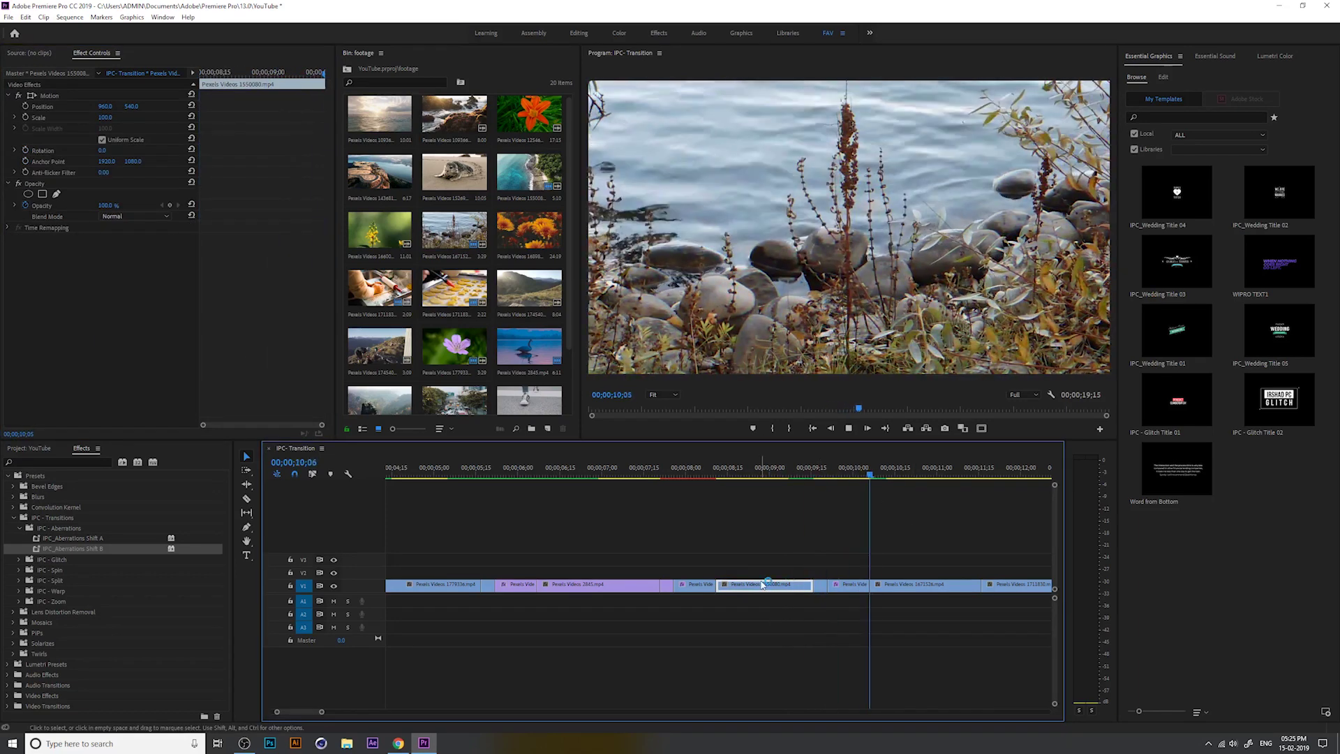
- Play the glitch transition after the aerial clip, then replay it from just before
key(space)
click(796, 468)
key(space)
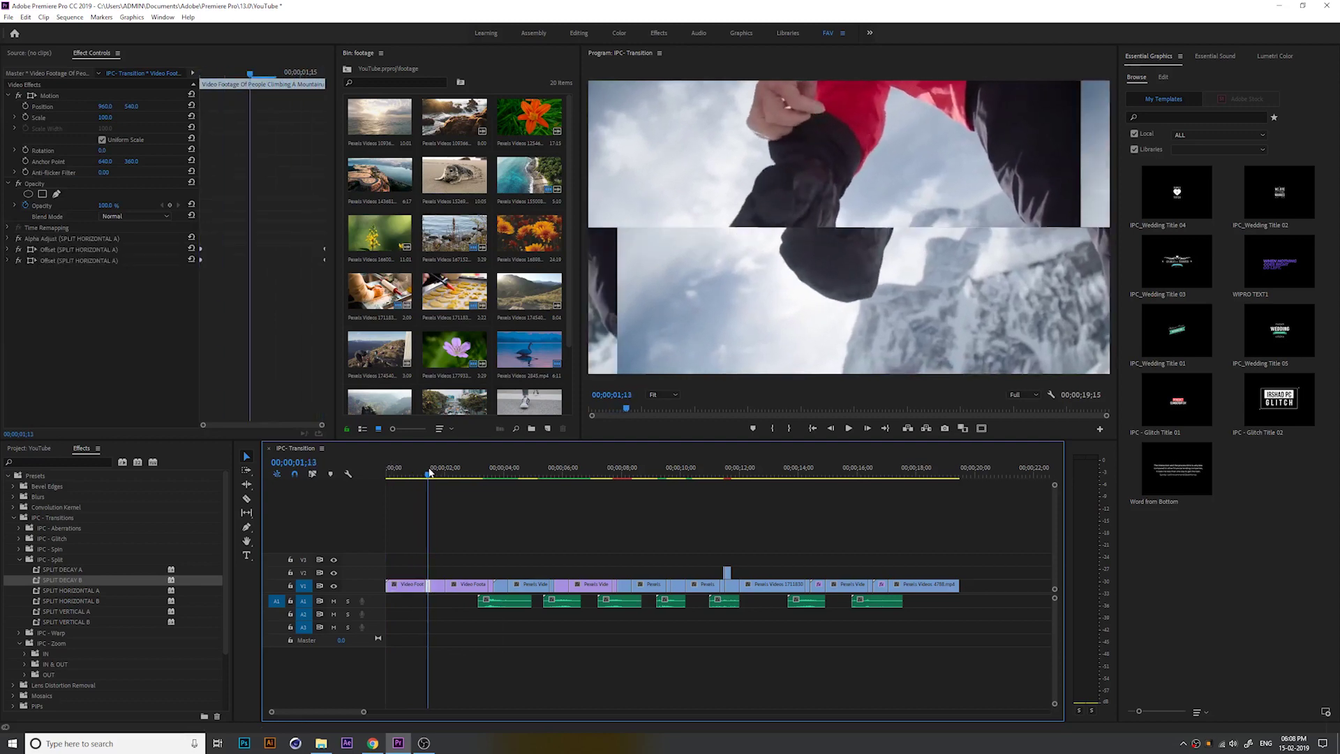
- Drag Split 01 from the IPC_Sound Fx folder onto A1 under the first transition
click(321, 743)
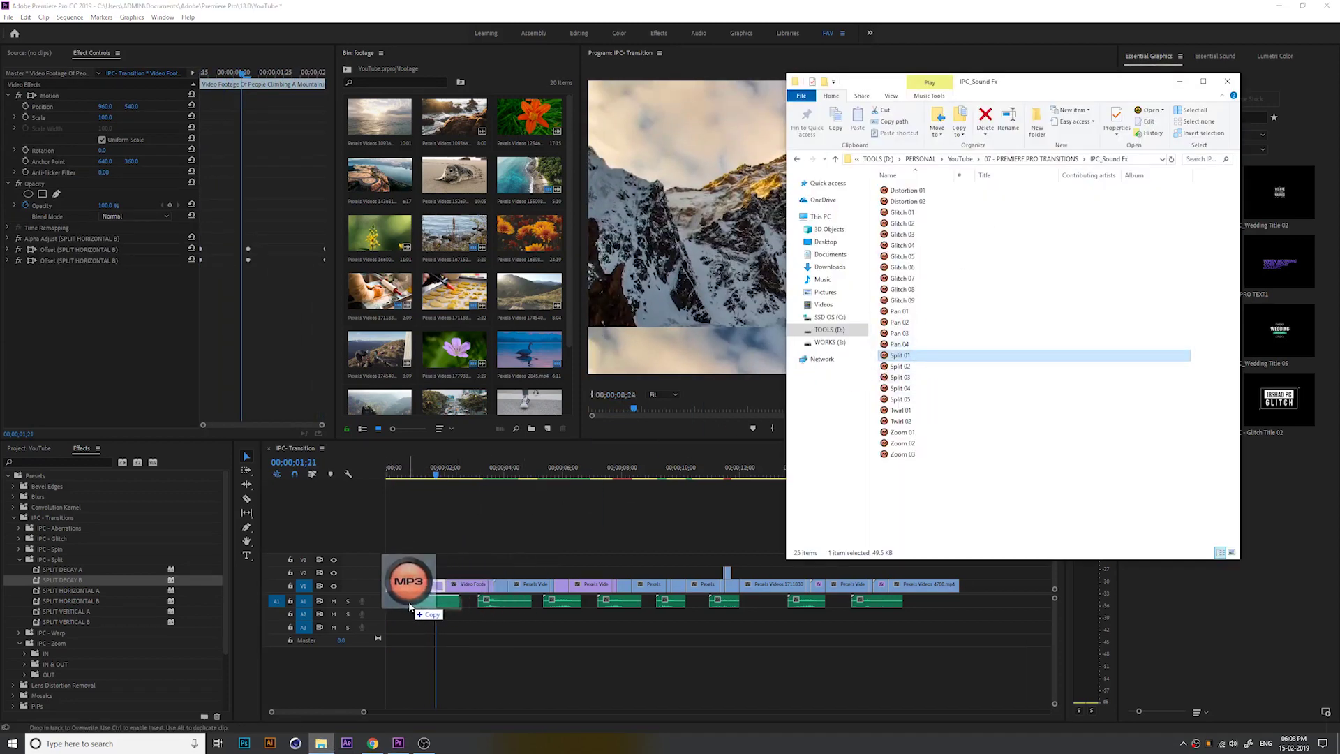
drag(441, 477, 408, 481)
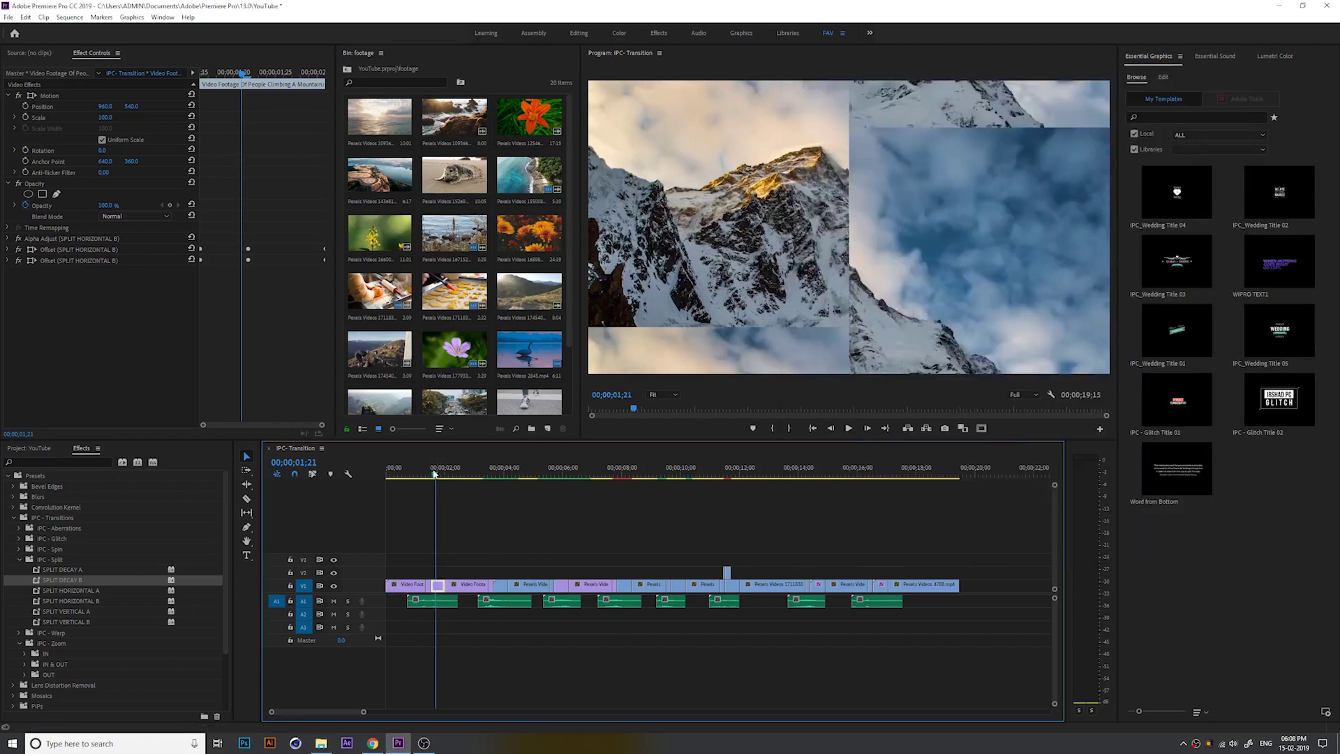